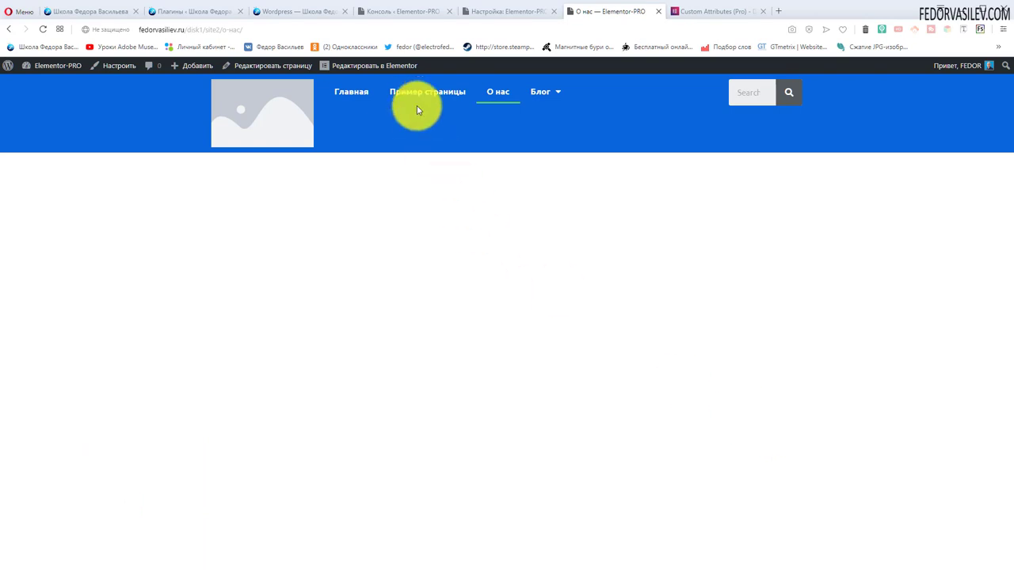
- Open the Главная page from the WordPress pages list for editing in Elementor
mouse_move(531, 94)
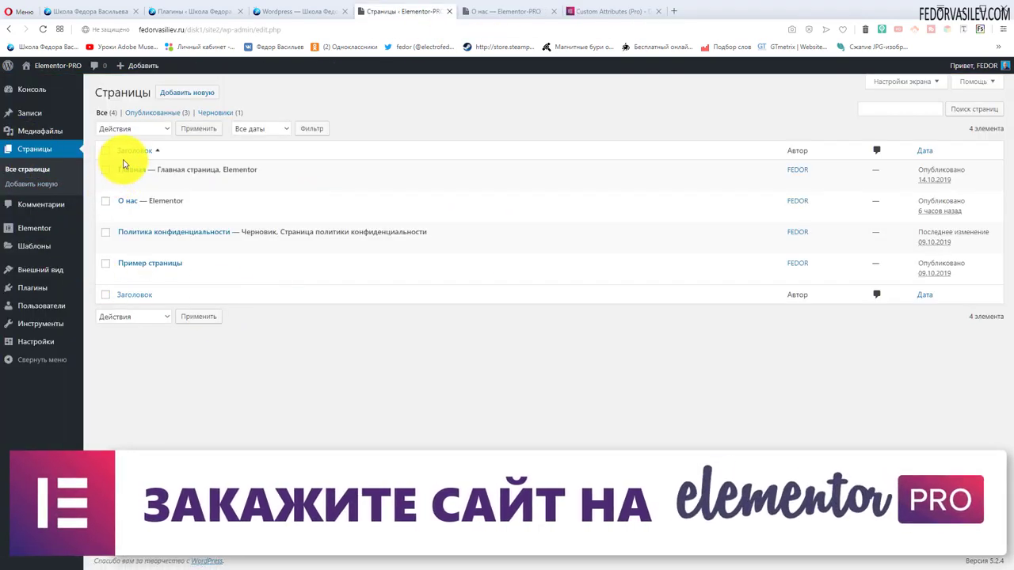
mouse_move(126, 172)
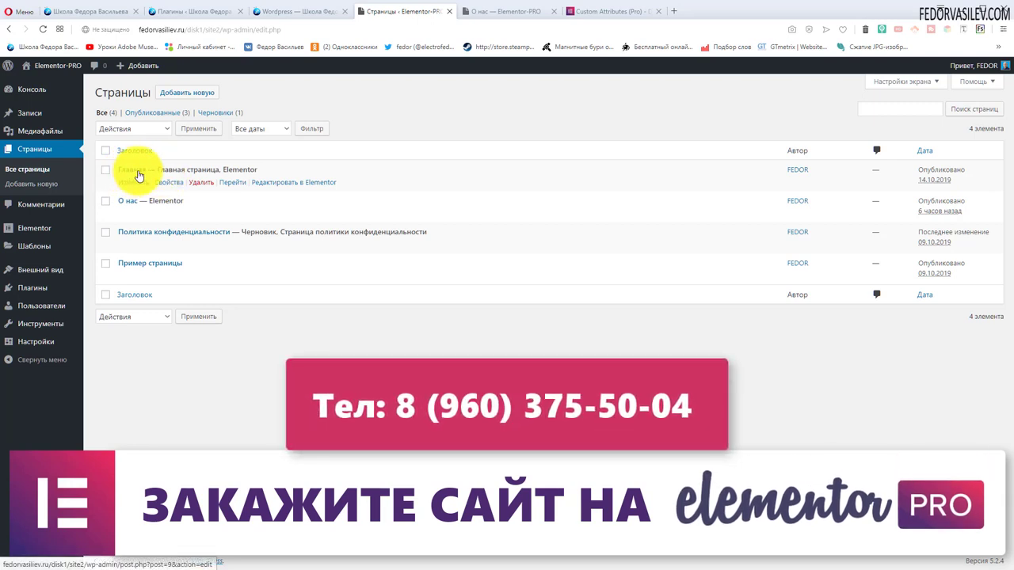
left_click(263, 182)
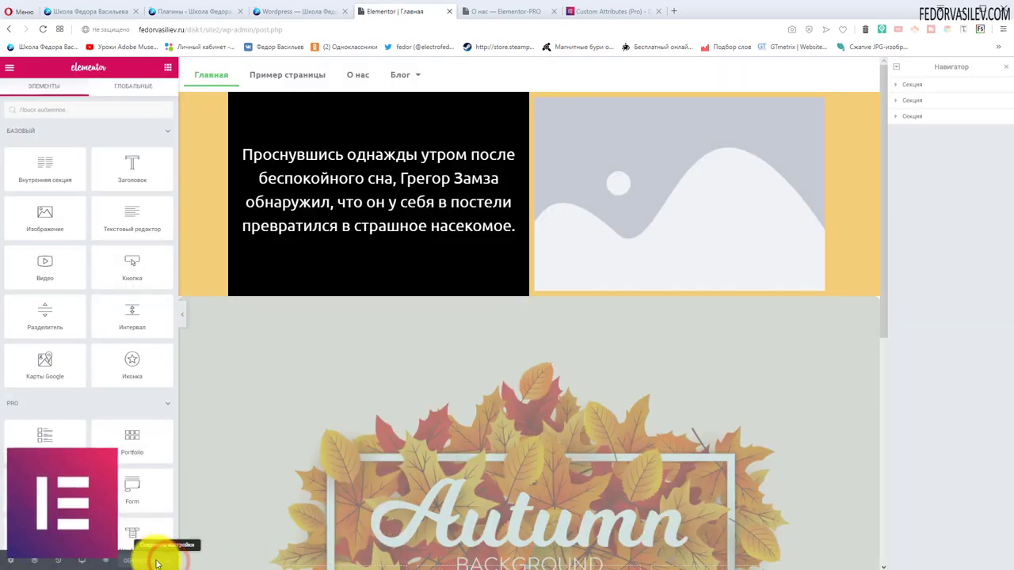
- Save the Главная page to the template library under the name демо
left_click(167, 560)
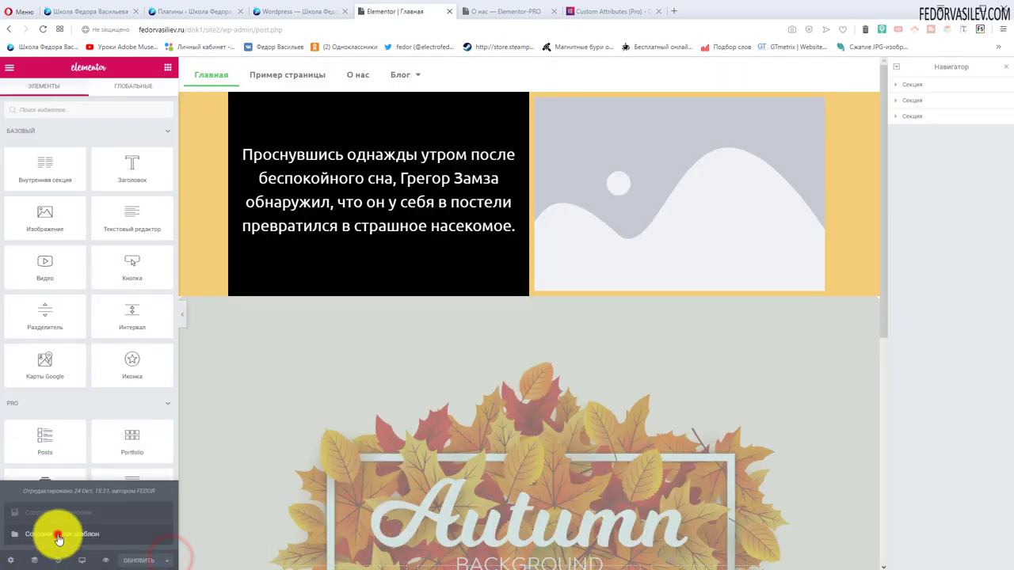
left_click(57, 535)
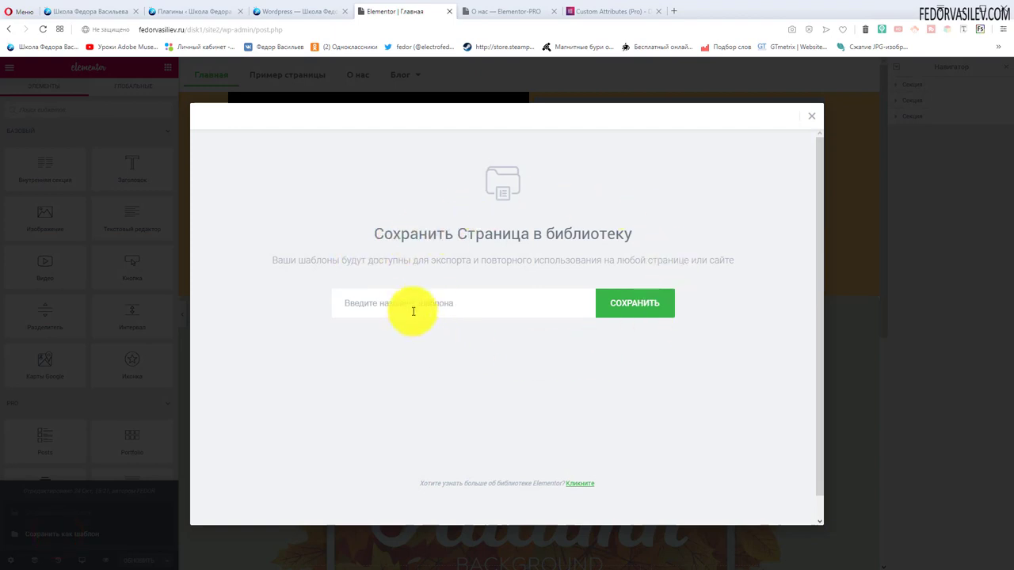
left_click(376, 302)
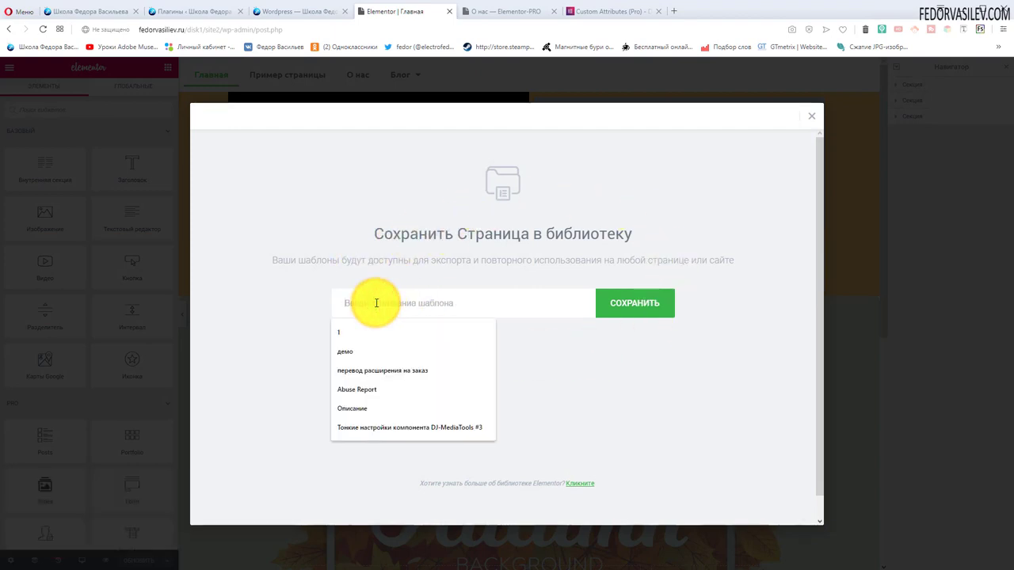
left_click(348, 353)
left_click(637, 309)
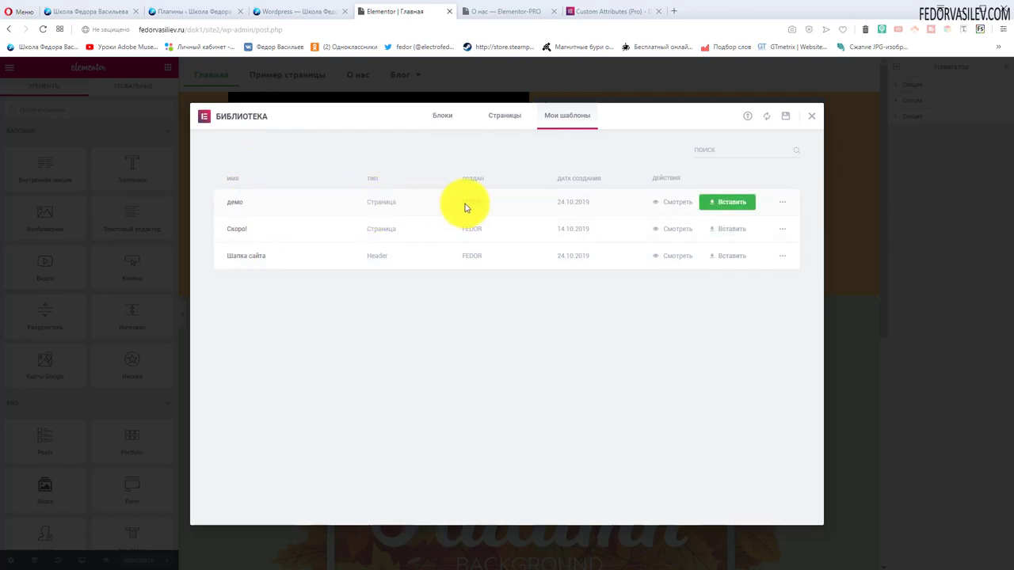
- Preview the демо template on the site, look through it and return to the template library
left_click(681, 206)
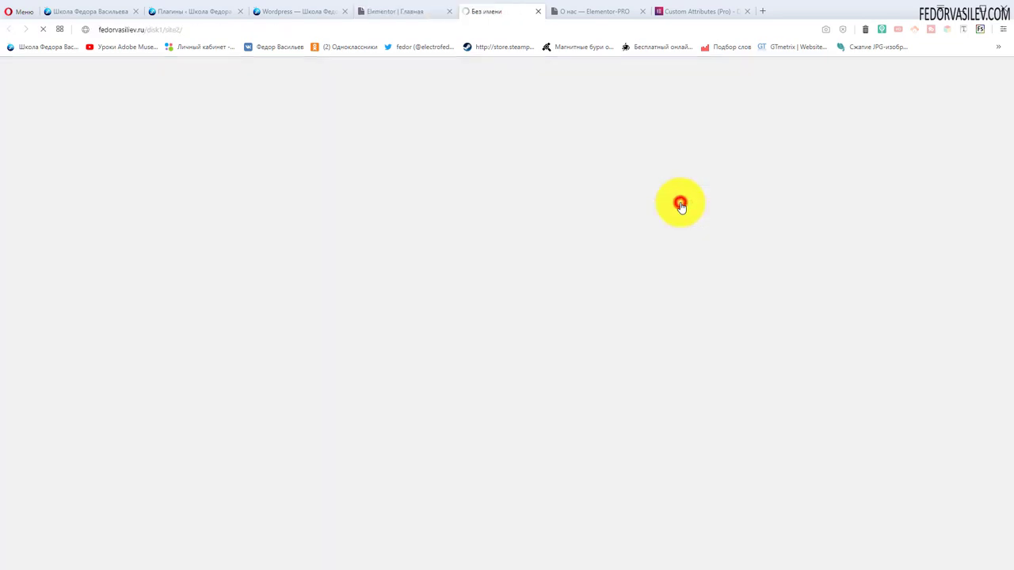
scroll(503, 226, "down", 2)
scroll(392, 222, "up", 2)
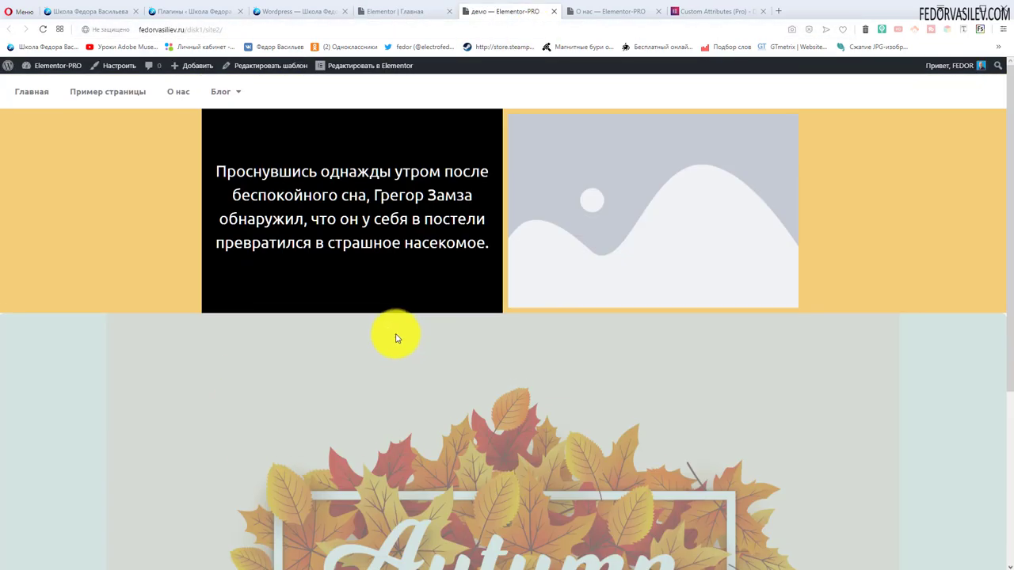
left_click(552, 12)
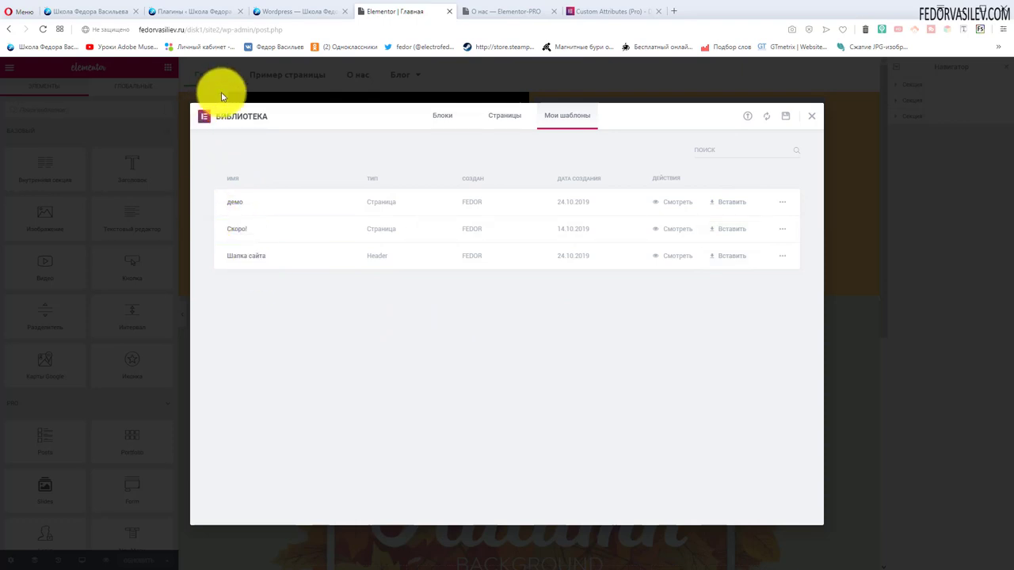
- Try to export the демо template from the library as a JSON file
left_click(730, 204)
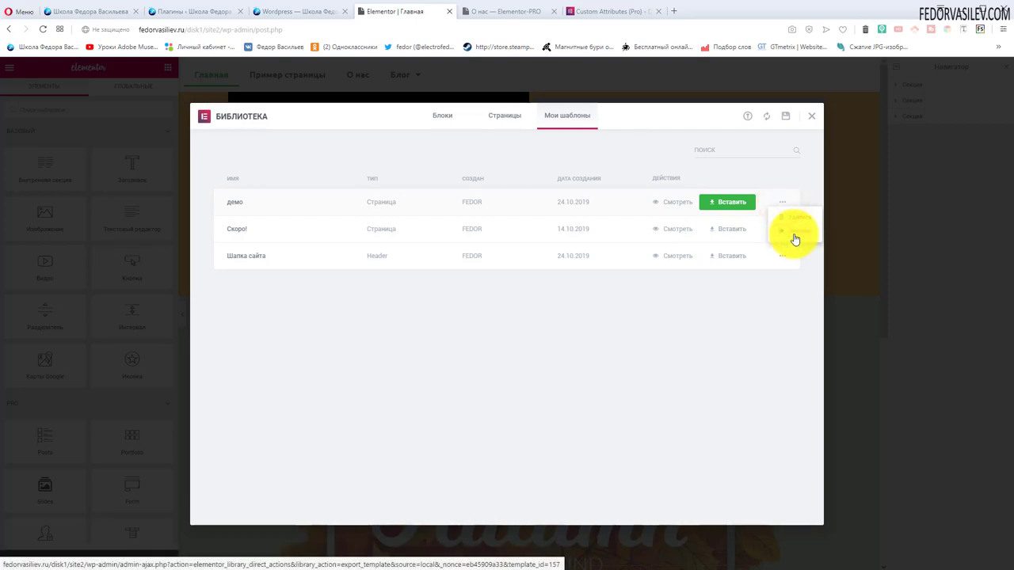
left_click(795, 237)
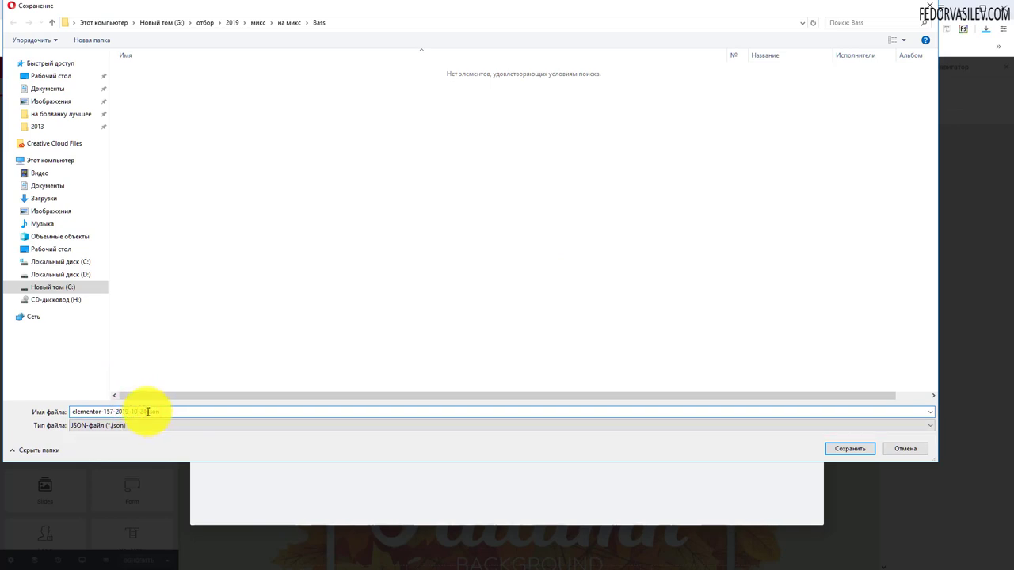
left_click_drag(148, 414, 50, 414)
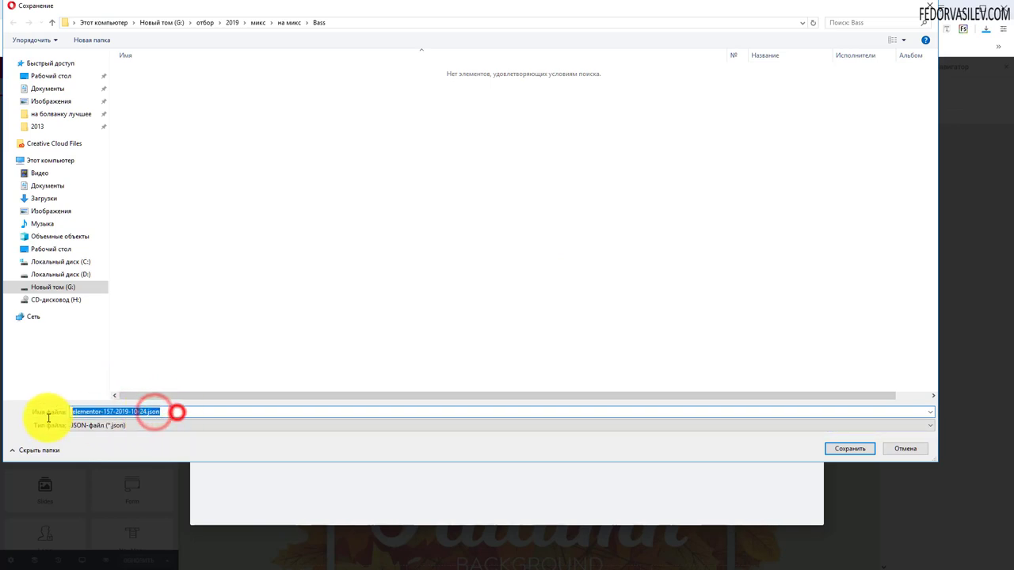
left_click(925, 5)
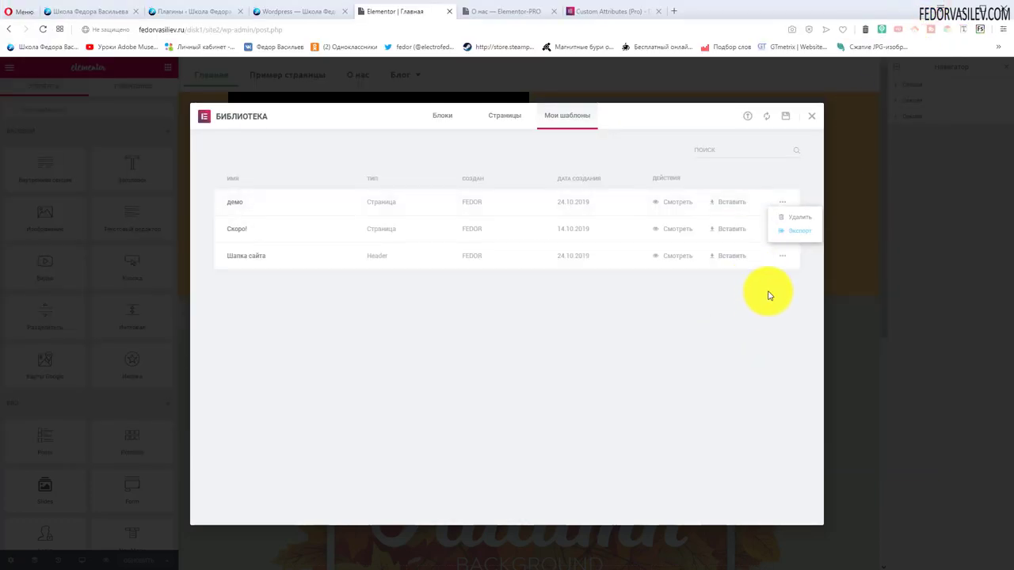
left_click(695, 341)
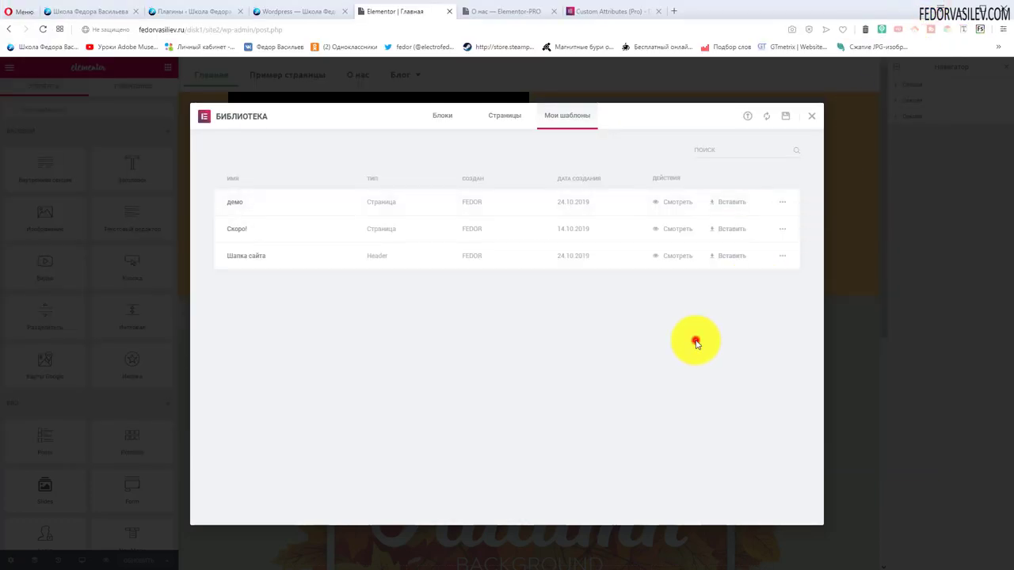
- Delete the демо template from the library
left_click(786, 216)
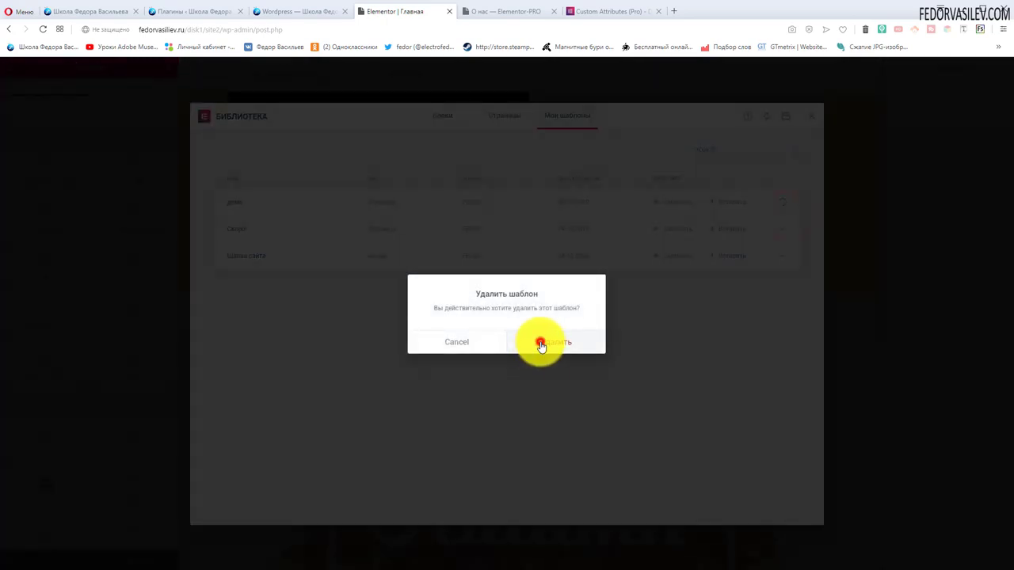
left_click(540, 344)
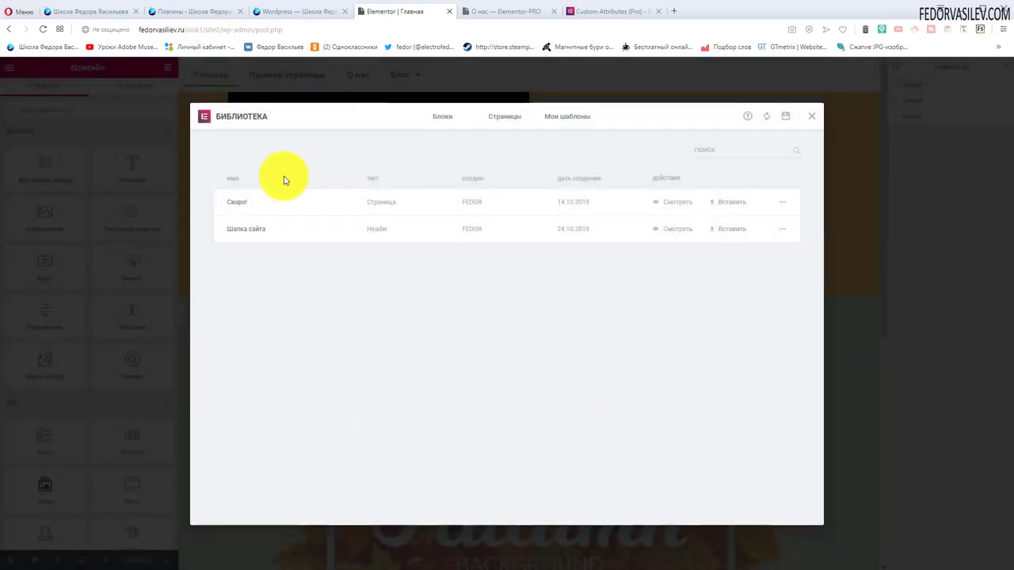
- Try to import a template file into the library by browsing the computer
left_click(749, 117)
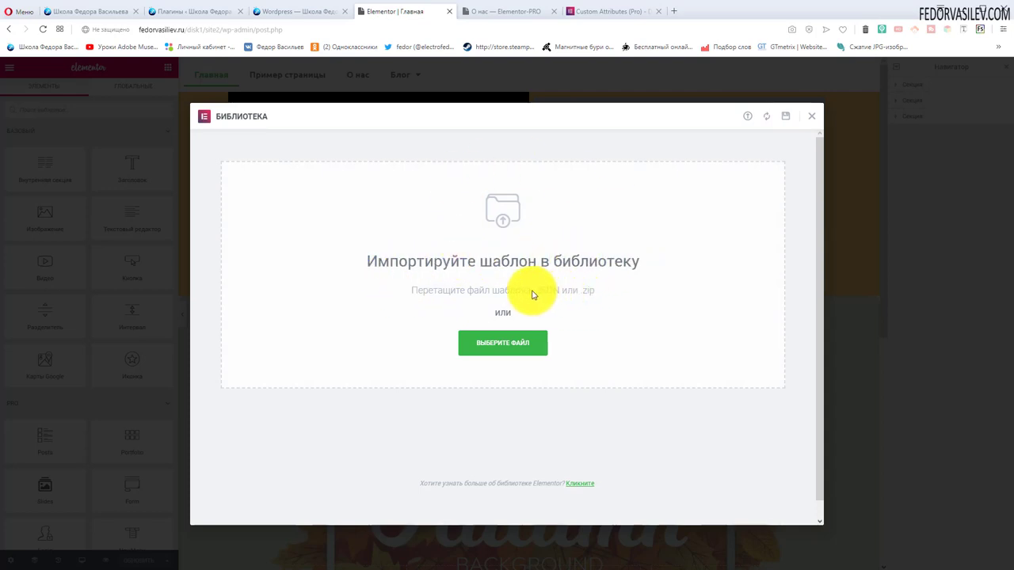
left_click(503, 345)
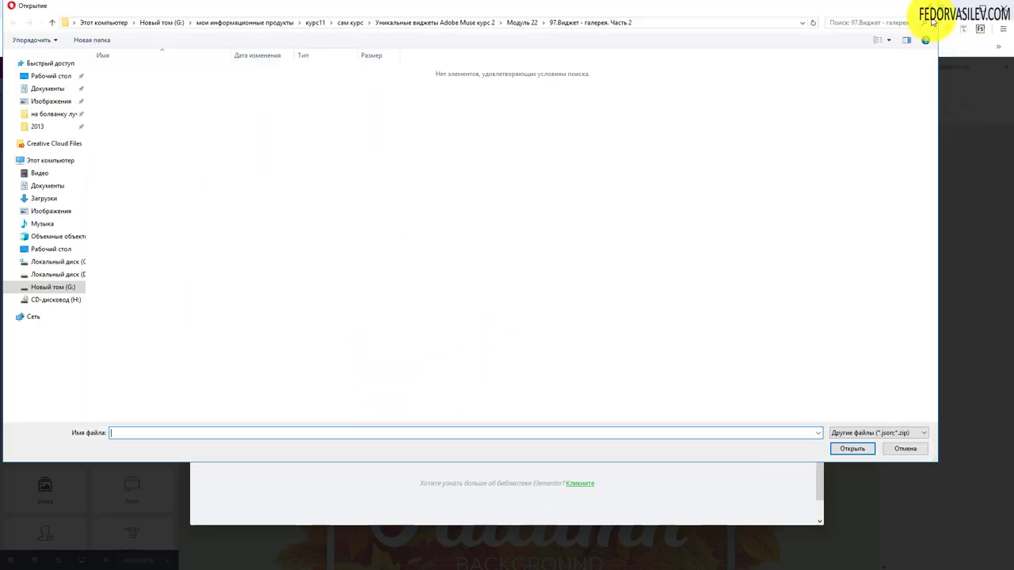
left_click(927, 6)
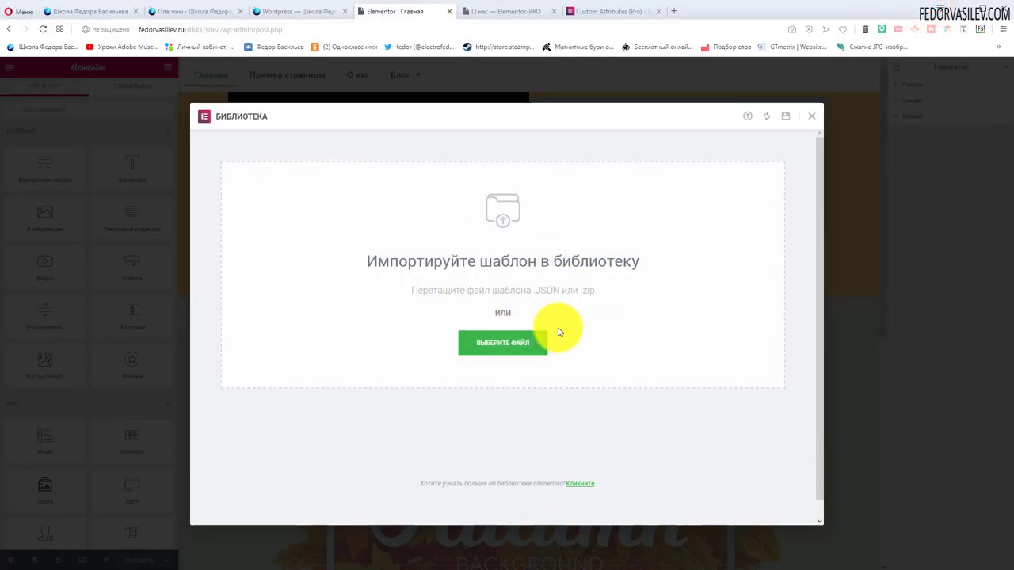
- Bring up the library's form for saving the current page as a template, and close the library
left_click(784, 121)
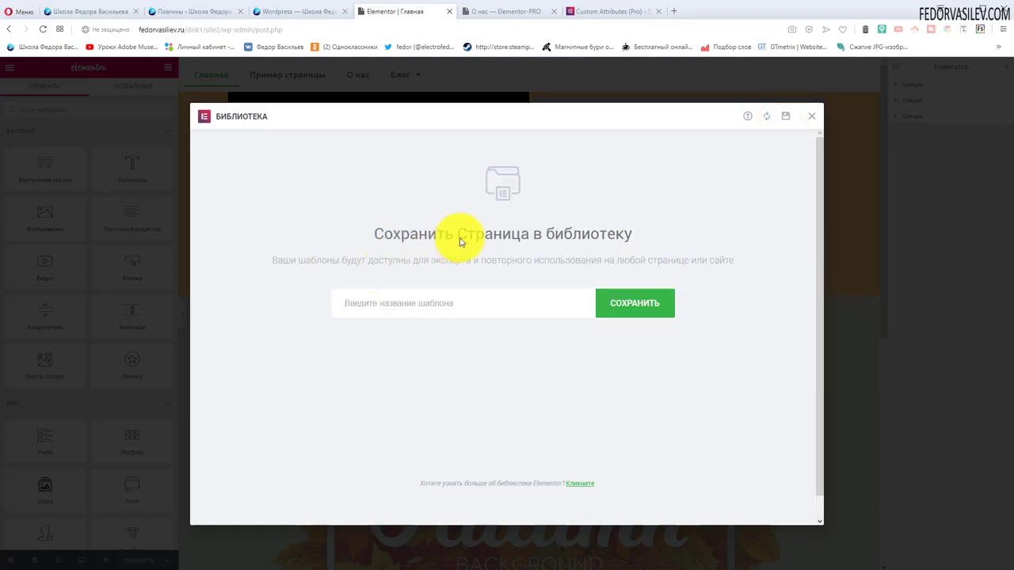
left_click(406, 307)
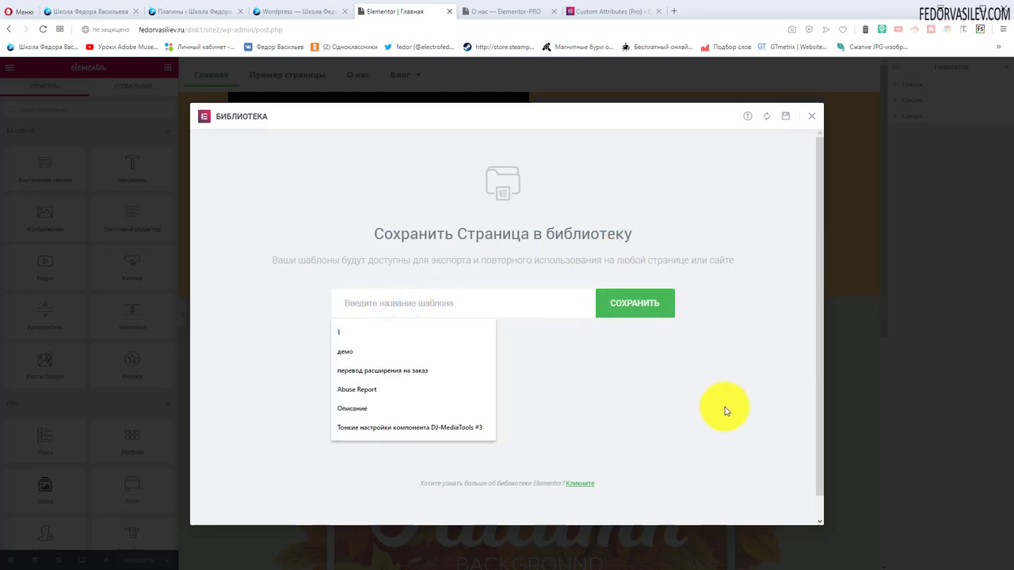
key("Escape")
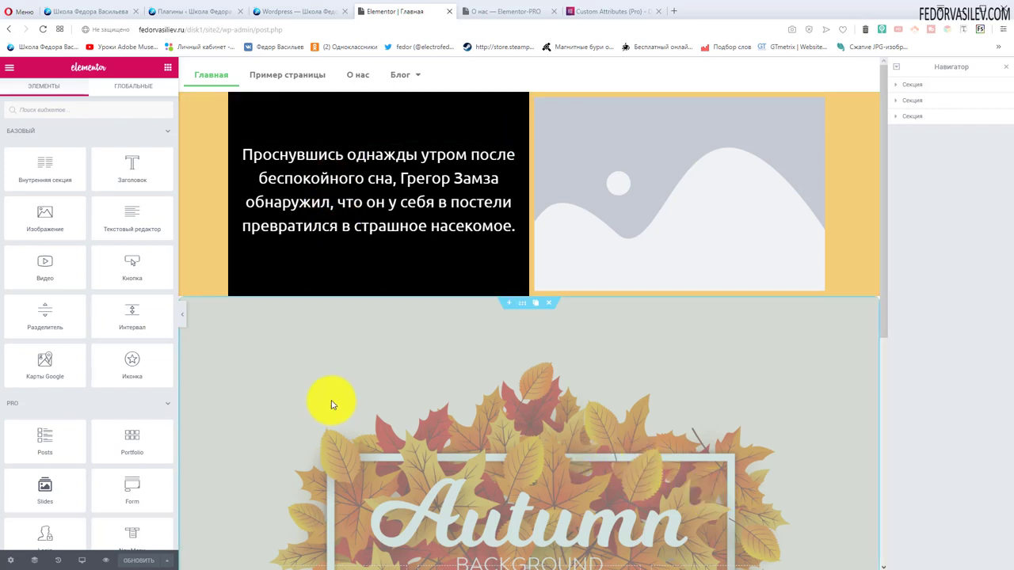
- Compare the headers of the live О нас and Главная pages, and open the page settings of Главная in Elementor
left_click(510, 11)
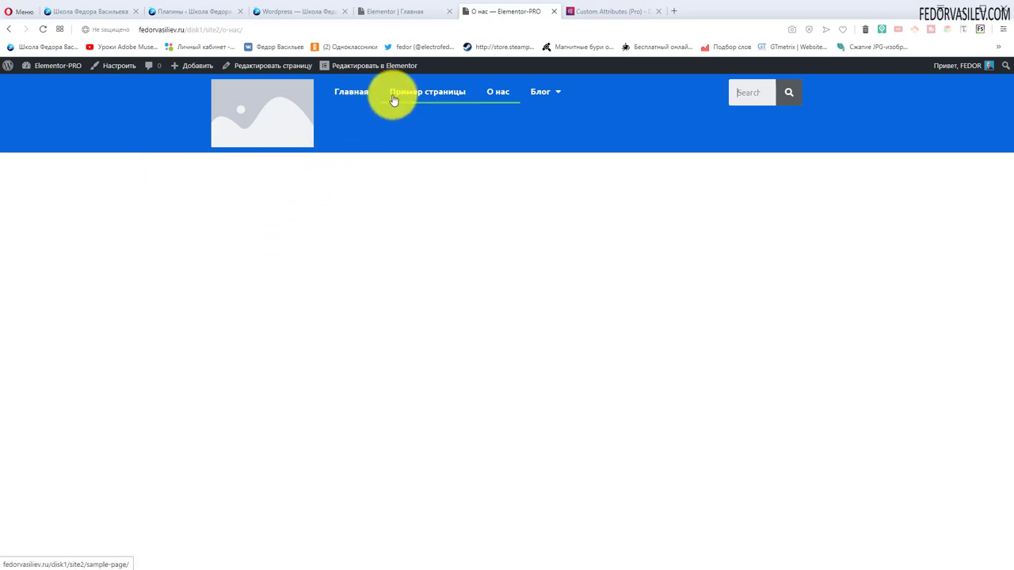
left_click(342, 95)
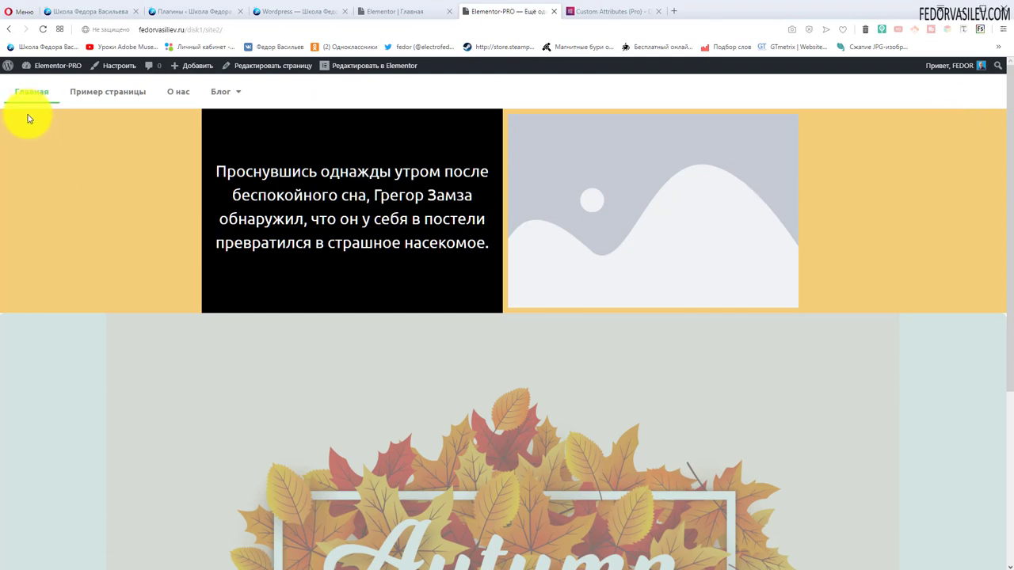
left_click(396, 13)
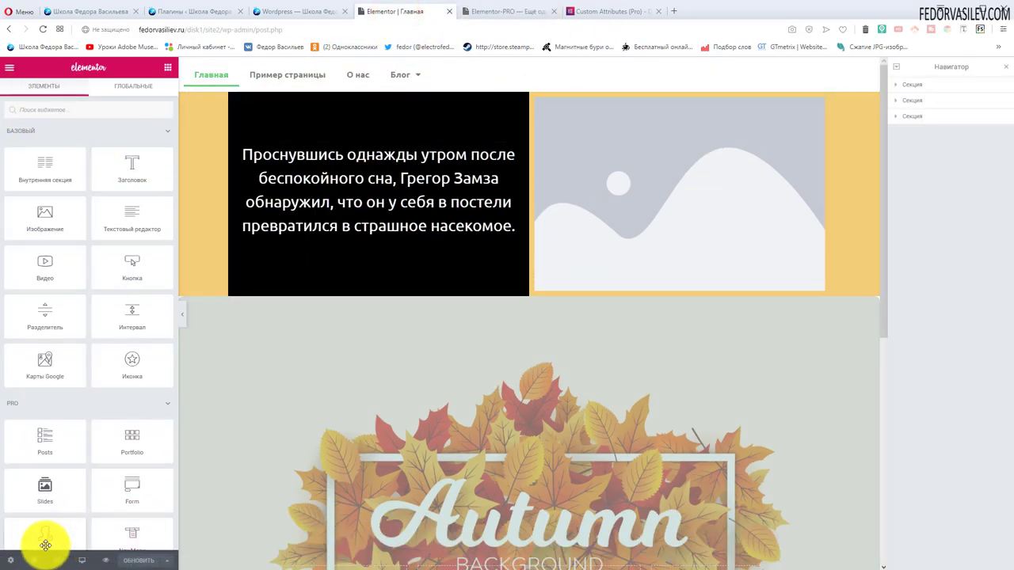
left_click(11, 560)
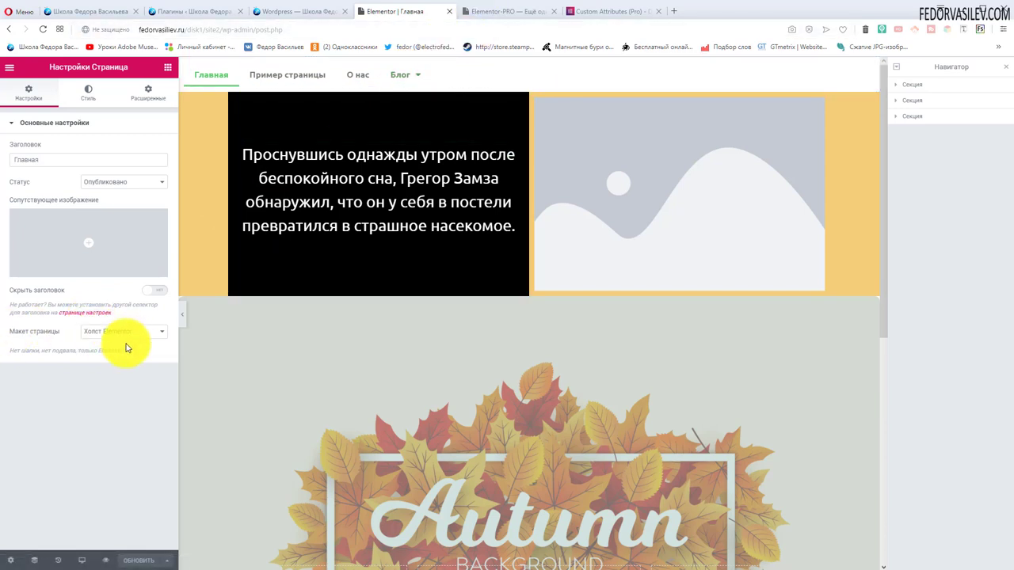
left_click(491, 11)
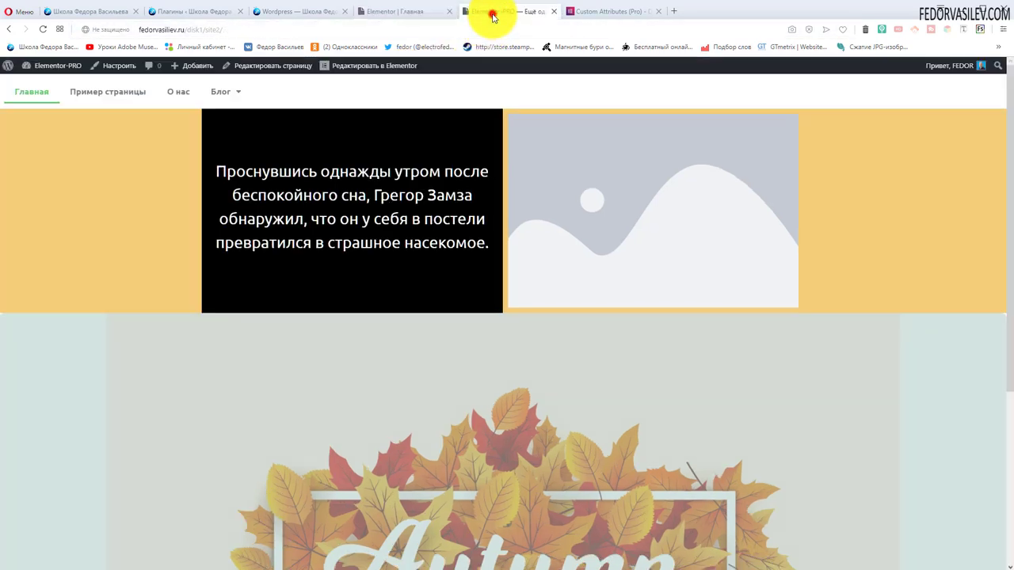
left_click(171, 95)
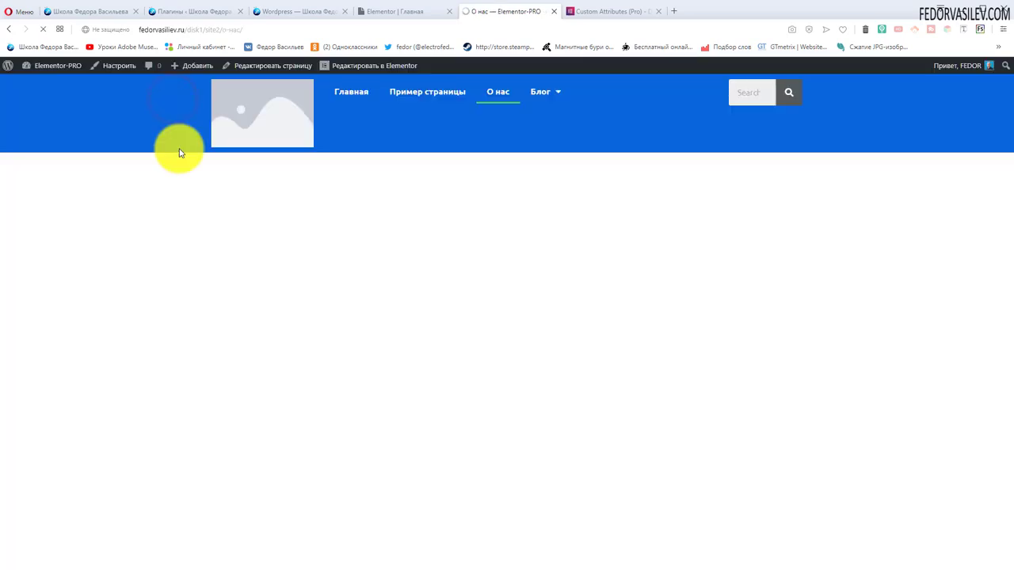
- Update the Главная page with the page layout set to По умолчанию, and hide the page title
left_click(395, 13)
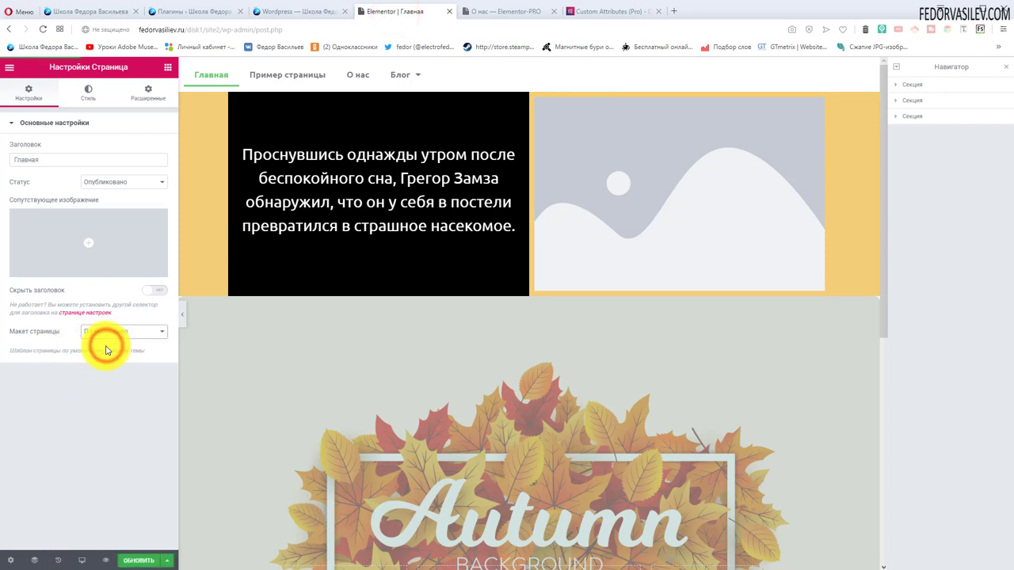
left_click(116, 564)
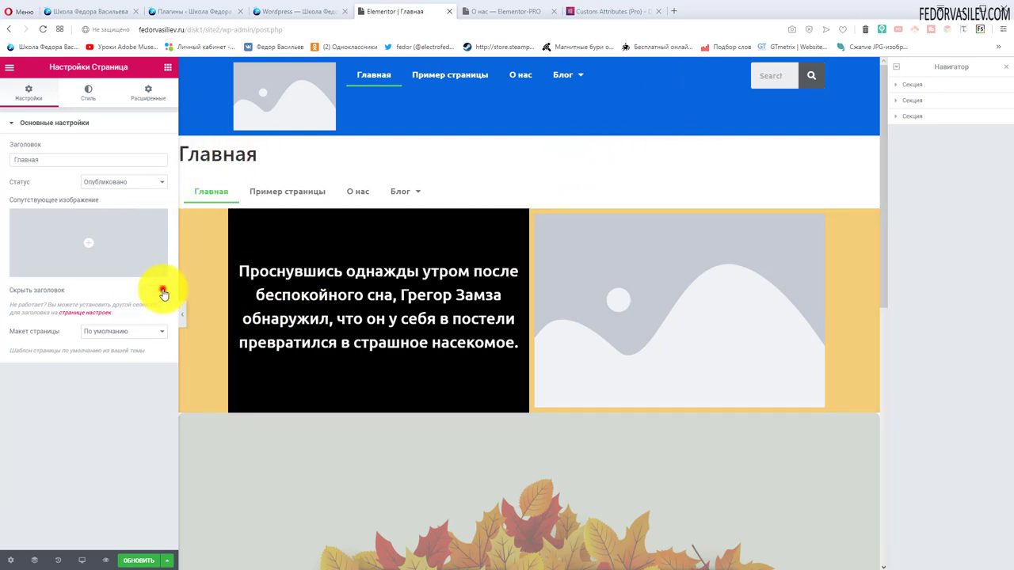
left_click(162, 293)
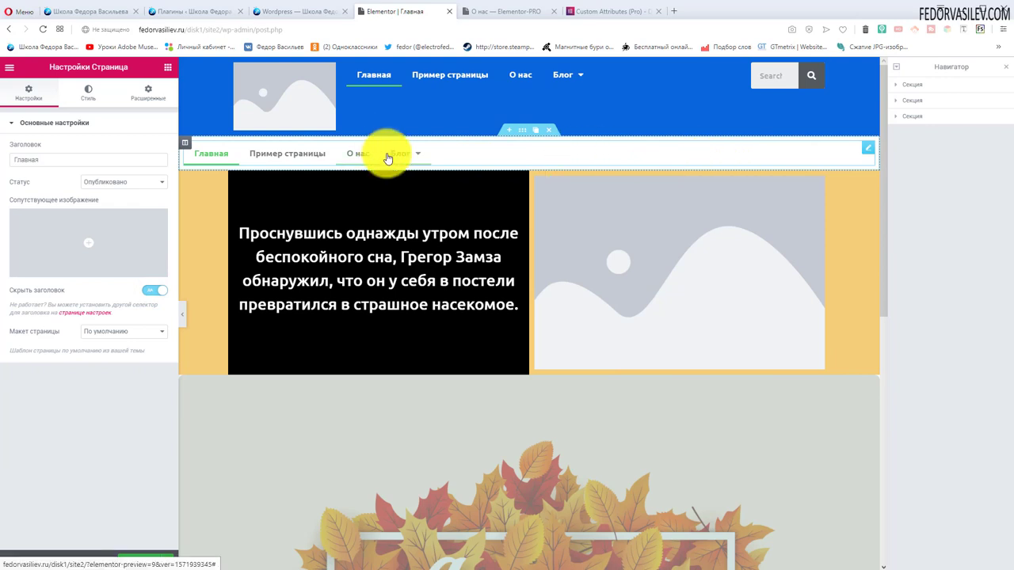
- Delete the duplicate white menu section below the blue header, update the page and view the live Главная page
left_click(548, 130)
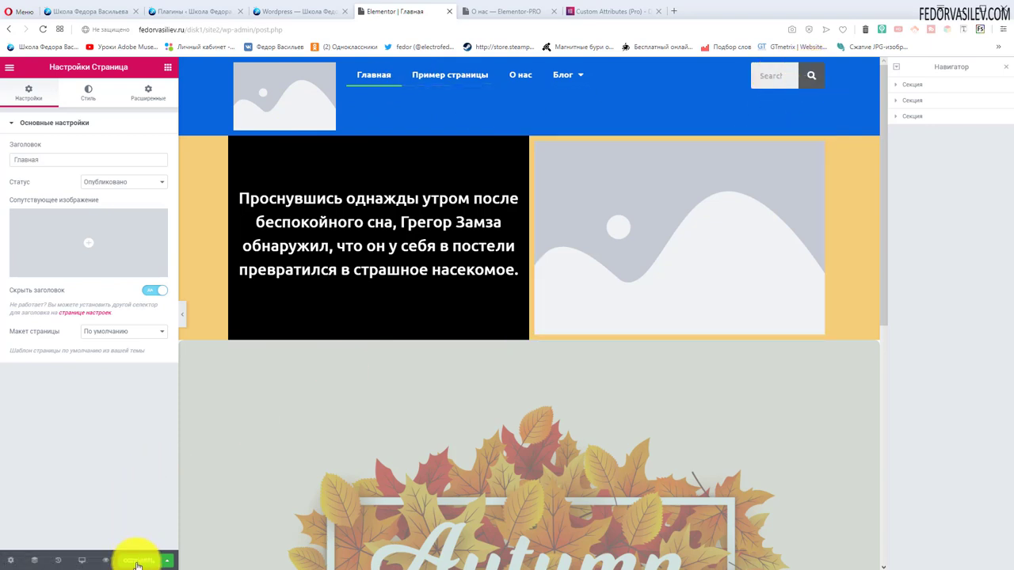
left_click(485, 11)
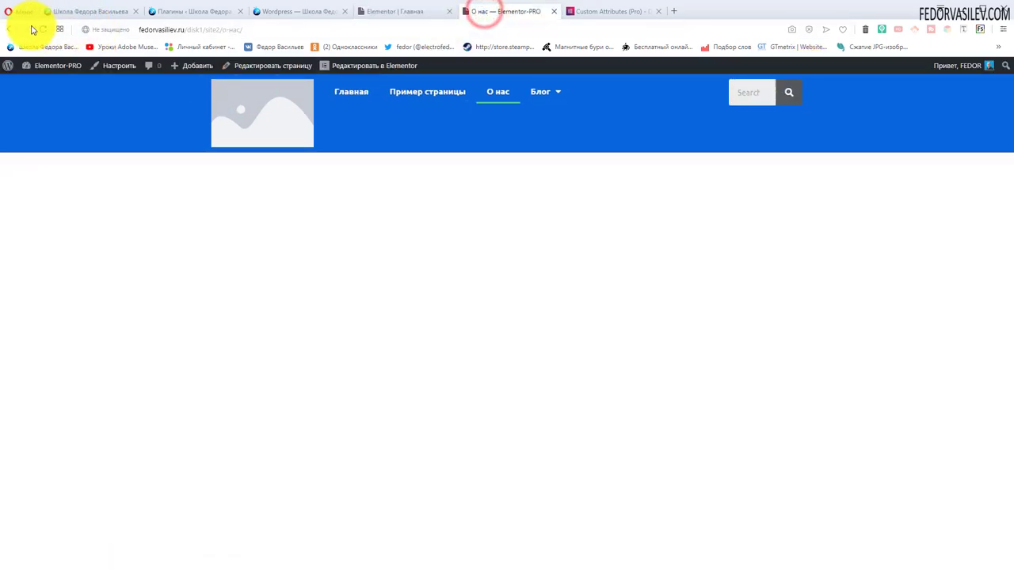
left_click(348, 93)
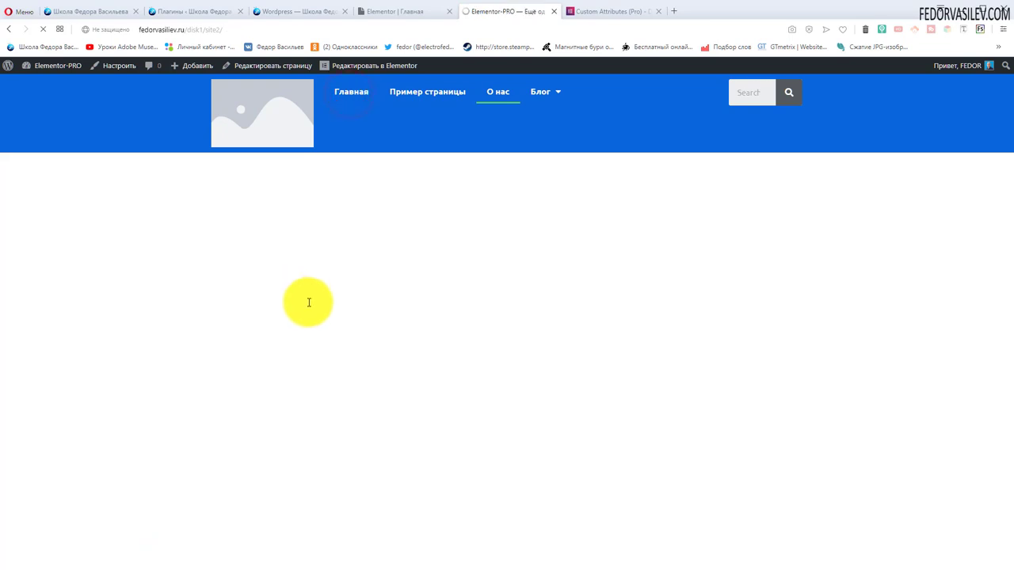
- Look over the live Главная page, exit its Elementor editor to the console, and open the site's menu management
scroll(222, 260, "down", 4)
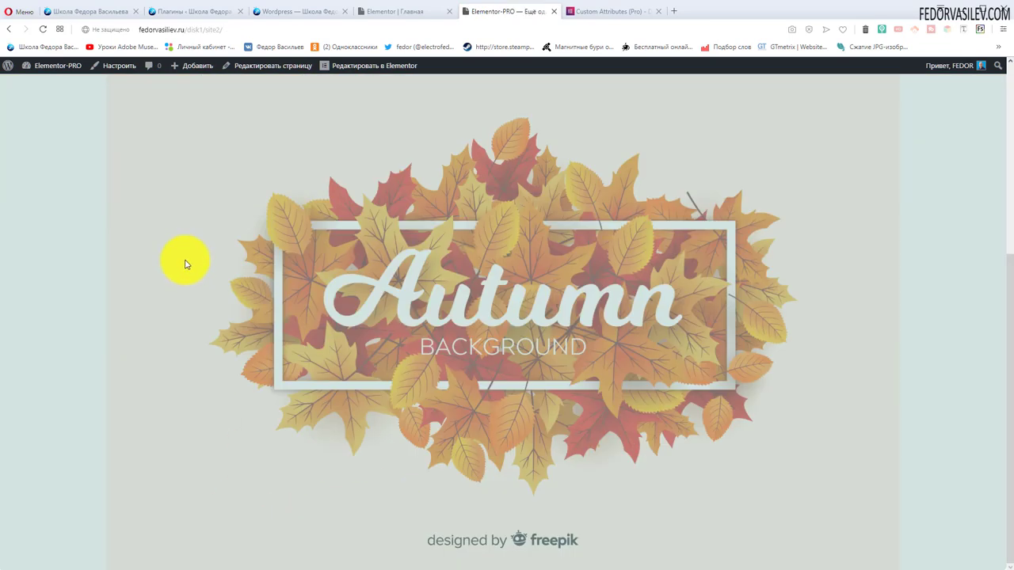
scroll(351, 293, "up", 3)
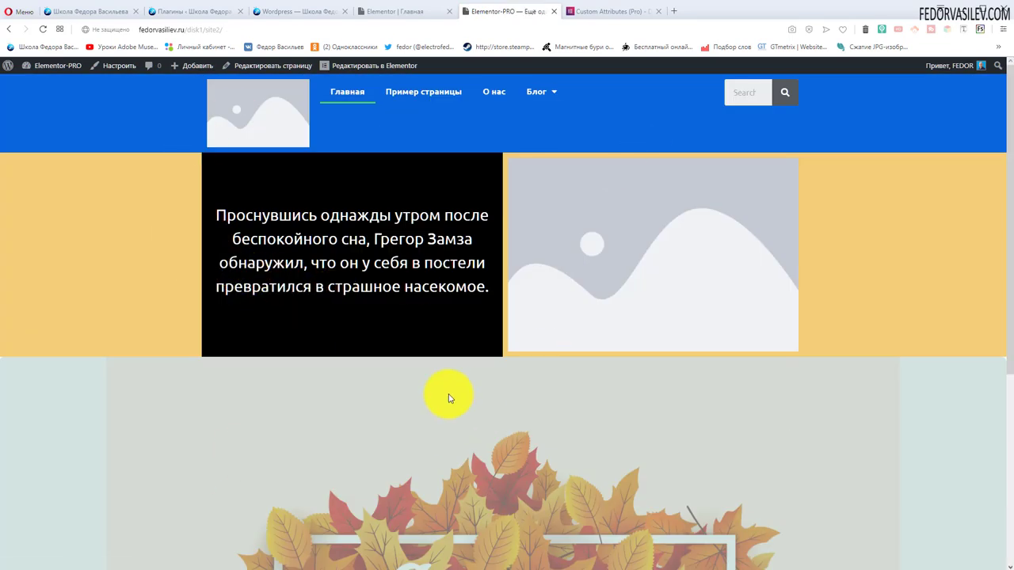
key("ctrl+shift+Tab")
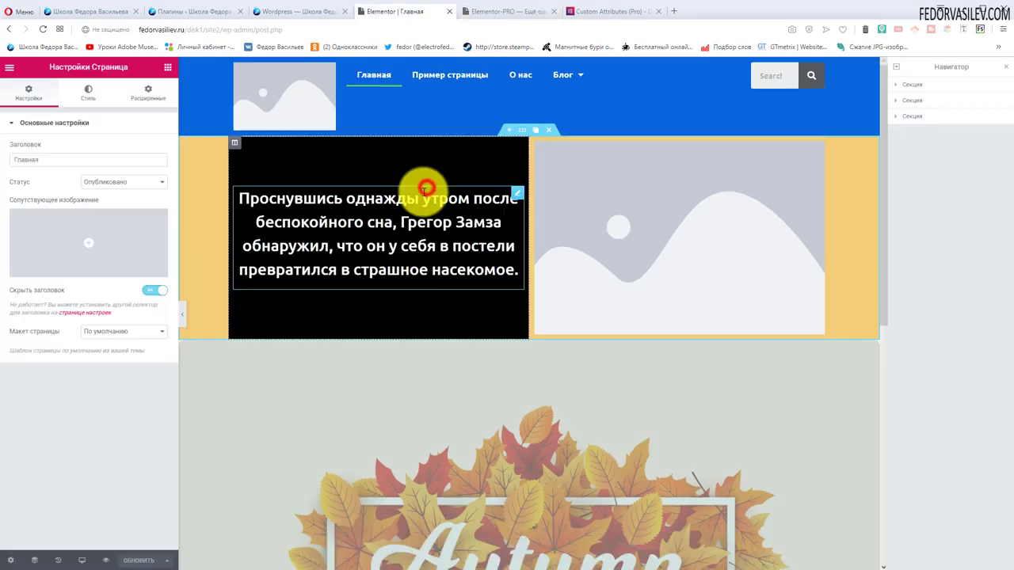
left_click(7, 67)
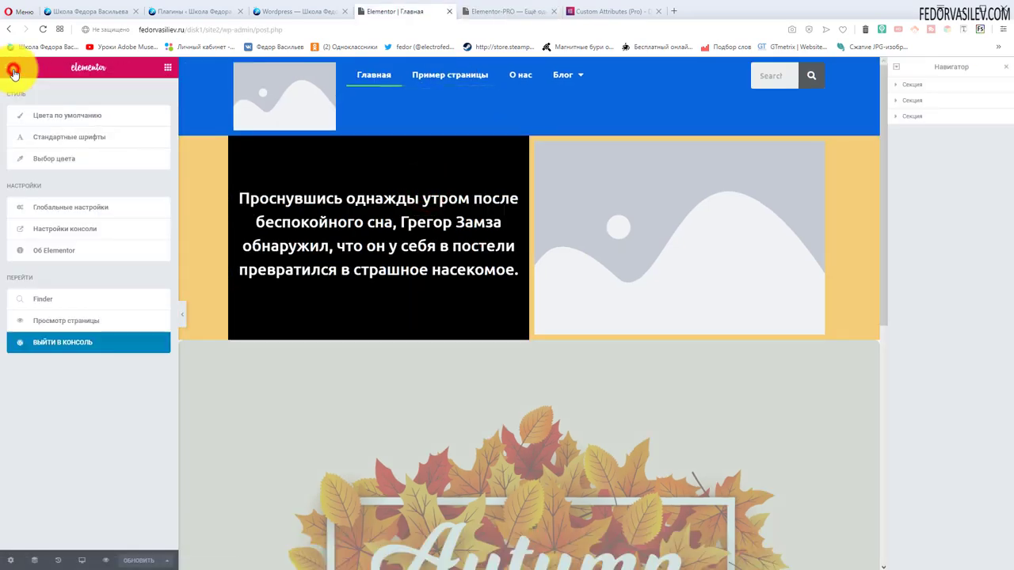
left_click(50, 342)
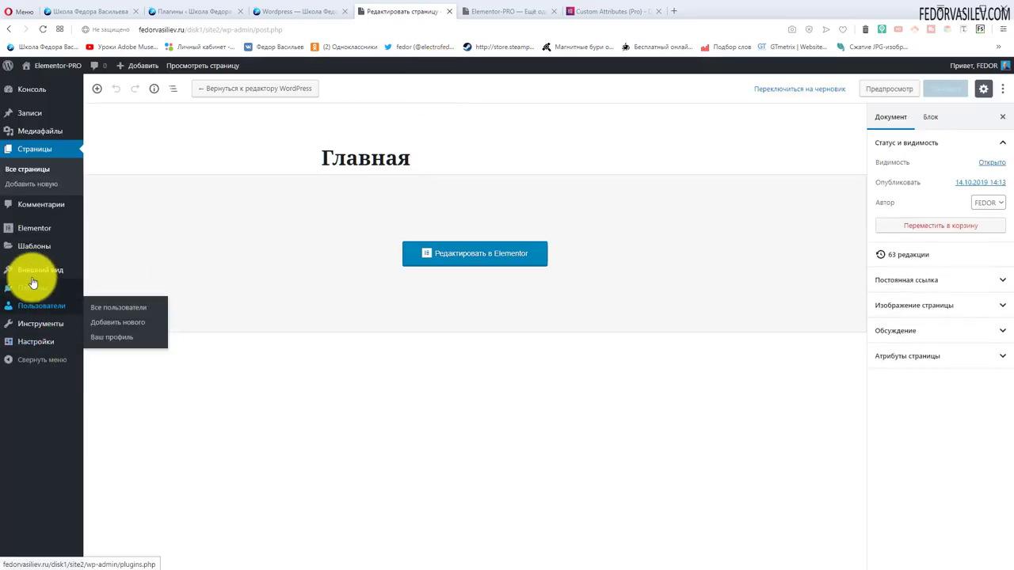
mouse_move(35, 273)
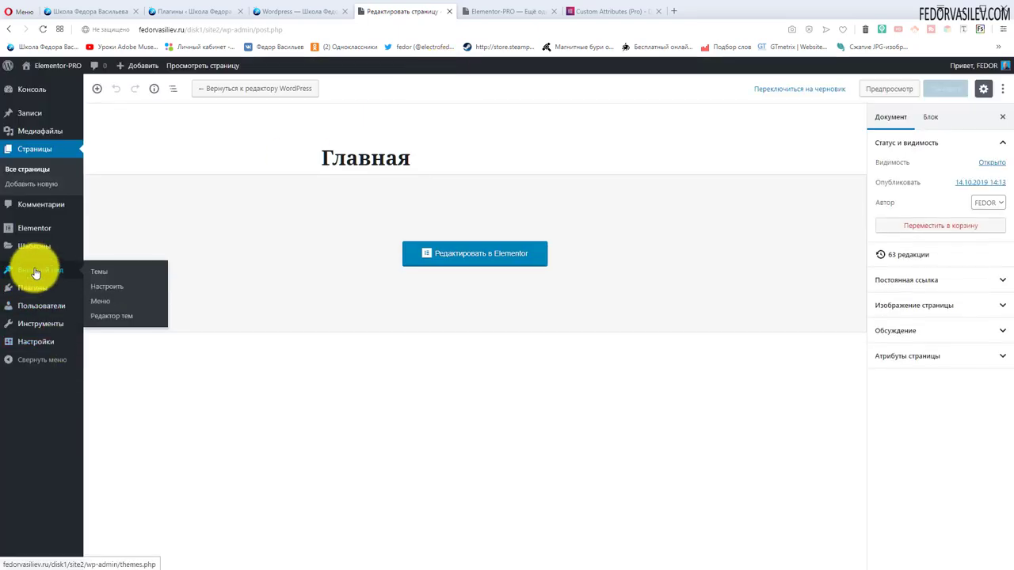
left_click(100, 301)
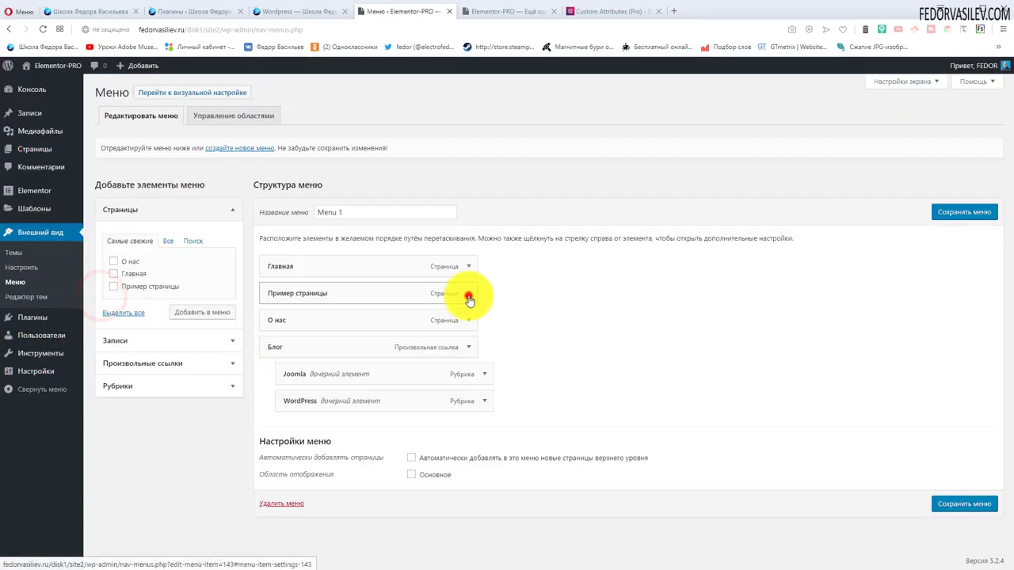
- Remove the Пример страницы item from Menu 1, save the menu, and check it on the live site
left_click(469, 298)
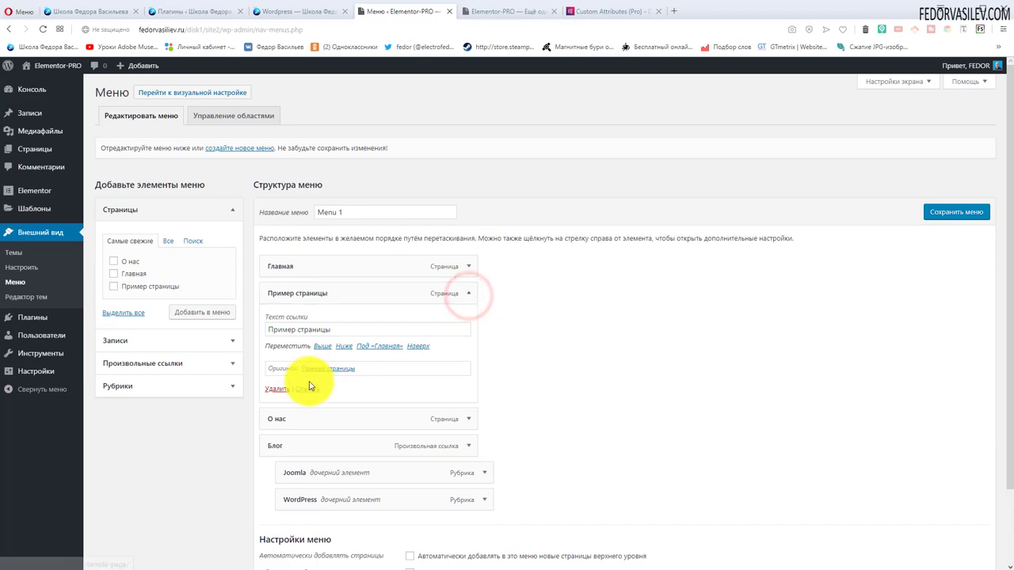
left_click(278, 385)
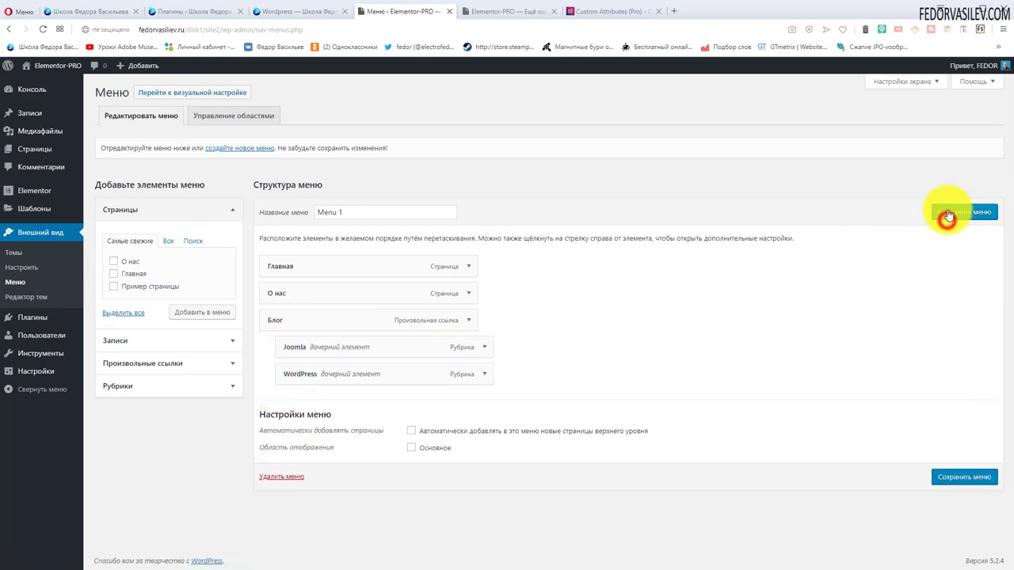
left_click(948, 214)
key("ctrl+Tab")
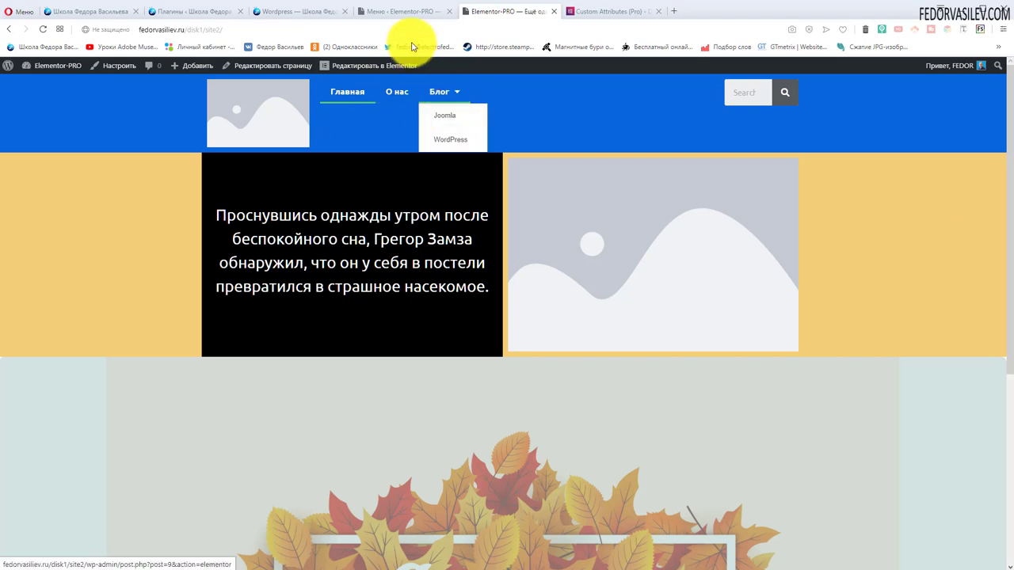
left_click(396, 11)
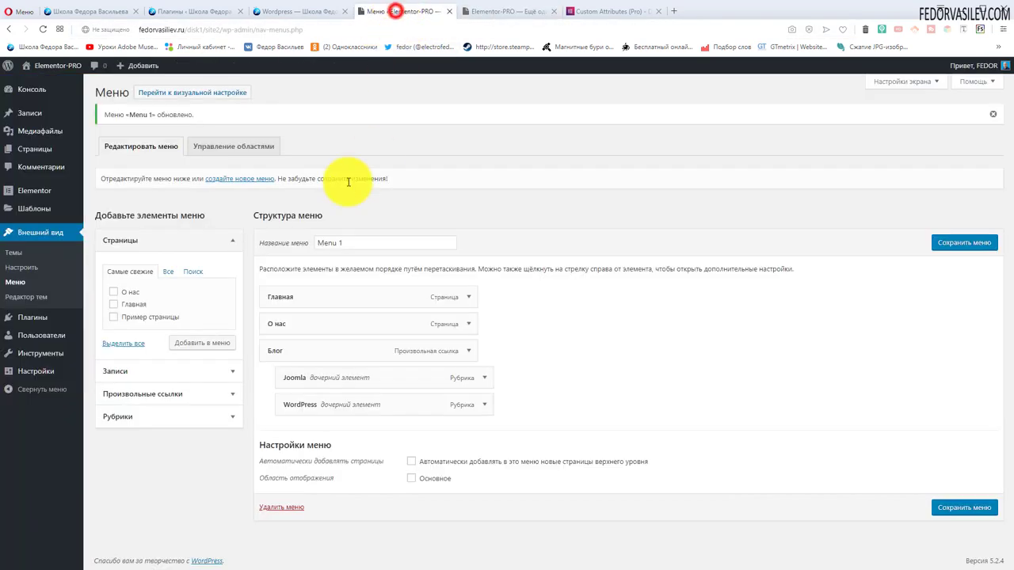
- Customize the active Hello Elementor theme and open its Свойства сайта settings
mouse_move(46, 331)
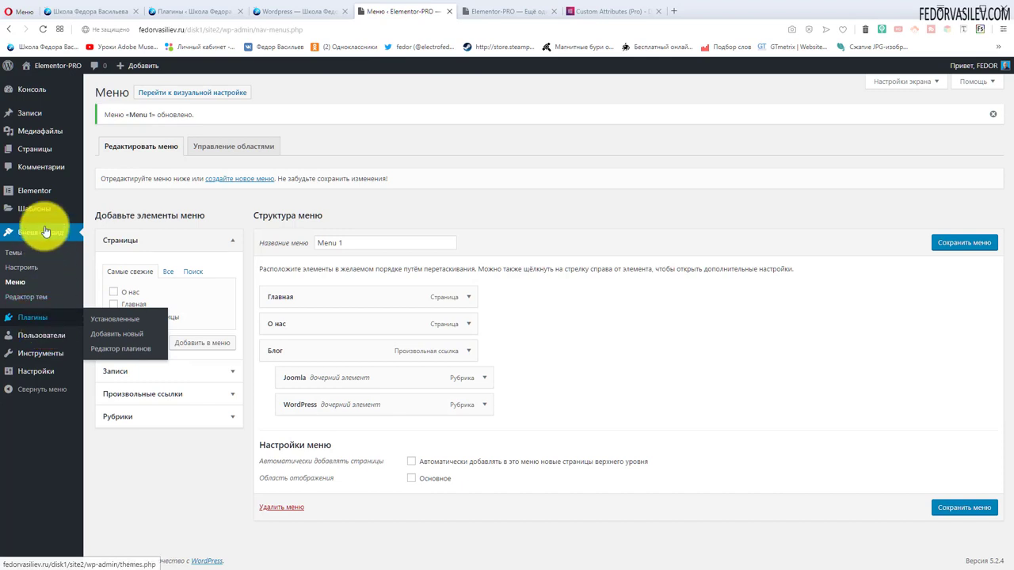
mouse_move(41, 212)
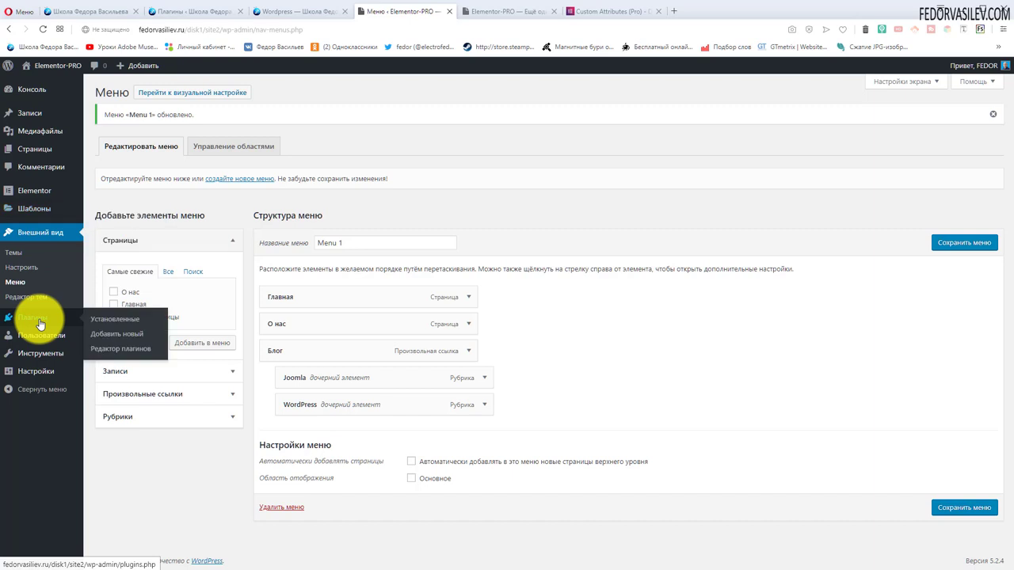
left_click(16, 253)
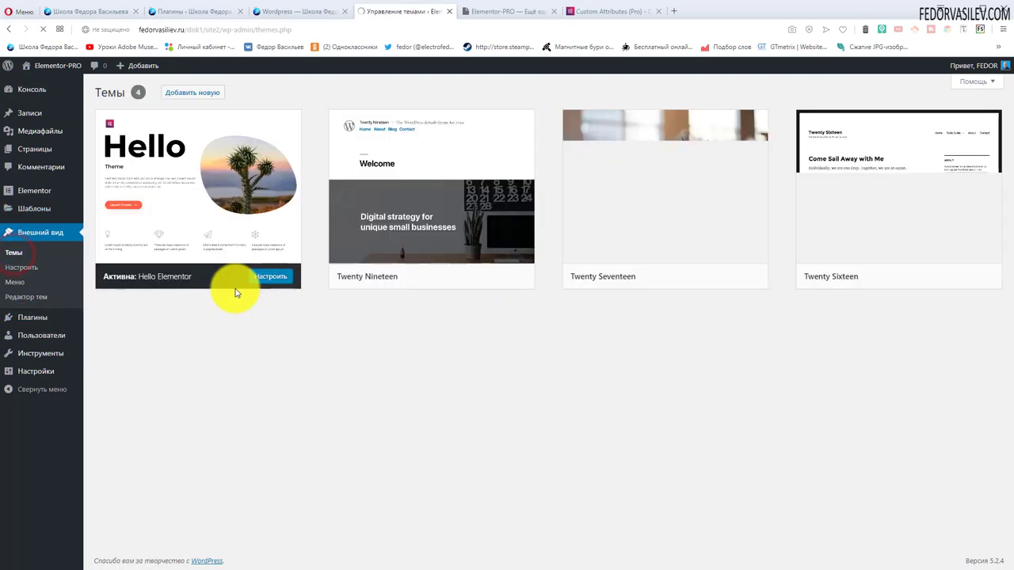
left_click(271, 278)
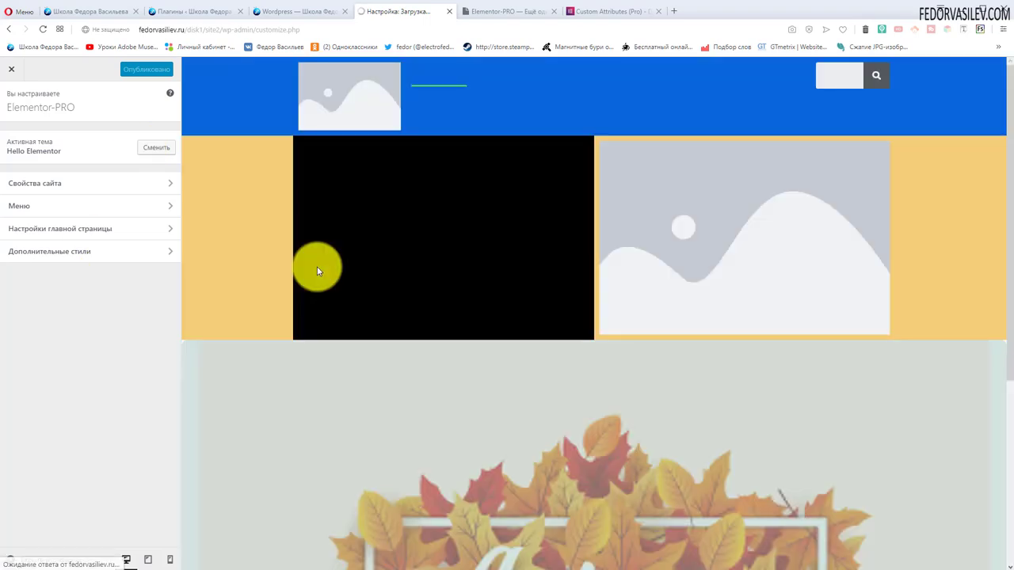
left_click(34, 183)
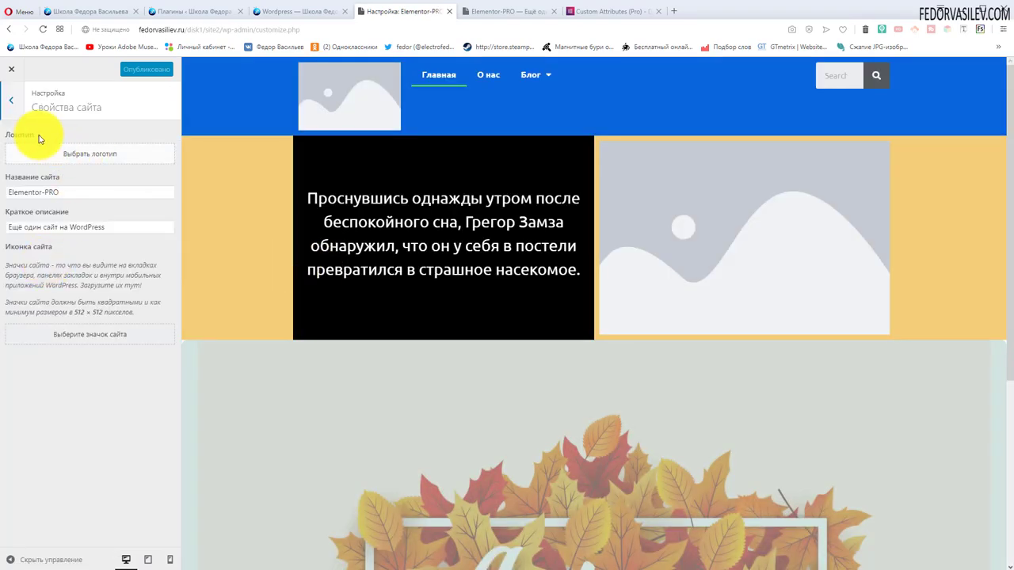
- Upload logo-2015-2.png and set it as the site logo without cropping
left_click(101, 155)
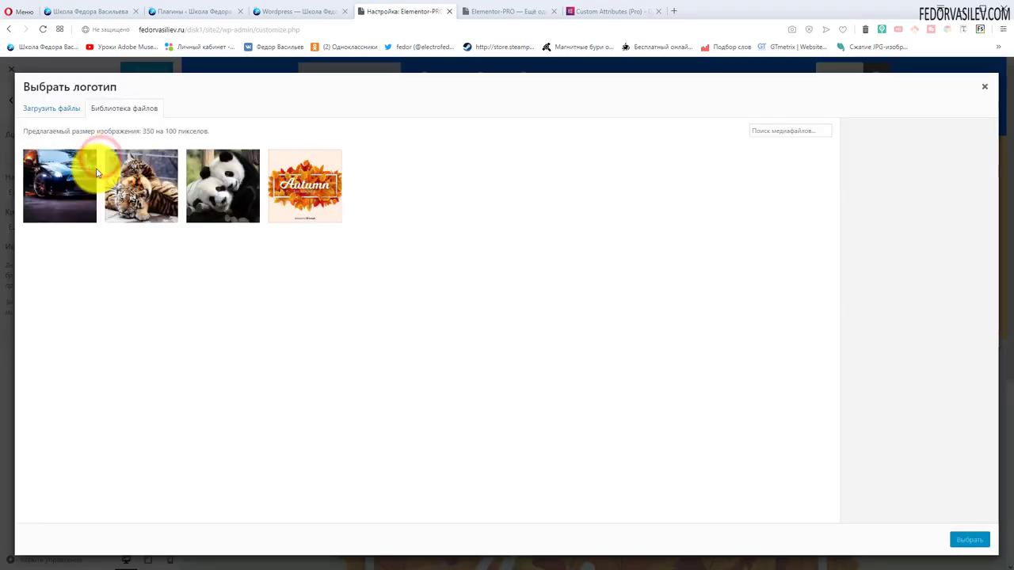
left_click(64, 108)
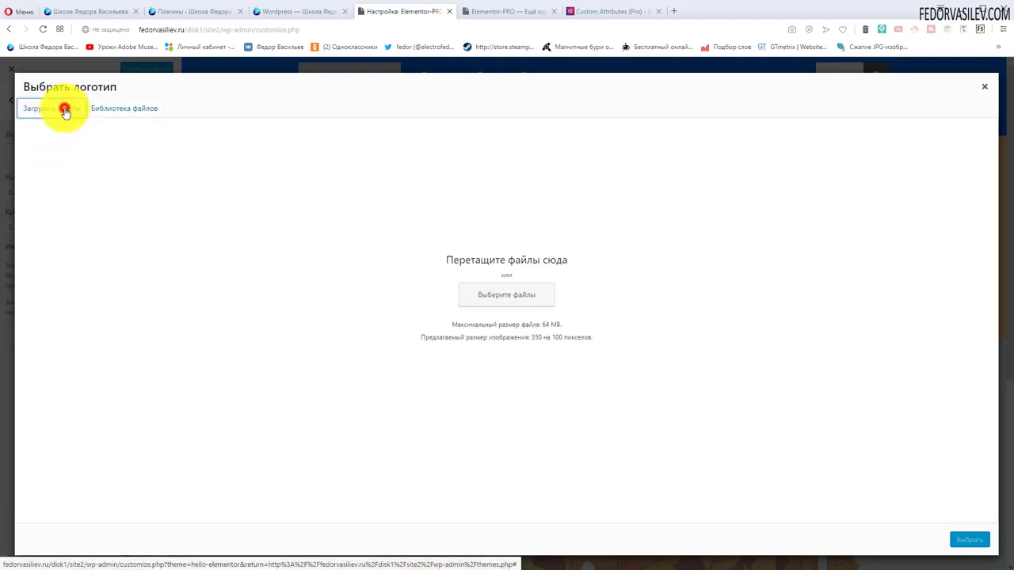
left_click(497, 295)
left_click(625, 173)
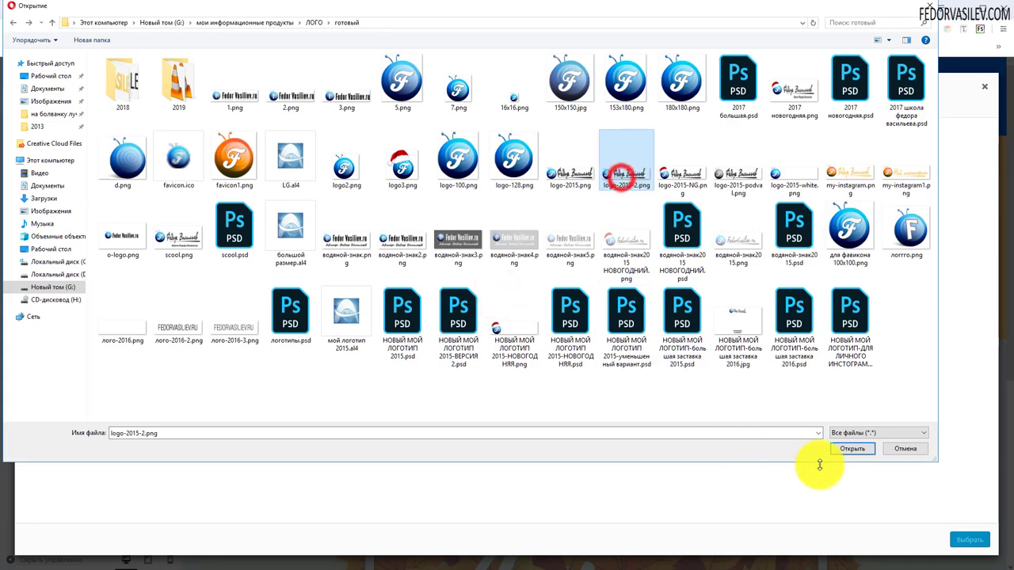
left_click(842, 449)
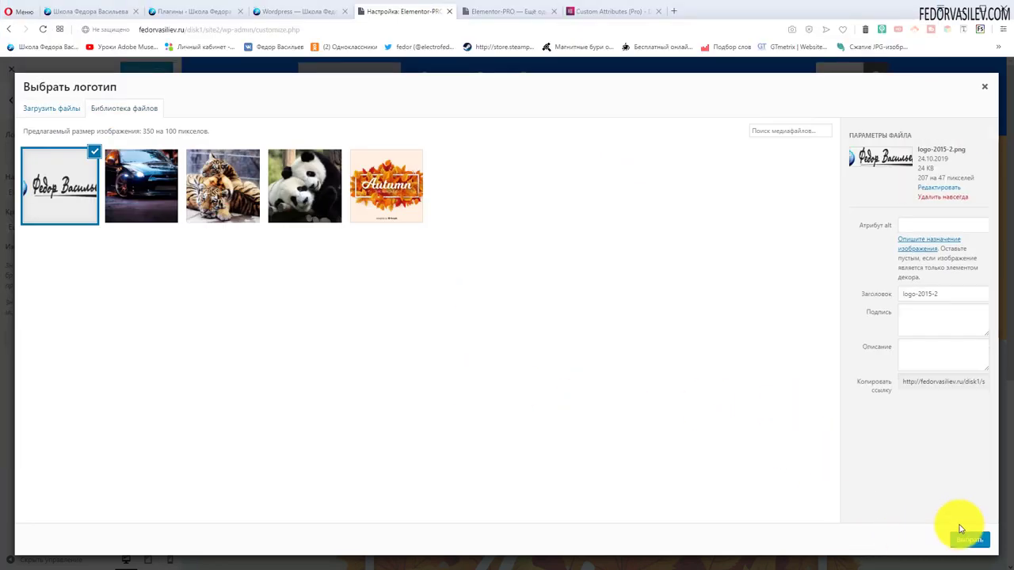
left_click(968, 545)
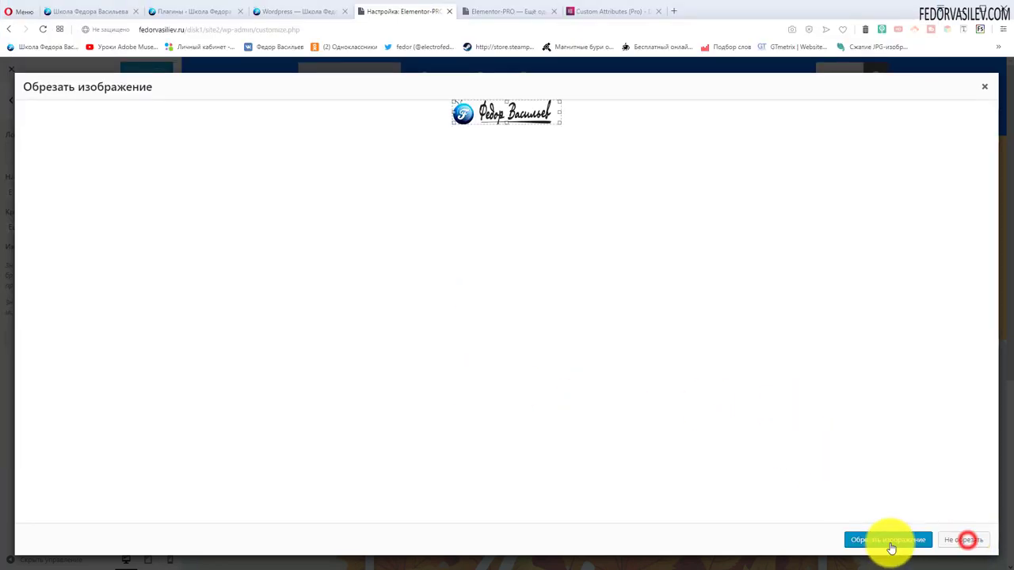
left_click(960, 545)
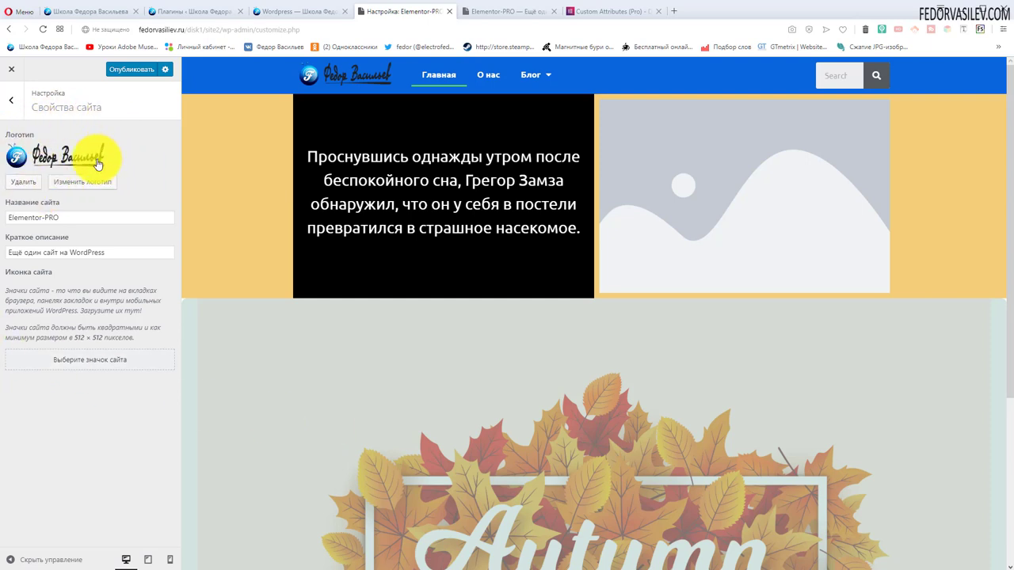
- Publish the logo change, close the theme customization, and view the live Главная page
left_click(119, 74)
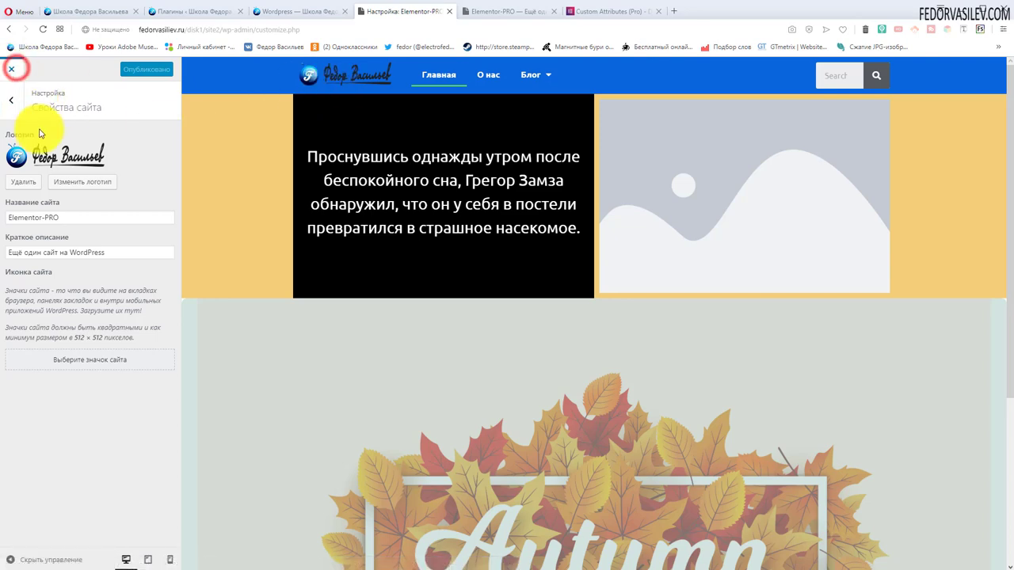
left_click(11, 69)
left_click(474, 12)
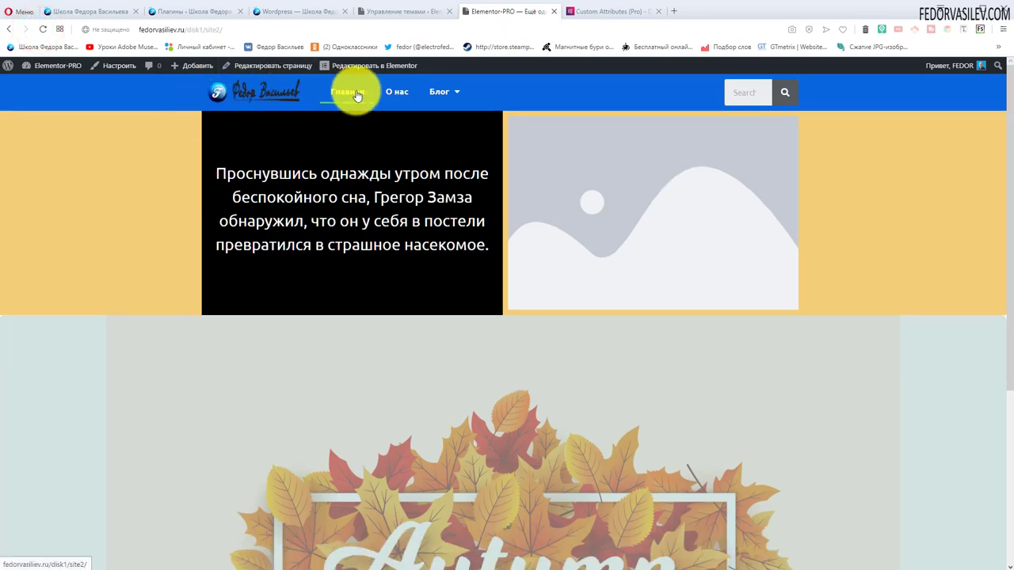
- Show the published templates and open the Шапка сайта header template in Elementor
left_click(406, 11)
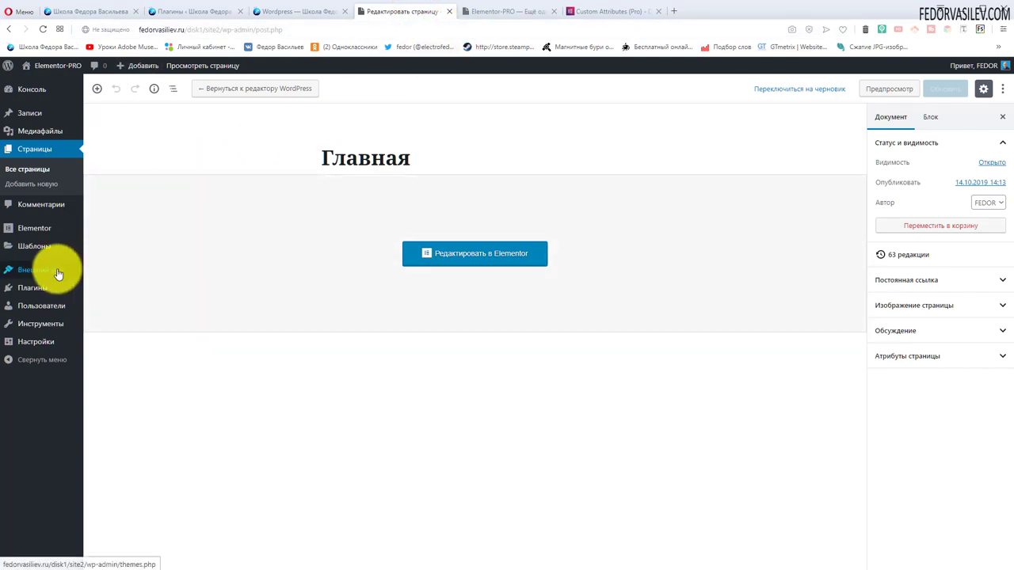
mouse_move(42, 255)
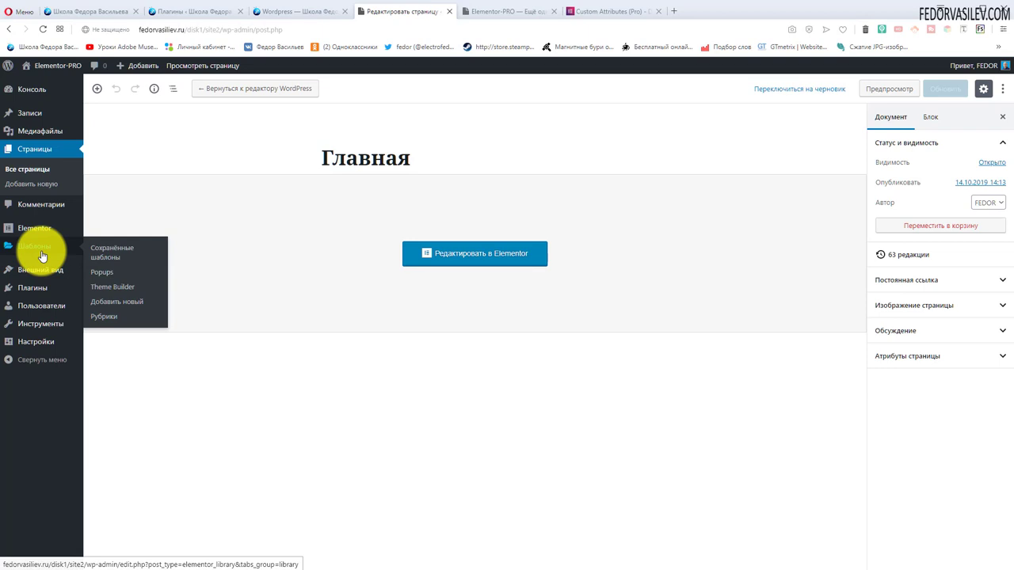
left_click(95, 250)
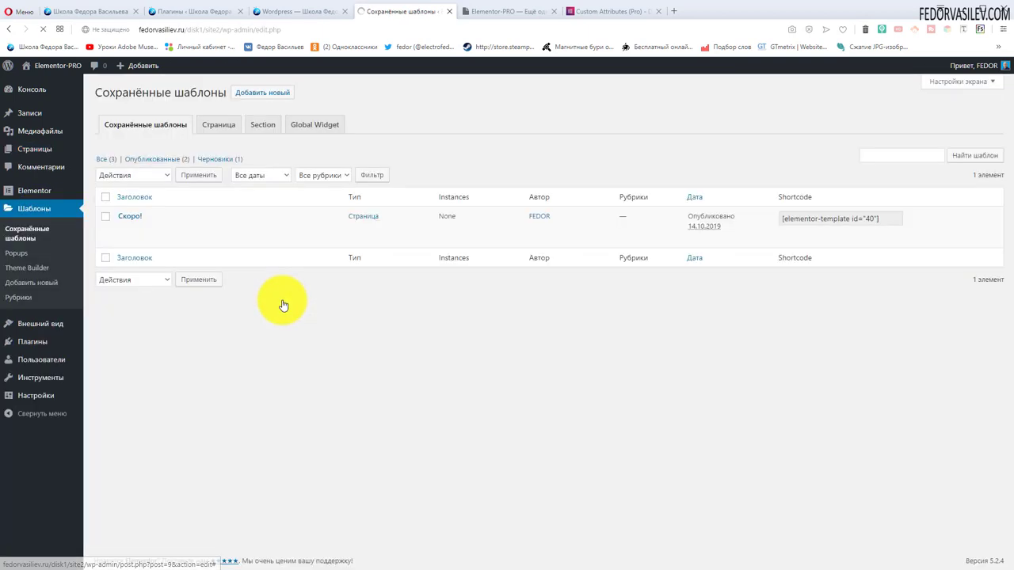
left_click(160, 158)
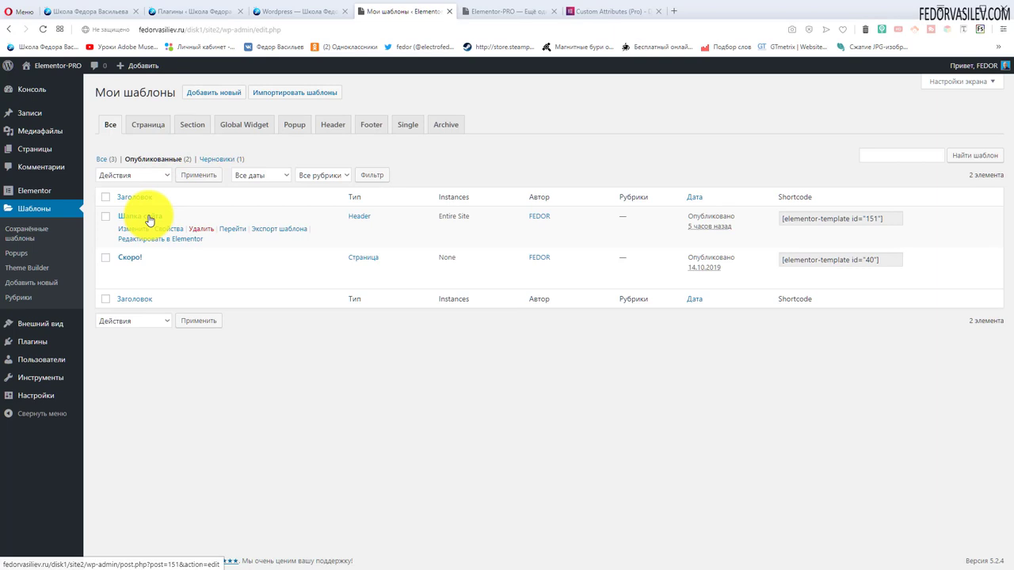
left_click(150, 237)
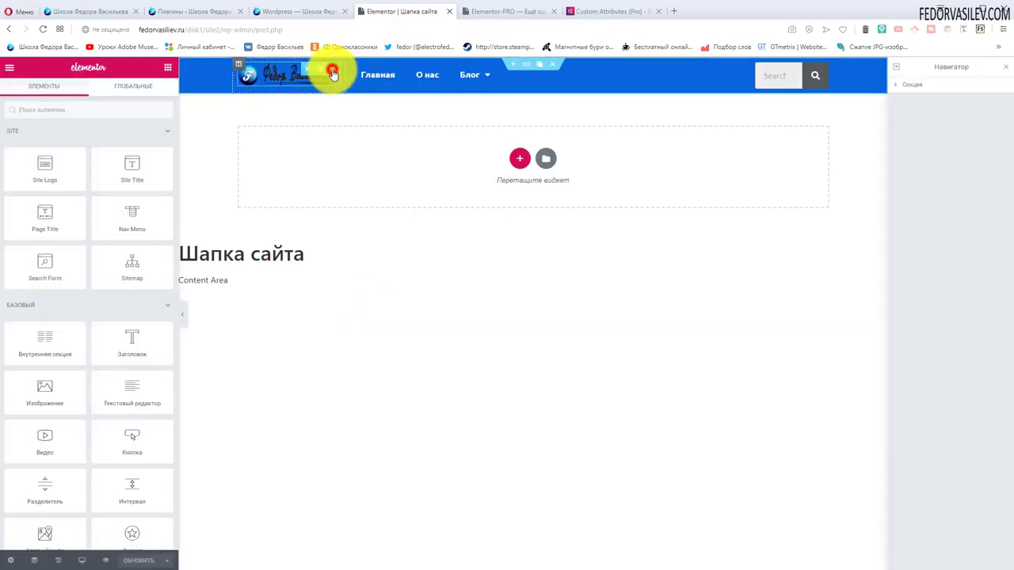
- Open the header's Site Logo widget for editing and try its centre and left alignments
left_click(333, 73)
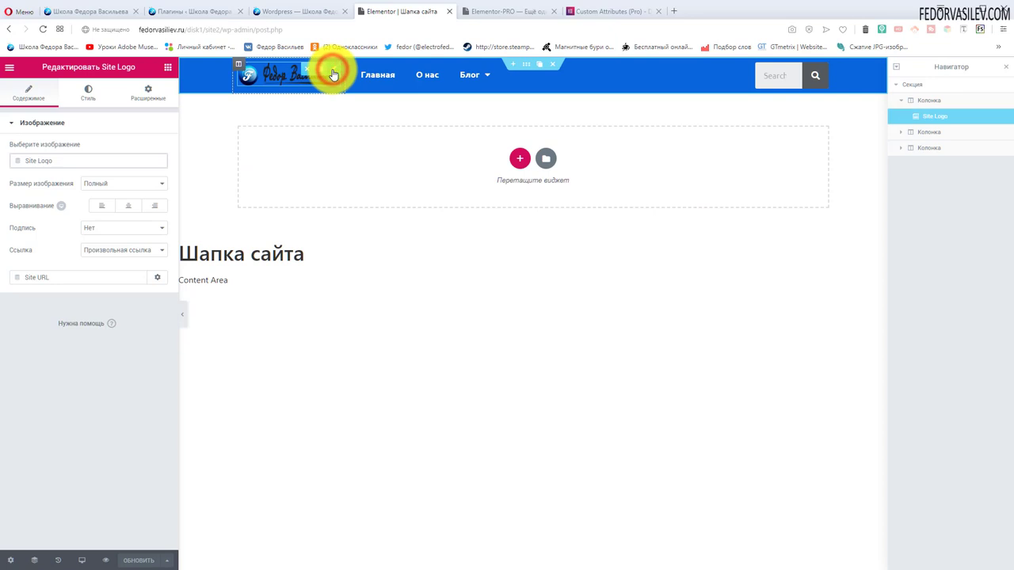
left_click(126, 207)
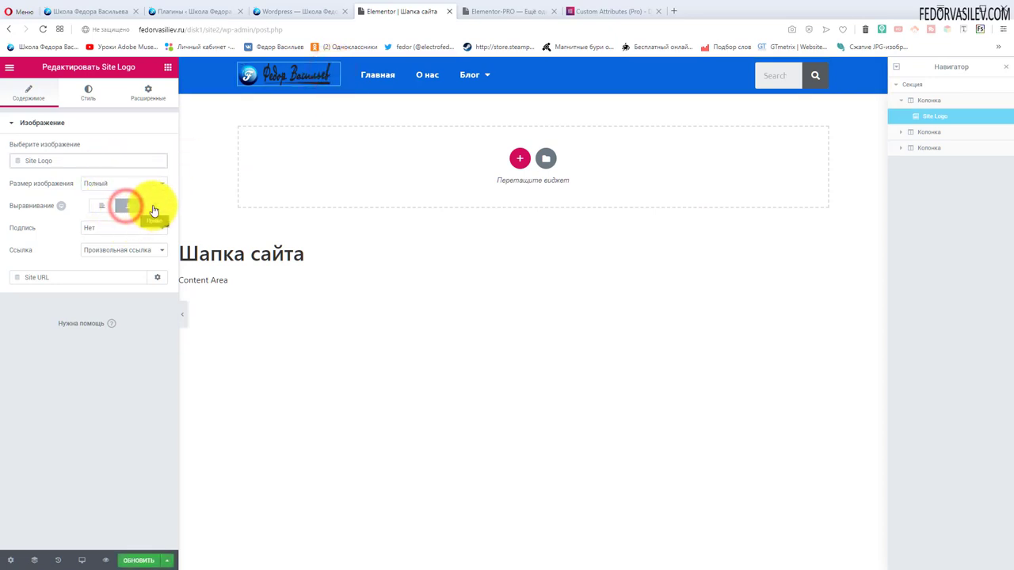
left_click(100, 206)
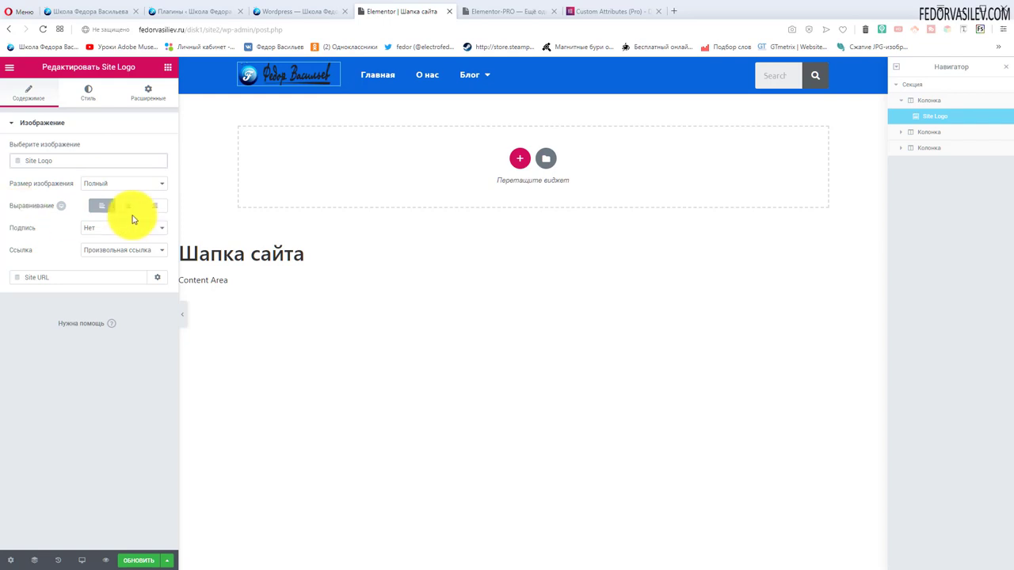
left_click(101, 206)
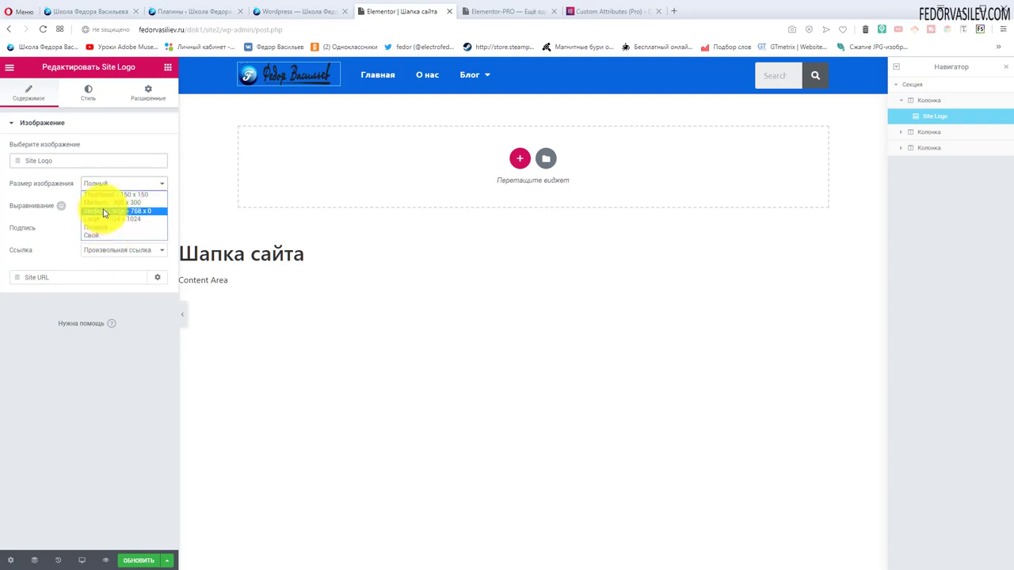
- Try the logo's Thumbnail - 150 x 150, Medium Large - 768 x 0 and Свой image sizes, and return it to Полный
left_click(118, 195)
left_click(99, 186)
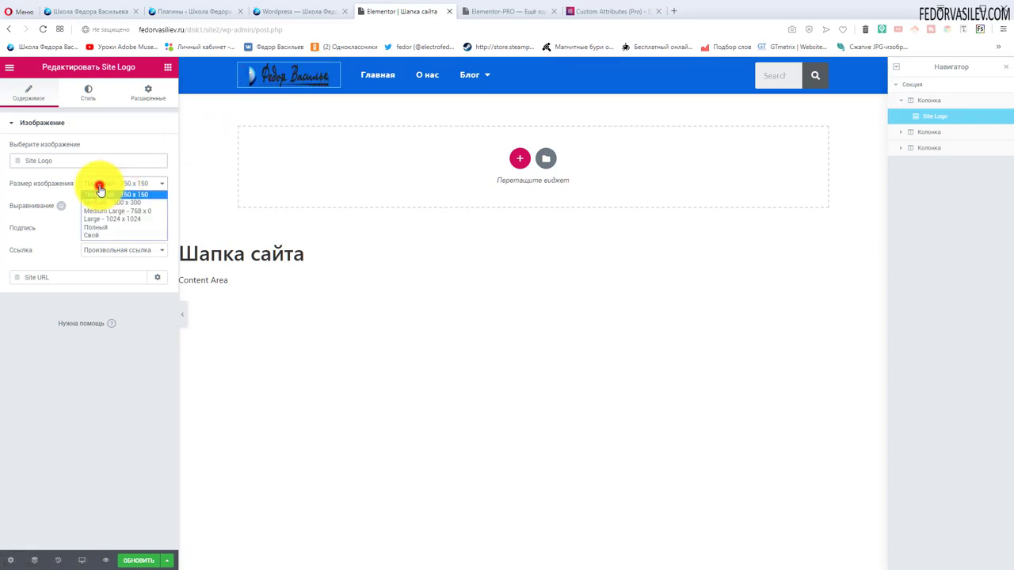
left_click(100, 211)
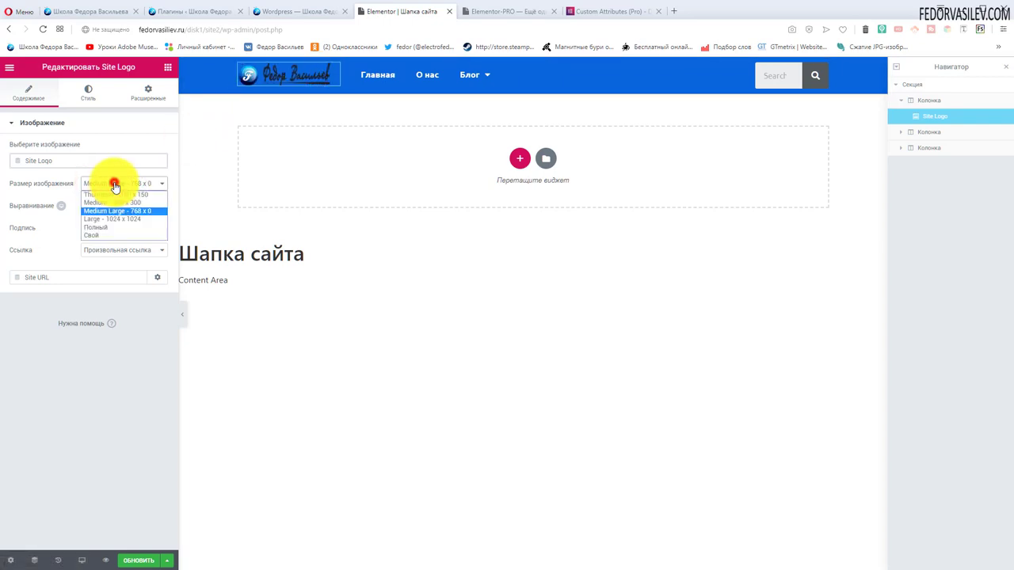
left_click(97, 236)
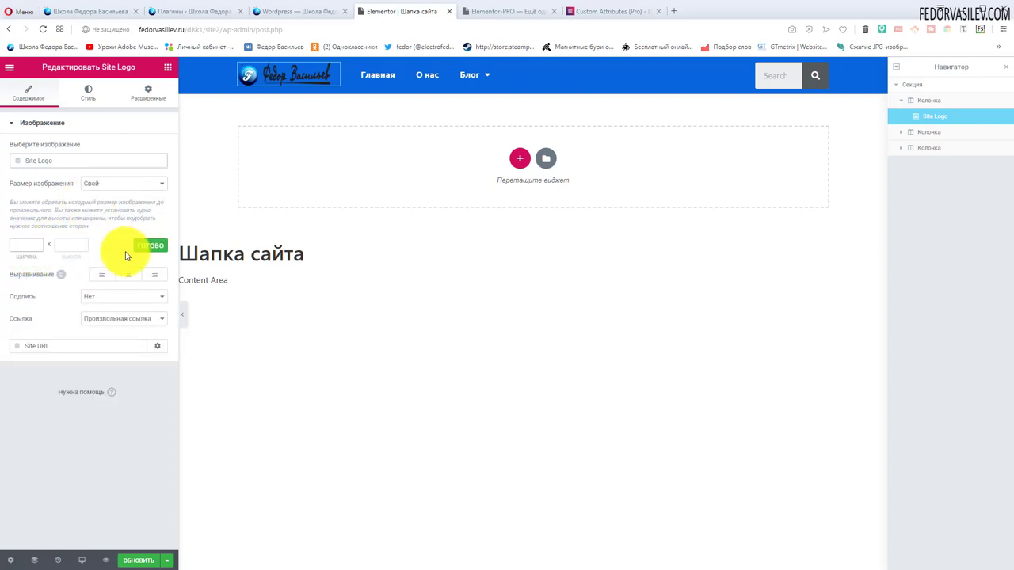
left_click(109, 185)
left_click(96, 227)
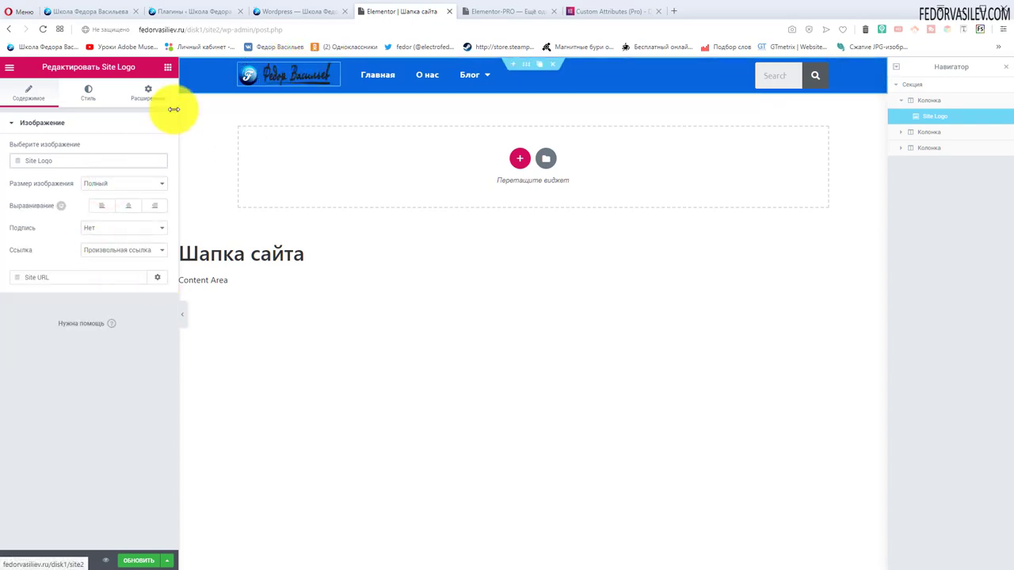
- Try the logo's link set to Нет with a look at the live home page, and undo the link change
left_click(95, 251)
left_click(100, 261)
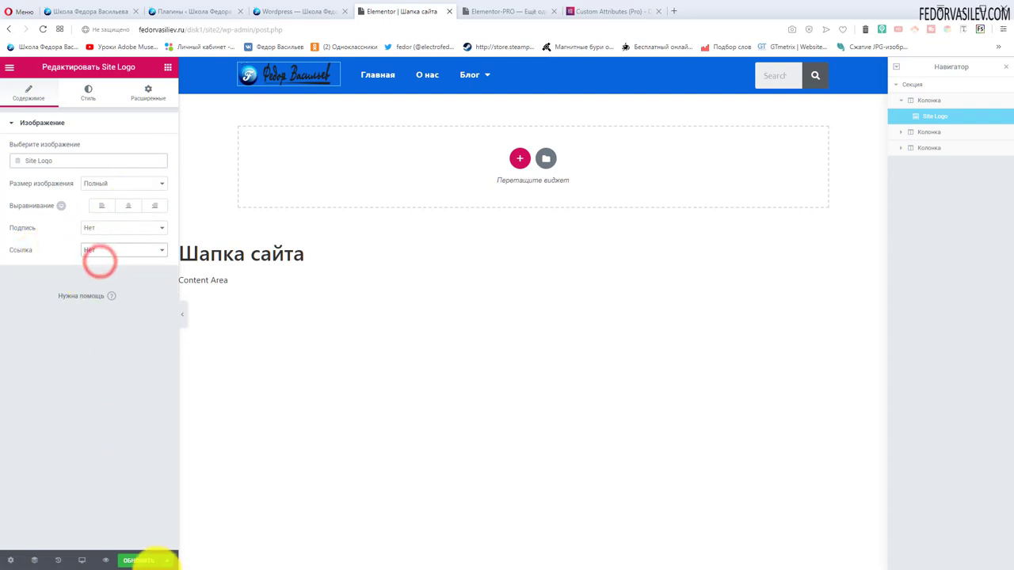
left_click(507, 11)
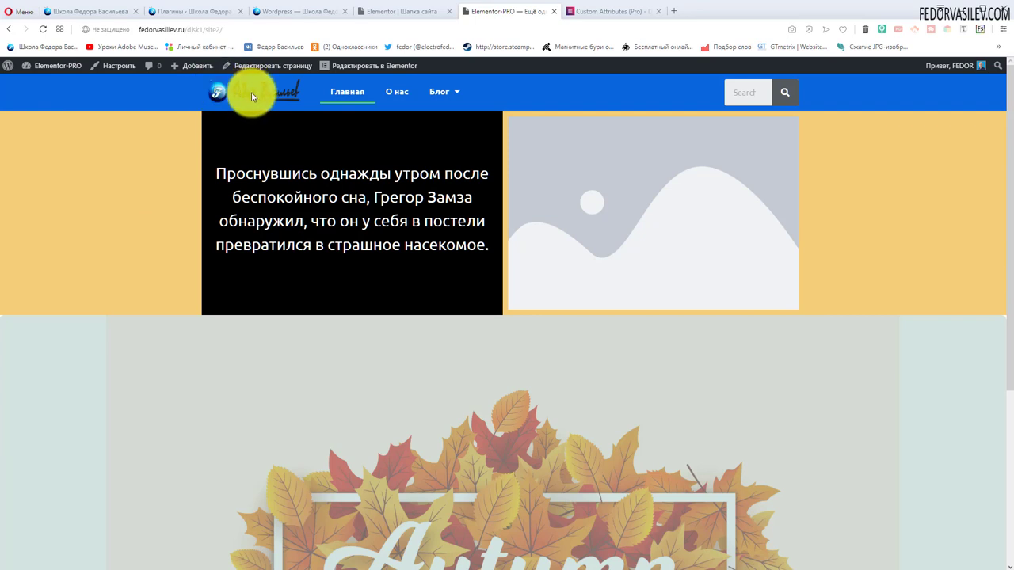
left_click(402, 15)
key("ctrl+z")
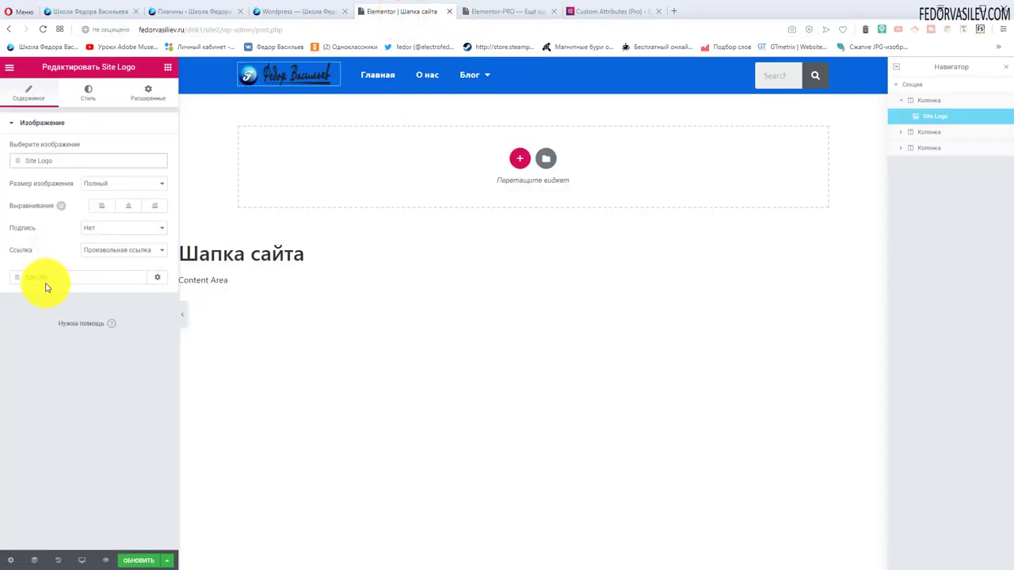
- Update the header template and test the logo's link on the live home page
left_click(143, 560)
key("ctrl+Tab")
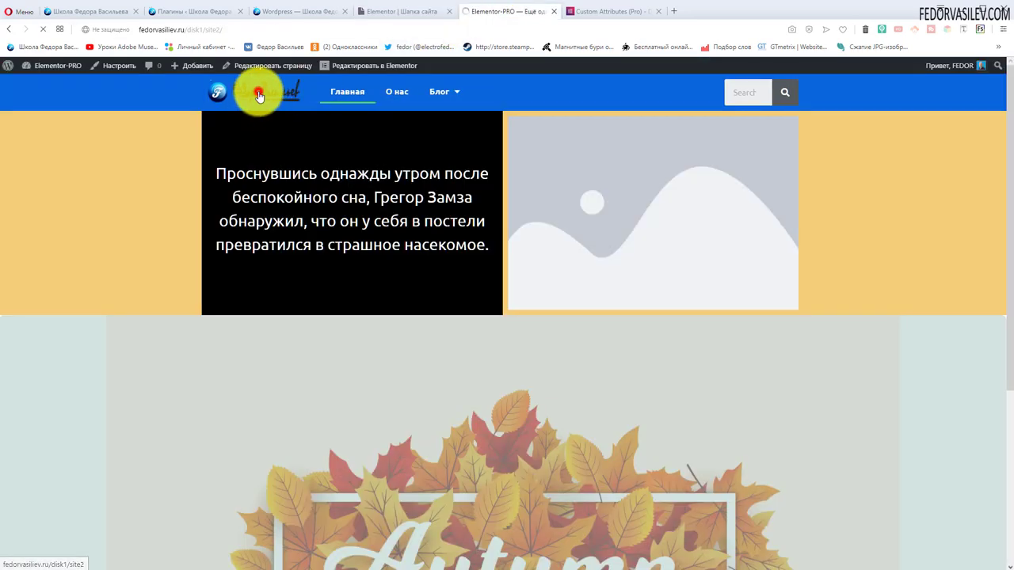
left_click(396, 11)
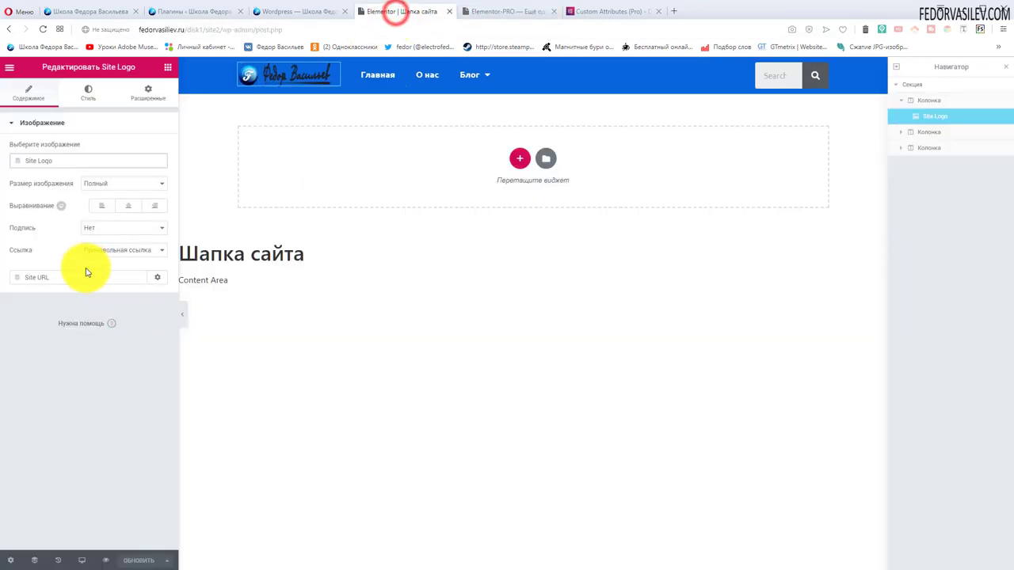
- Give the Site Logo a hover-state CSS filter with Цветовой тон set to 282
left_click(88, 92)
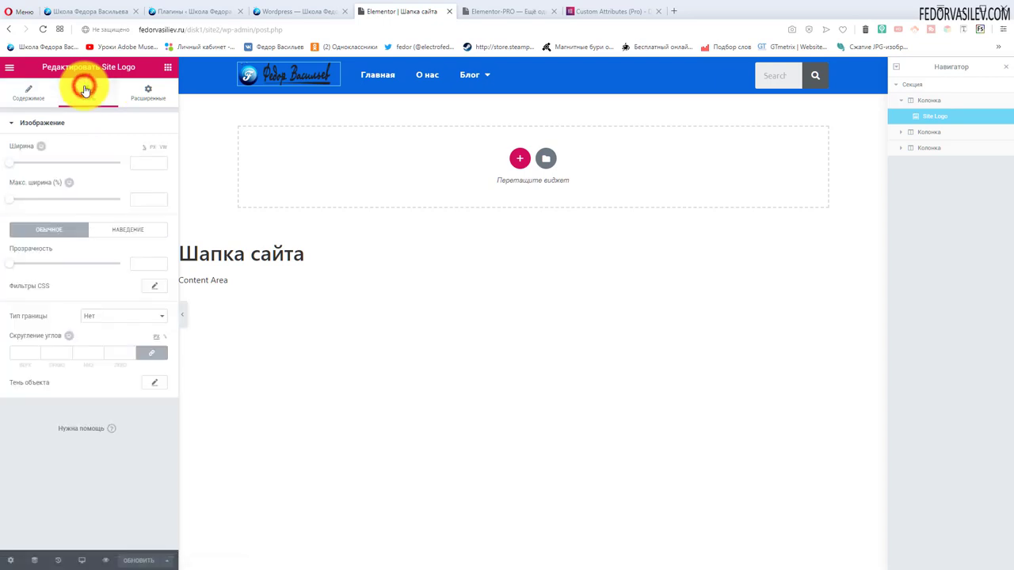
left_click_drag(13, 167, 45, 244)
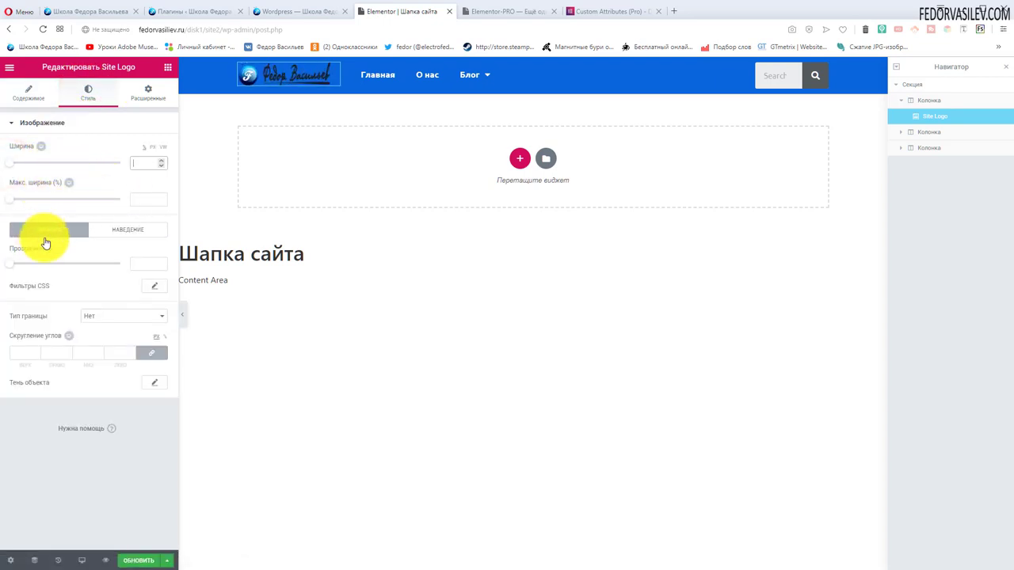
left_click(106, 230)
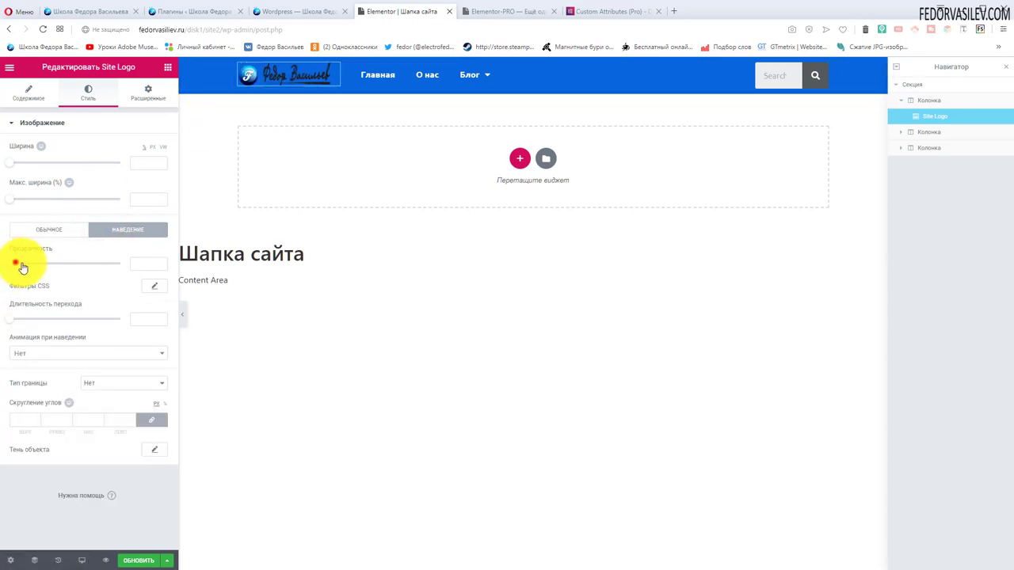
left_click(152, 286)
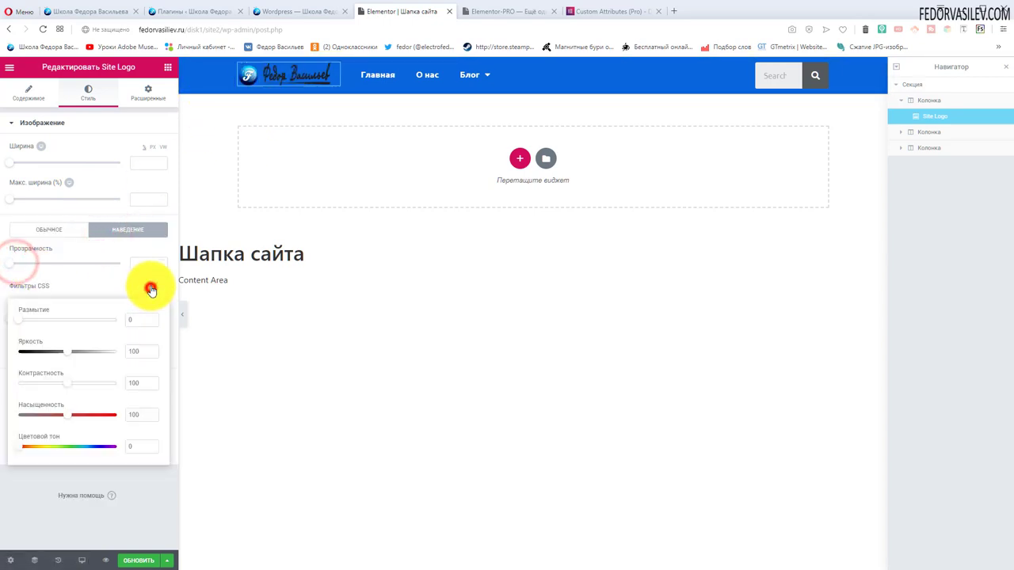
left_click(66, 447)
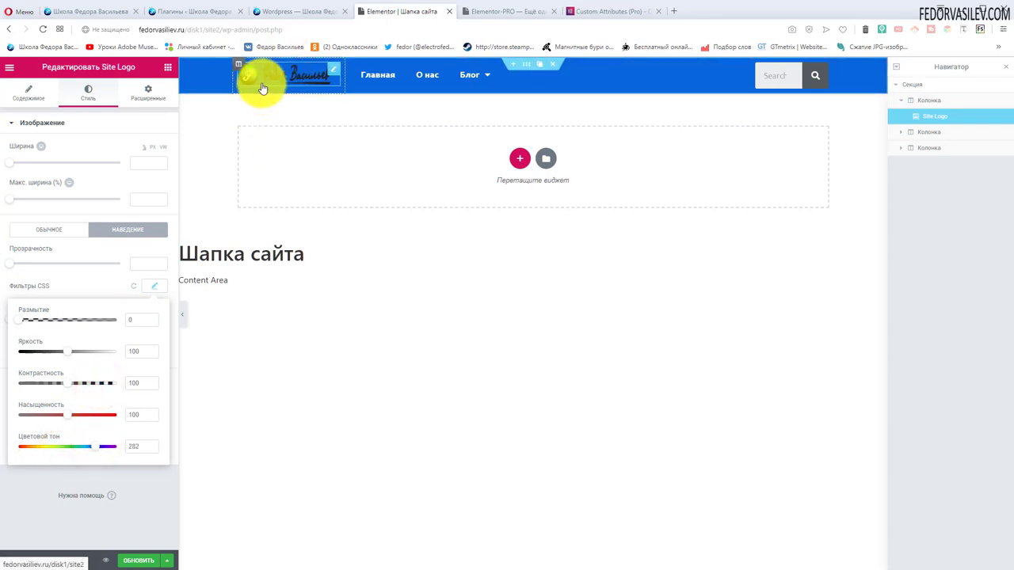
left_click(78, 209)
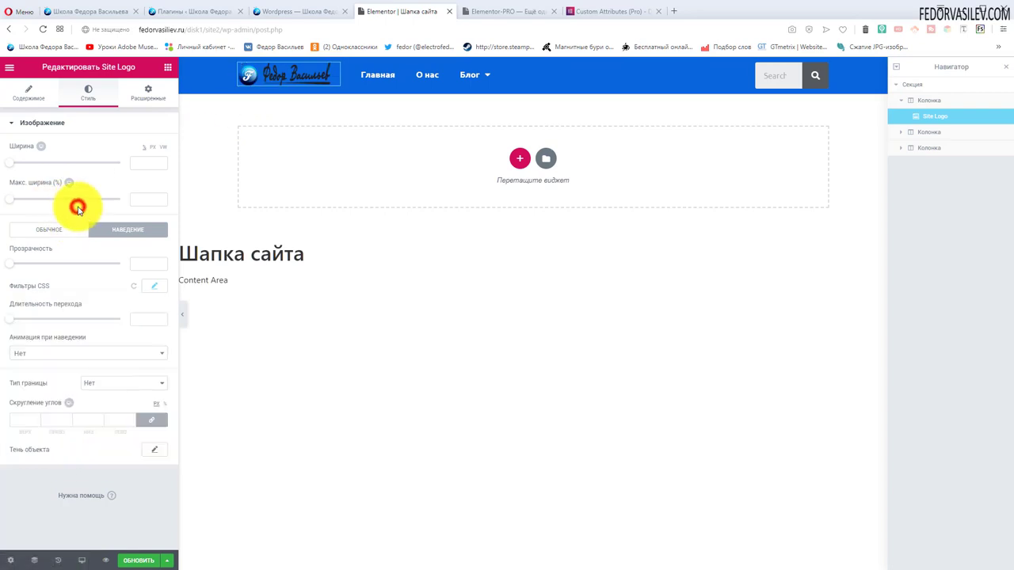
- Review the Site Logo widget's advanced settings, including its motion effects
left_click(150, 92)
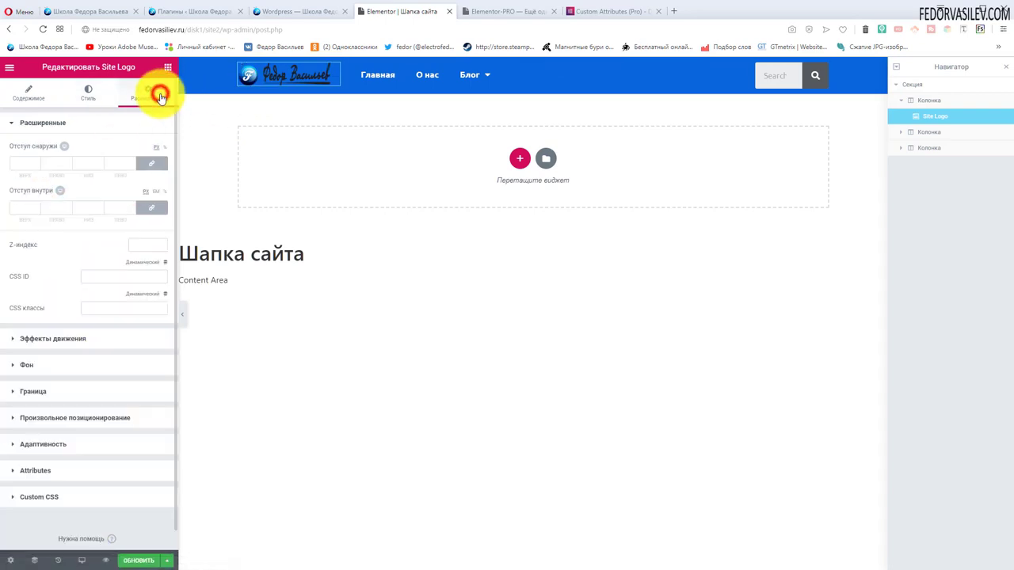
left_click(61, 347)
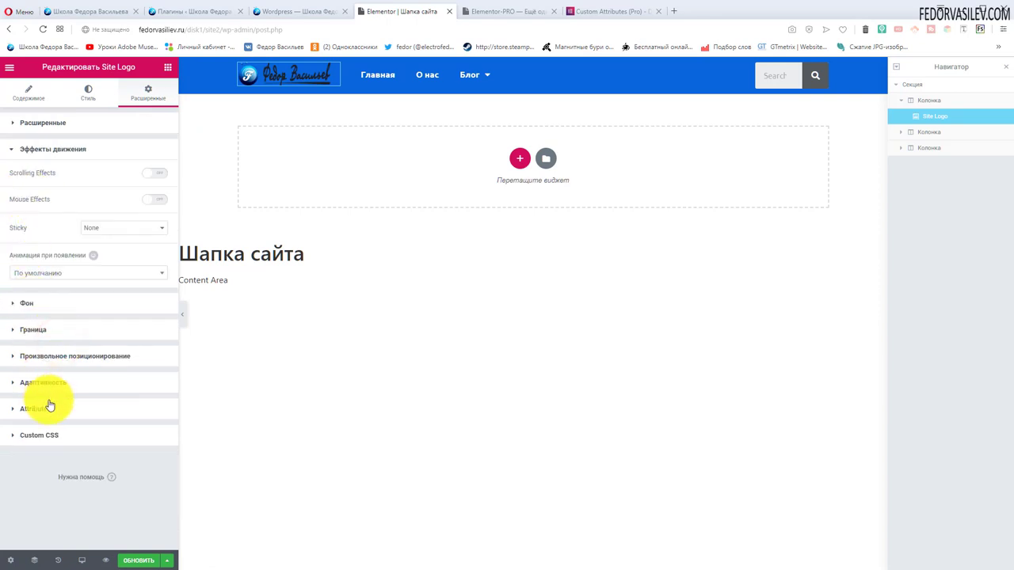
left_click(22, 125)
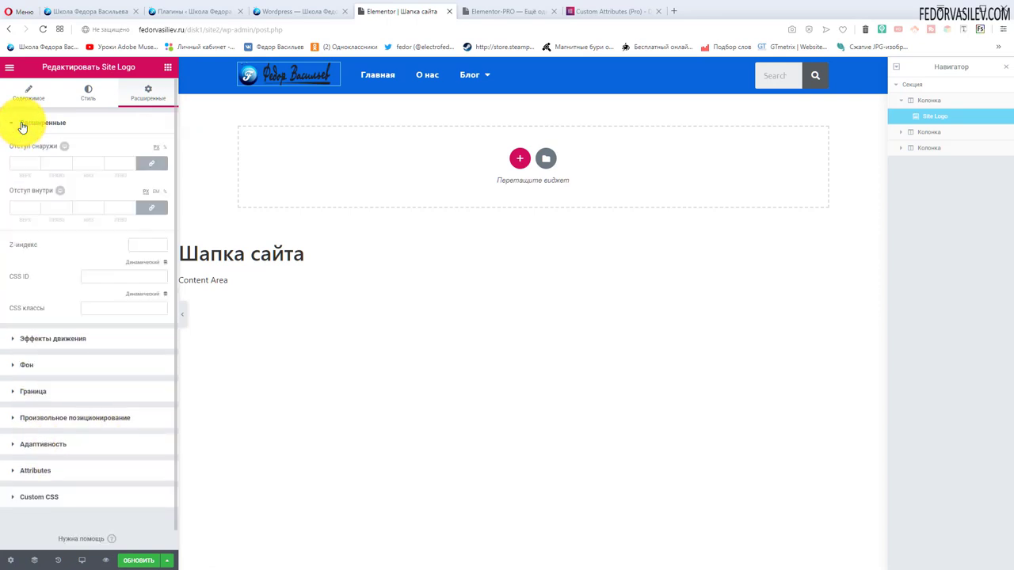
- Open the header's Nav Menu widget for editing and check which menus it offers, keeping Menu 1
mouse_move(468, 80)
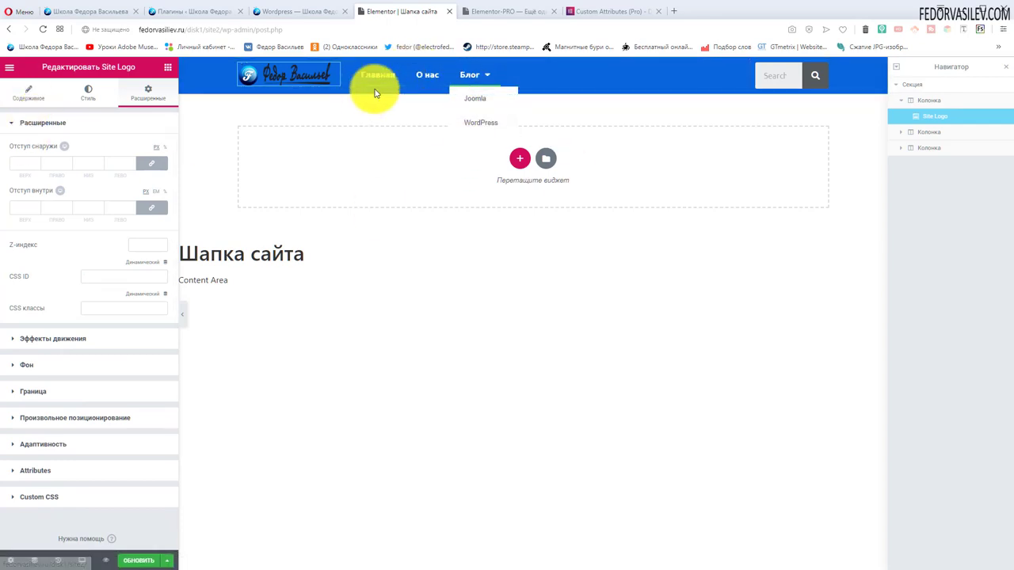
left_click(740, 73)
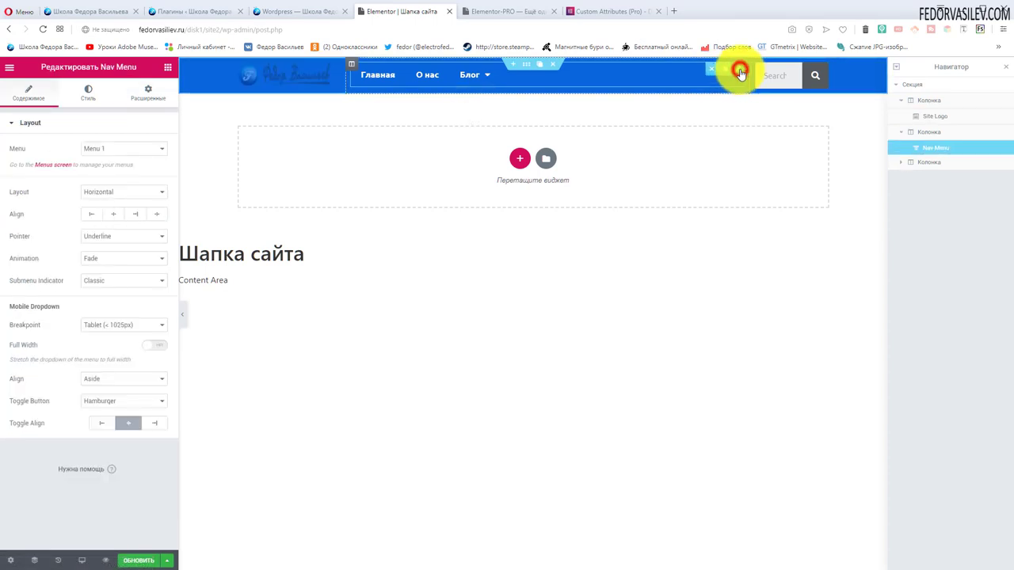
left_click(109, 156)
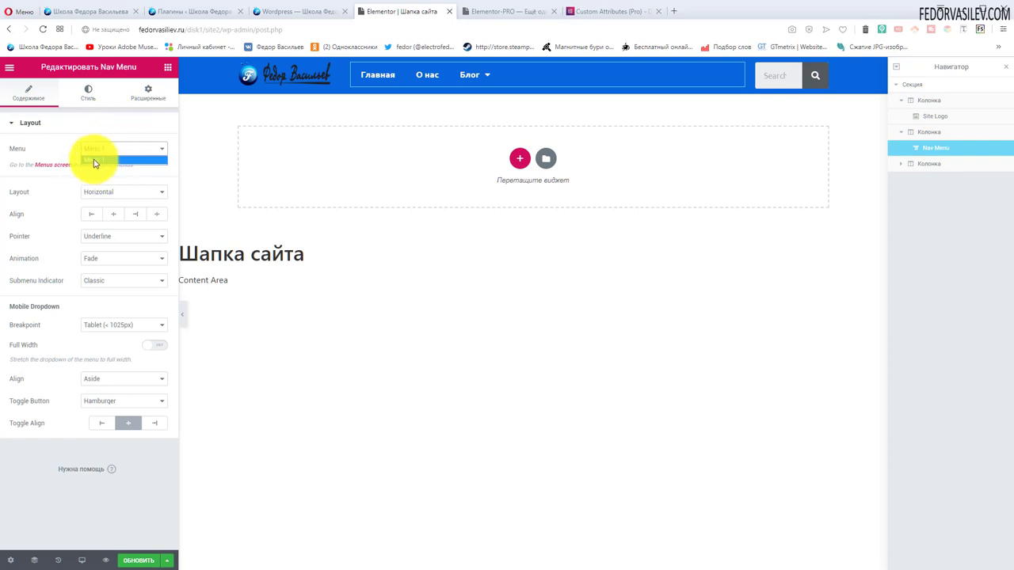
left_click(50, 140)
- Try the Vertical and Dropdown layouts for the Nav Menu, expand the dropdown, and restore the Horizontal layout
left_click(130, 194)
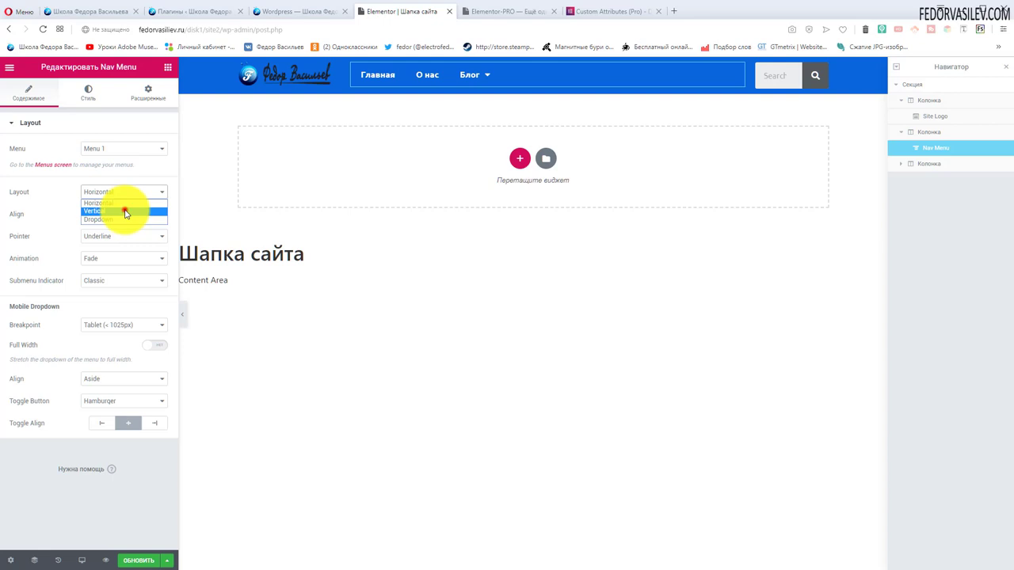
left_click(125, 211)
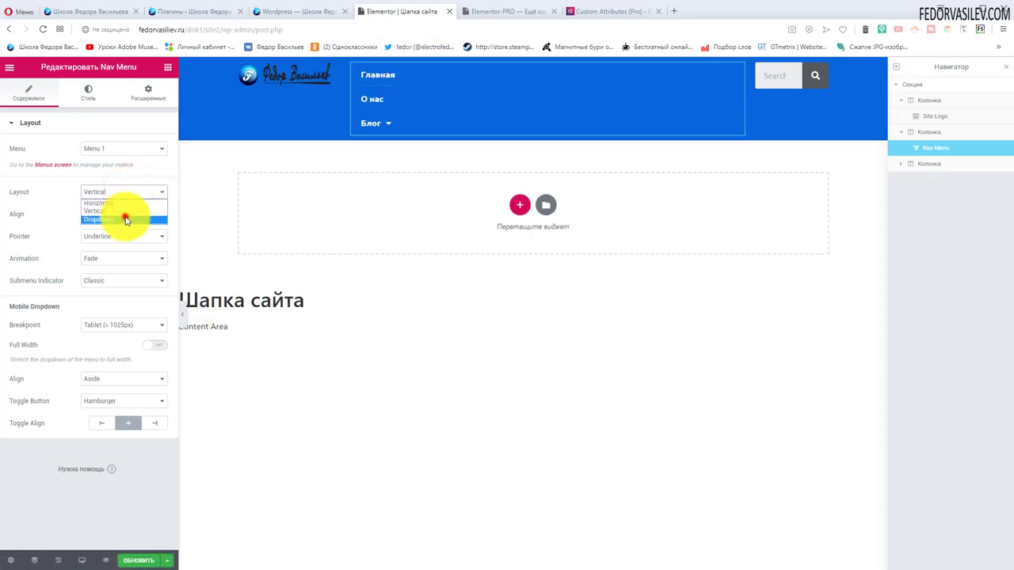
left_click(125, 219)
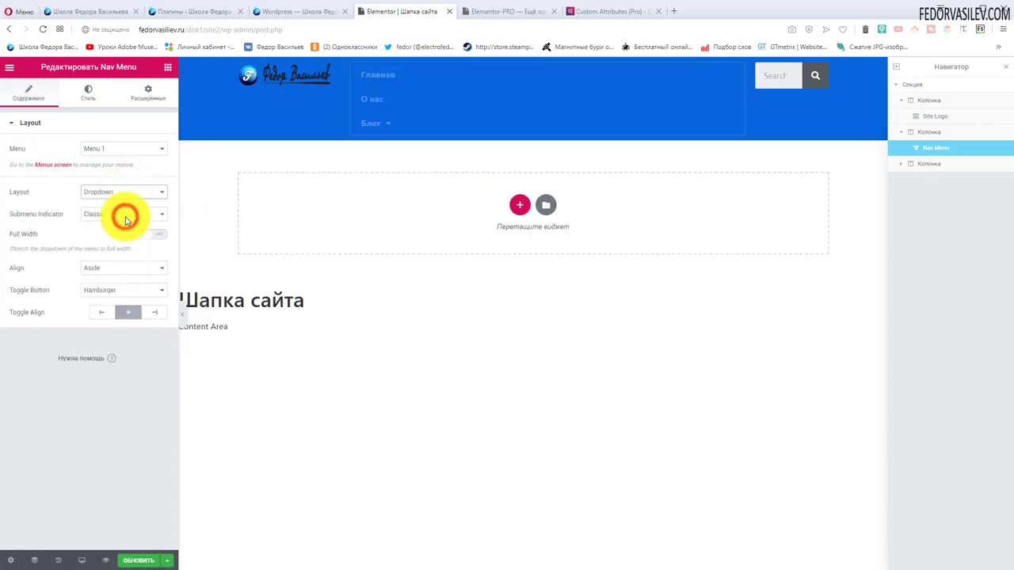
left_click(543, 76)
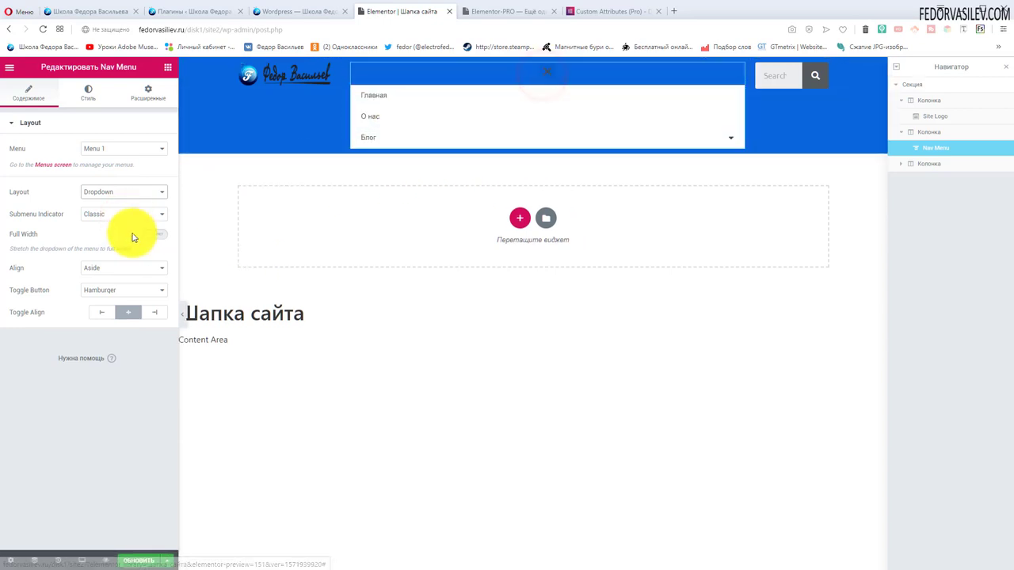
left_click(100, 193)
left_click(100, 203)
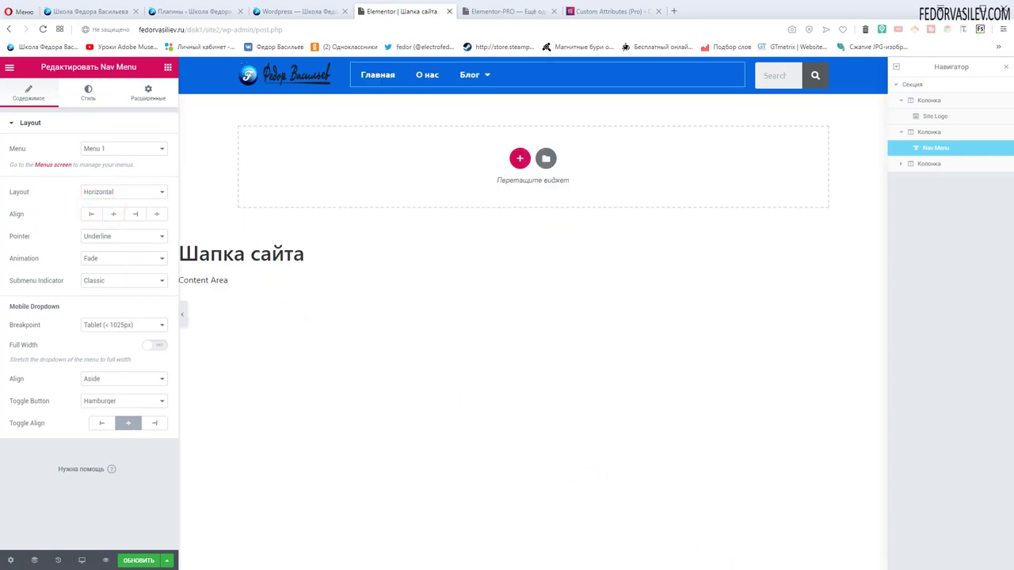
- Centre-align the Nav Menu items and set their pointer to Background after trying Overline, Double Line and Framed
left_click(113, 214)
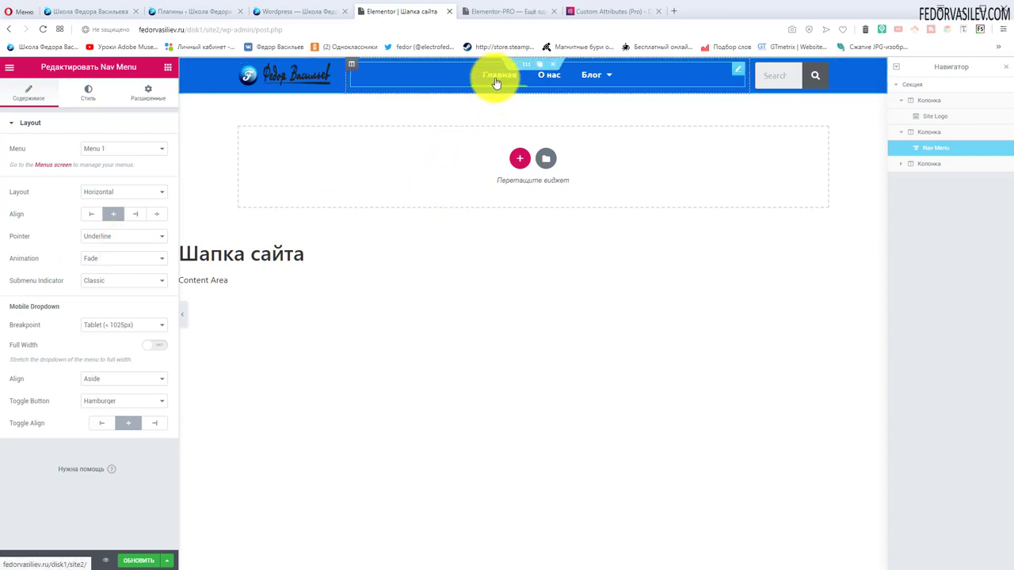
left_click(139, 237)
left_click(119, 264)
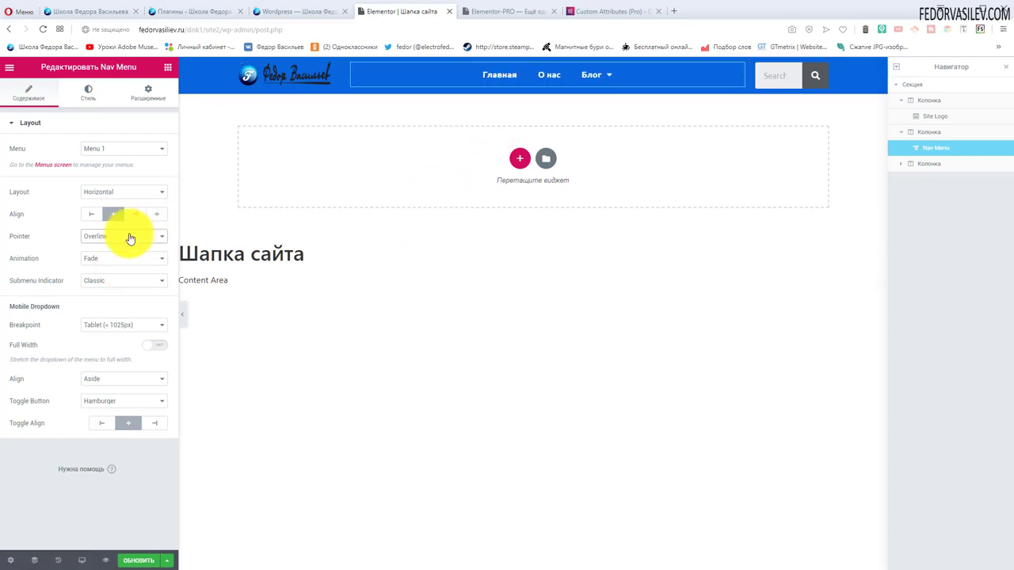
left_click(115, 272)
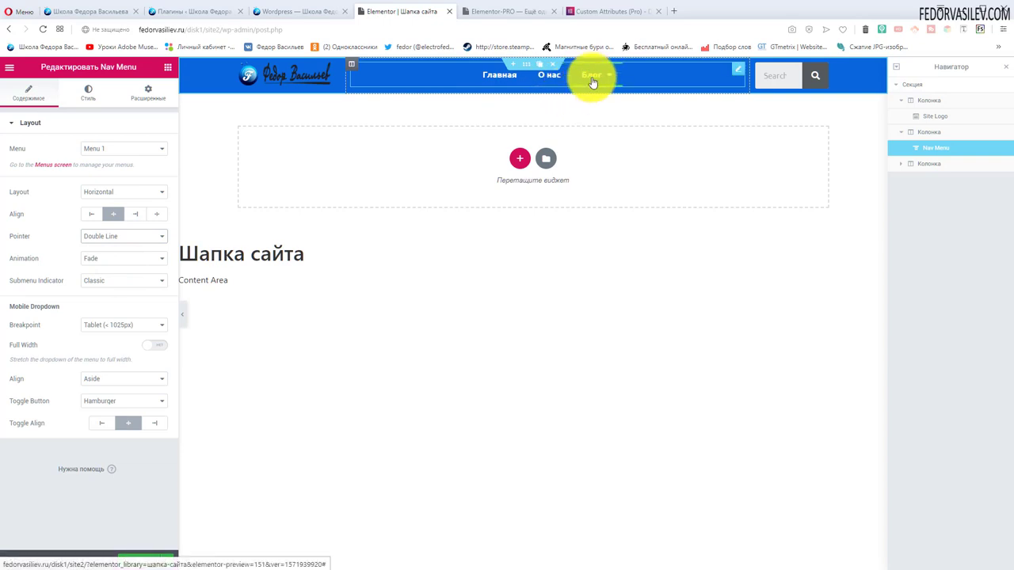
left_click(94, 236)
left_click(107, 280)
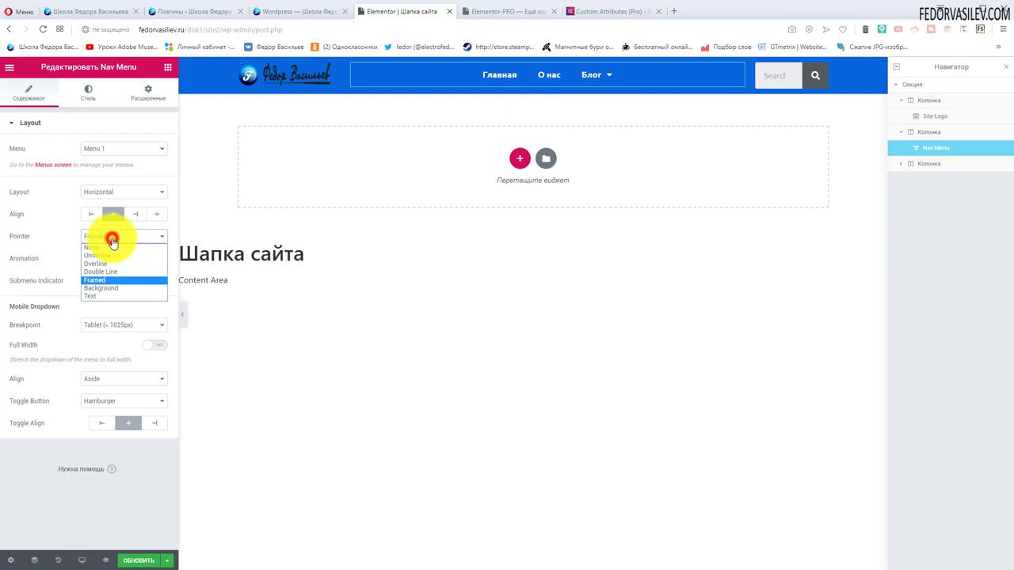
left_click(113, 288)
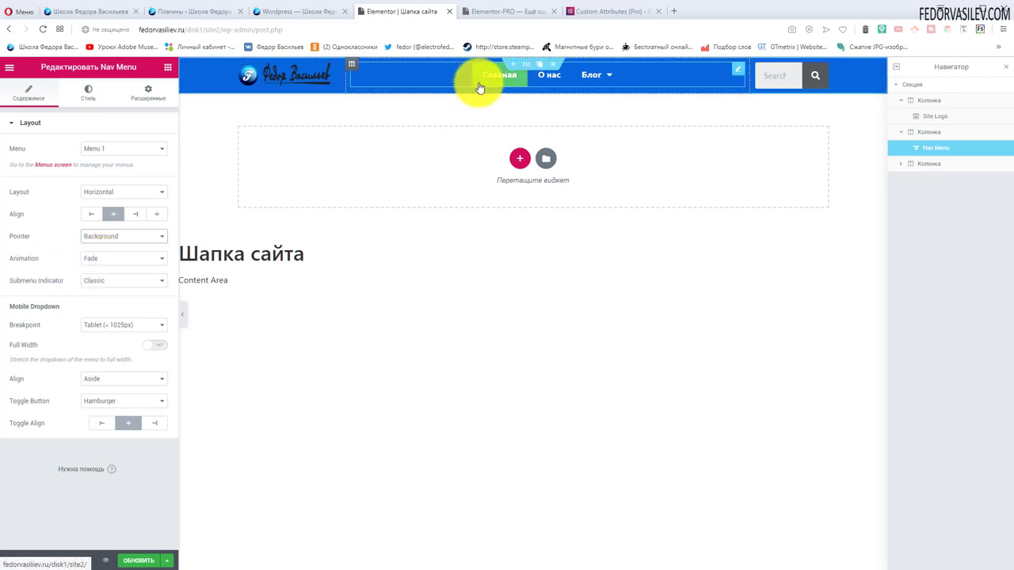
- Set the Nav Menu pointer animation to Shutter Out Horizontal after trying Grow, Sweep Right and Shutter Out Vertical
left_click(115, 262)
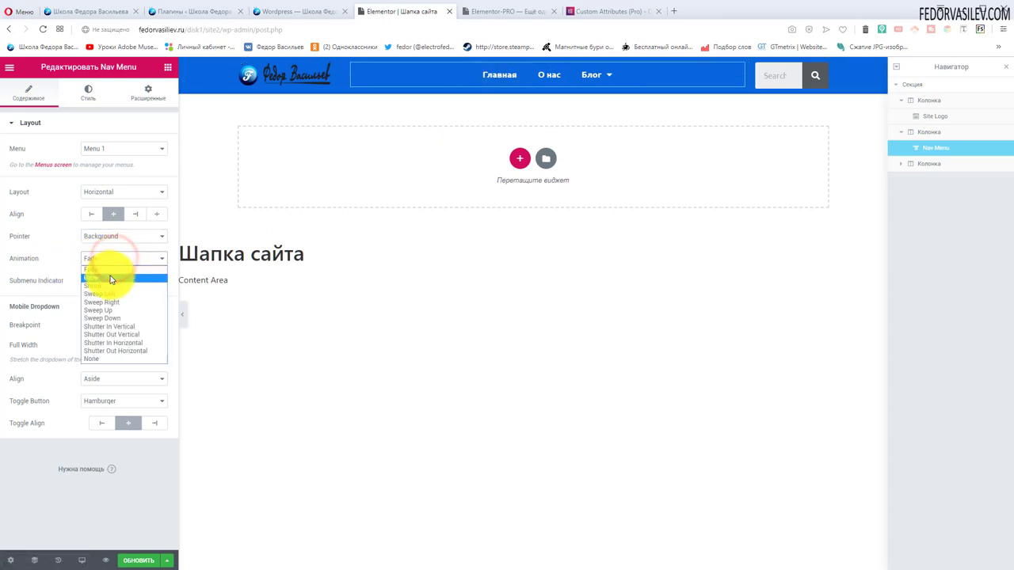
left_click(111, 279)
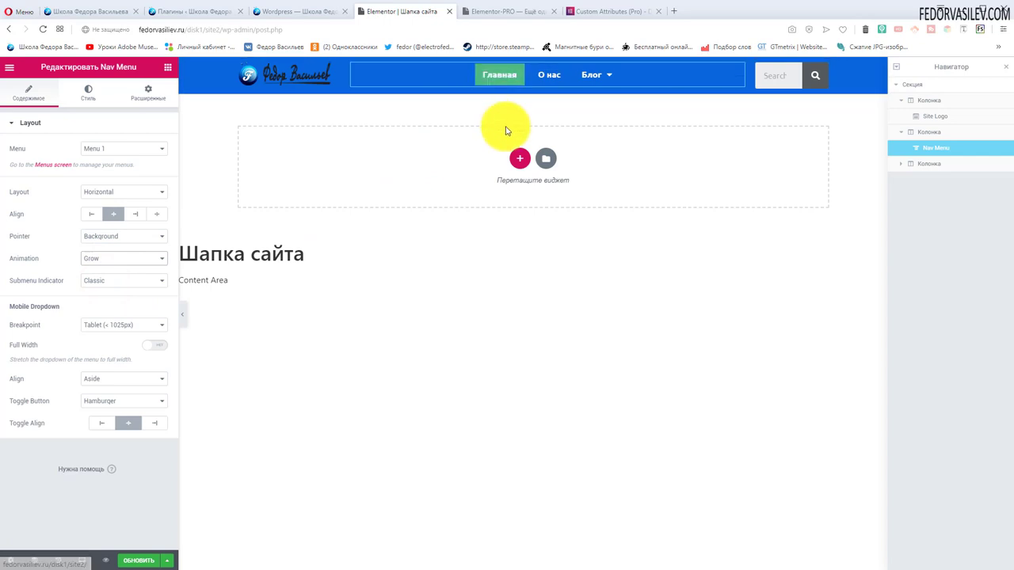
mouse_move(588, 86)
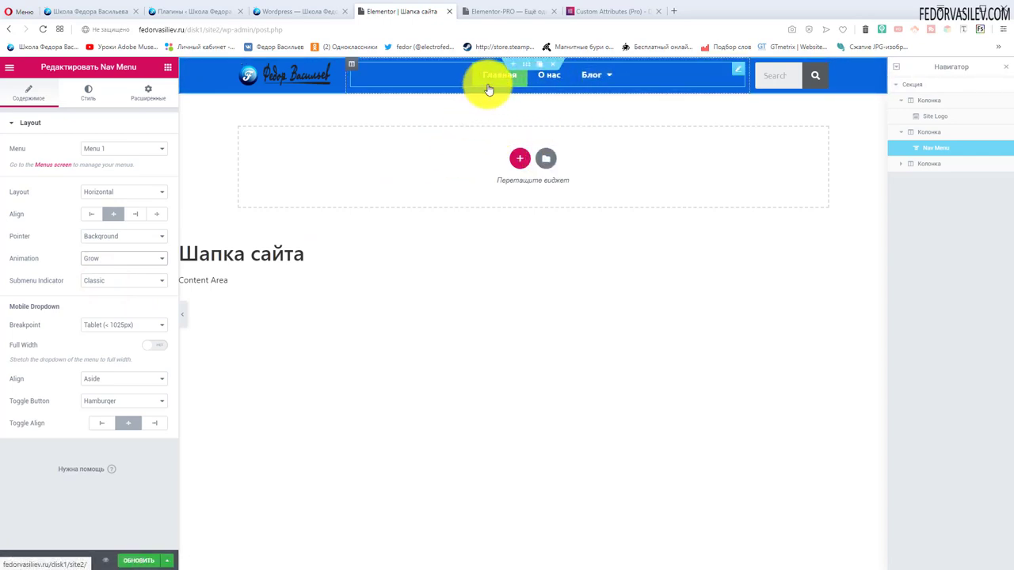
left_click(115, 264)
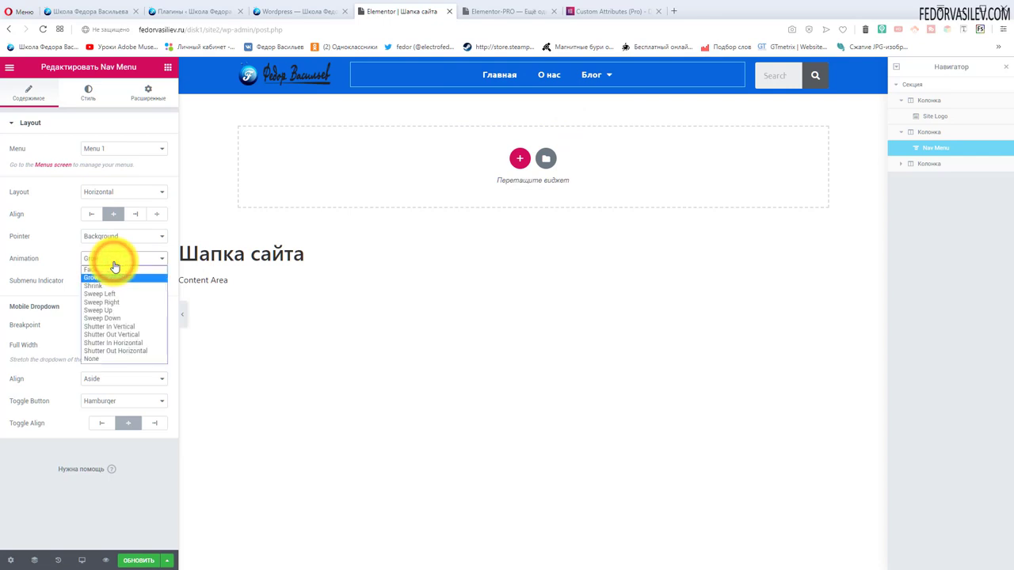
left_click(101, 302)
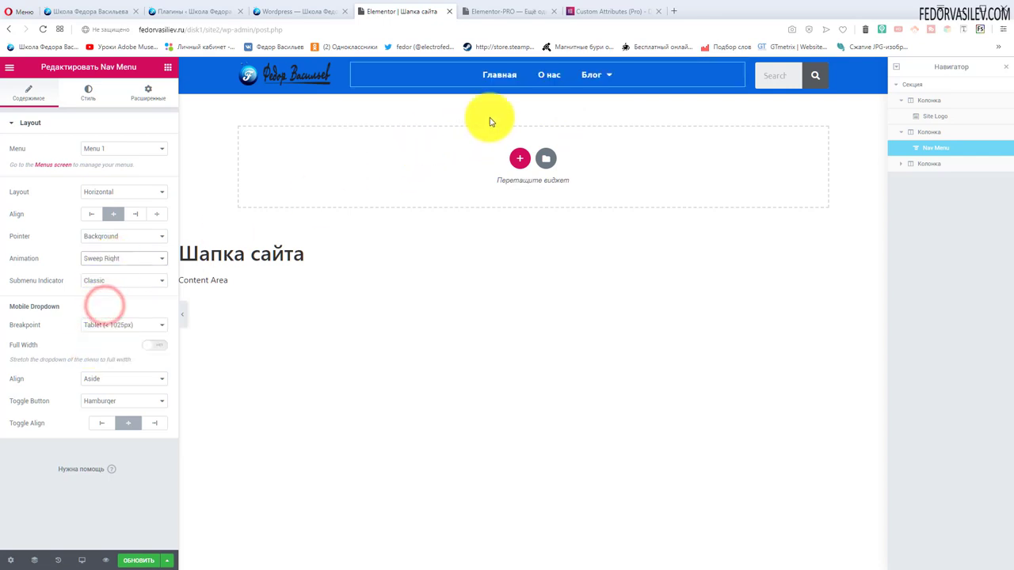
left_click(93, 258)
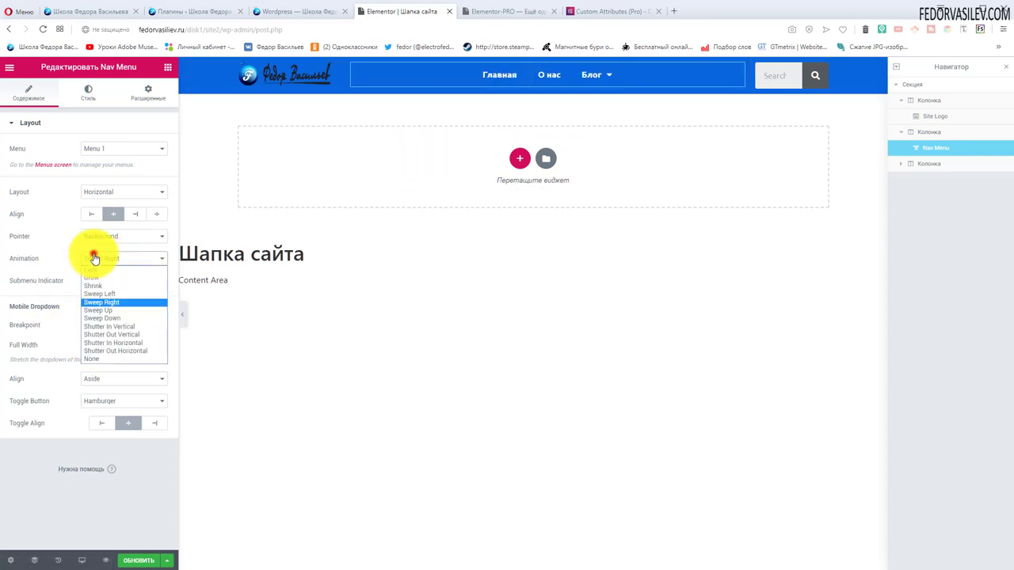
left_click(111, 335)
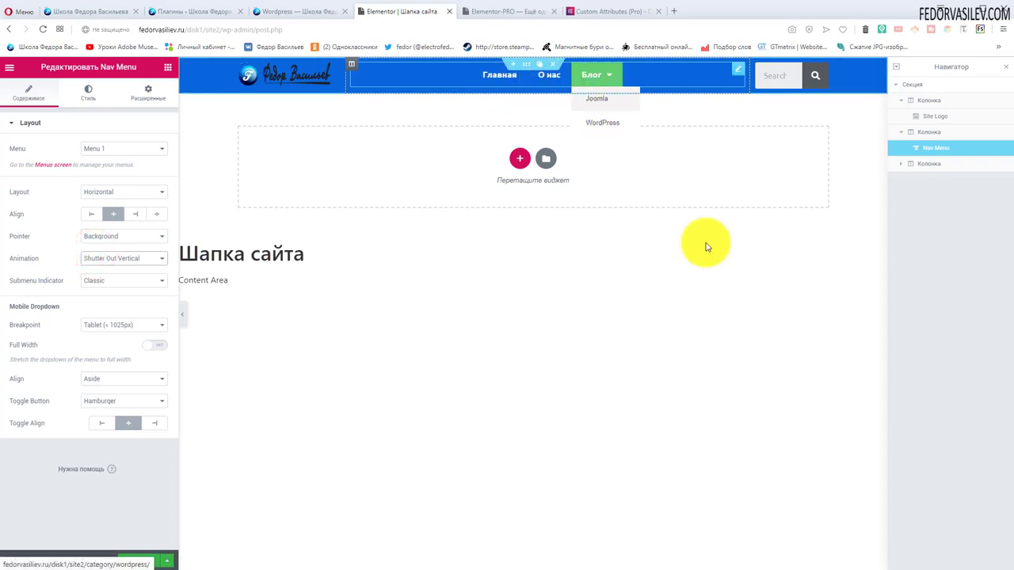
left_click(93, 259)
left_click(107, 351)
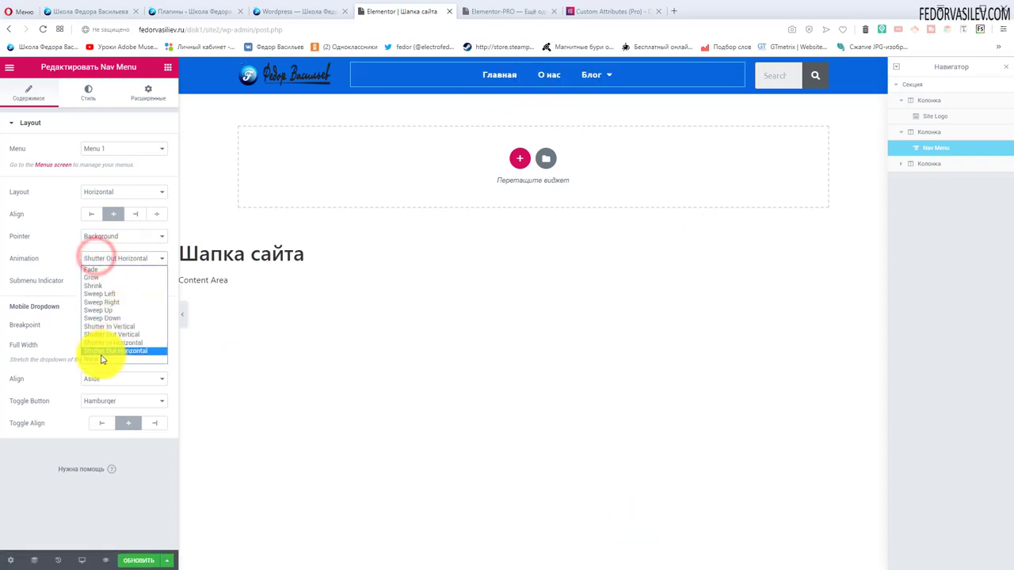
left_click(45, 260)
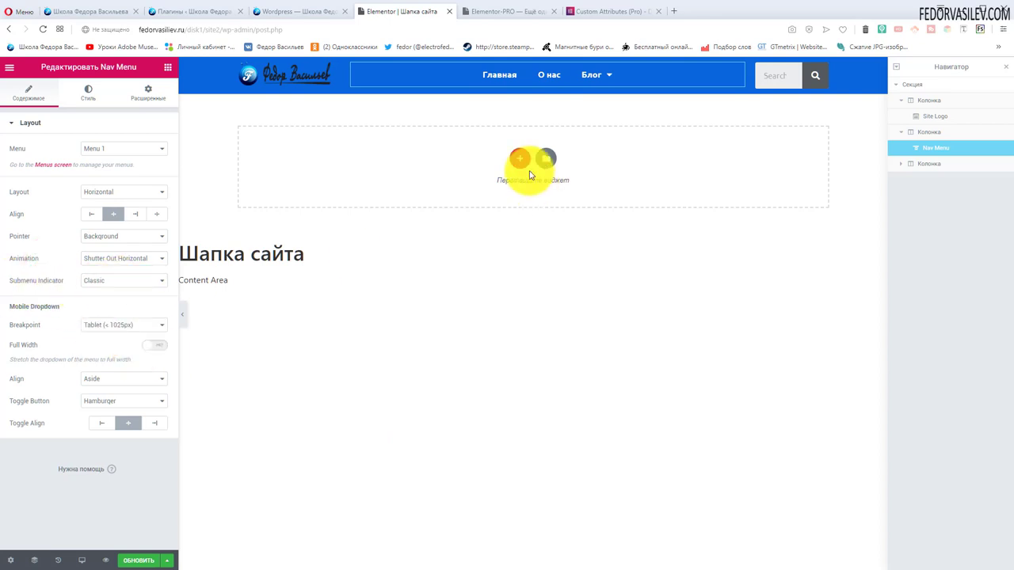
- Try the Chevron submenu indicator on the Nav Menu's Блог item and set the indicator to Plus
mouse_move(584, 85)
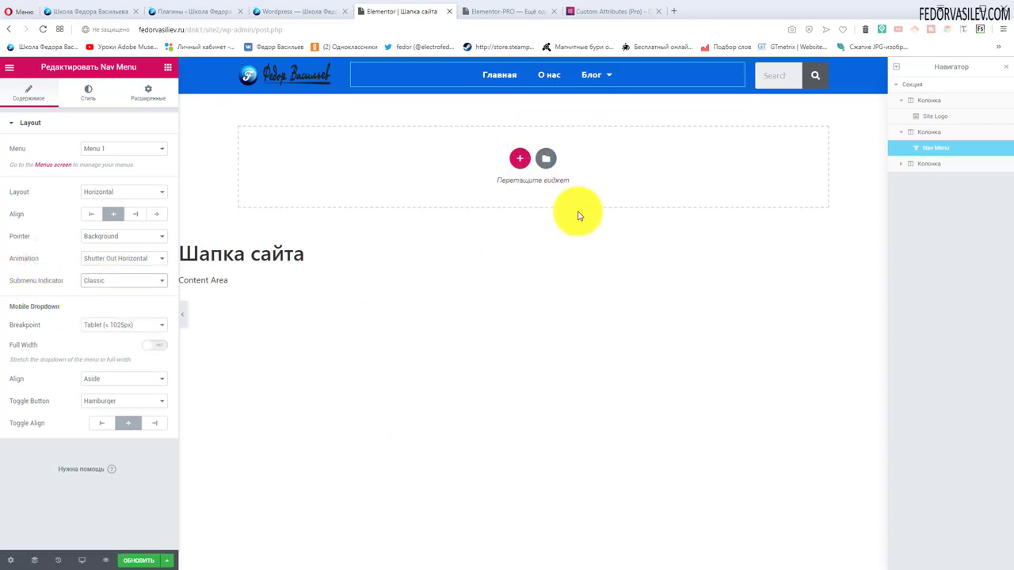
left_click(109, 310)
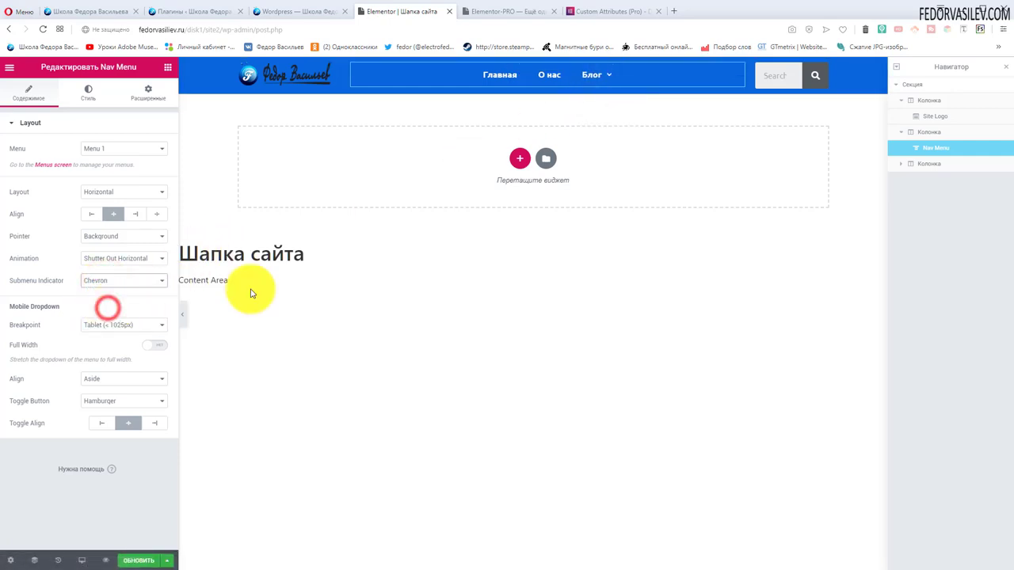
mouse_move(608, 78)
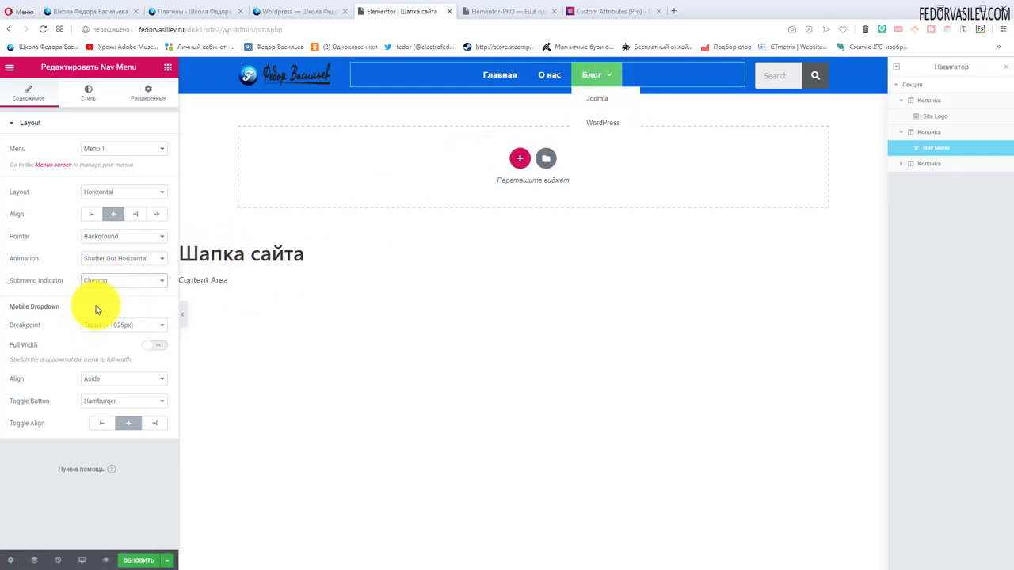
left_click(98, 280)
left_click(92, 280)
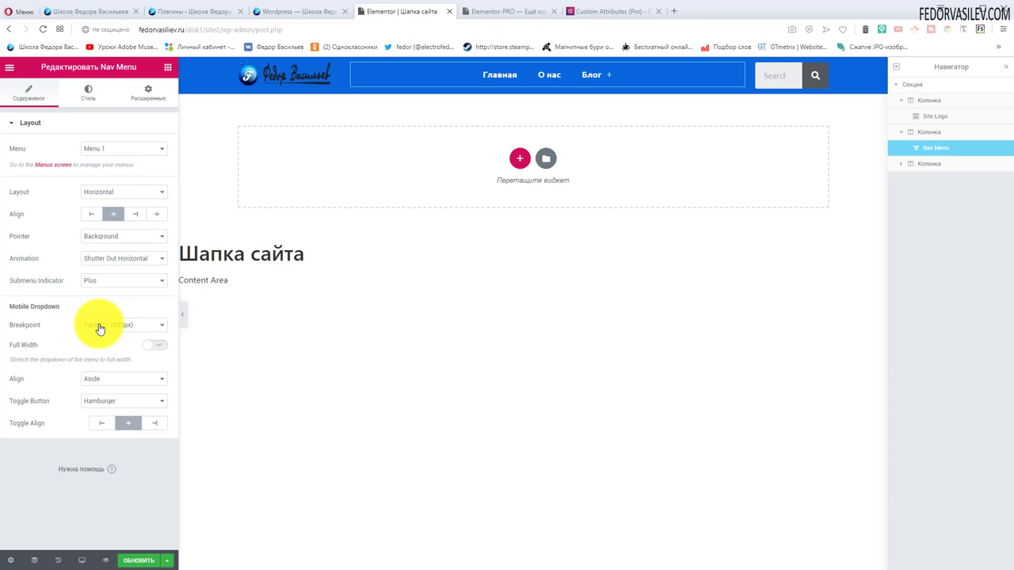
- Preview the header at tablet size, expand its hamburger menu, and return to the desktop view
left_click(78, 555)
left_click(63, 513)
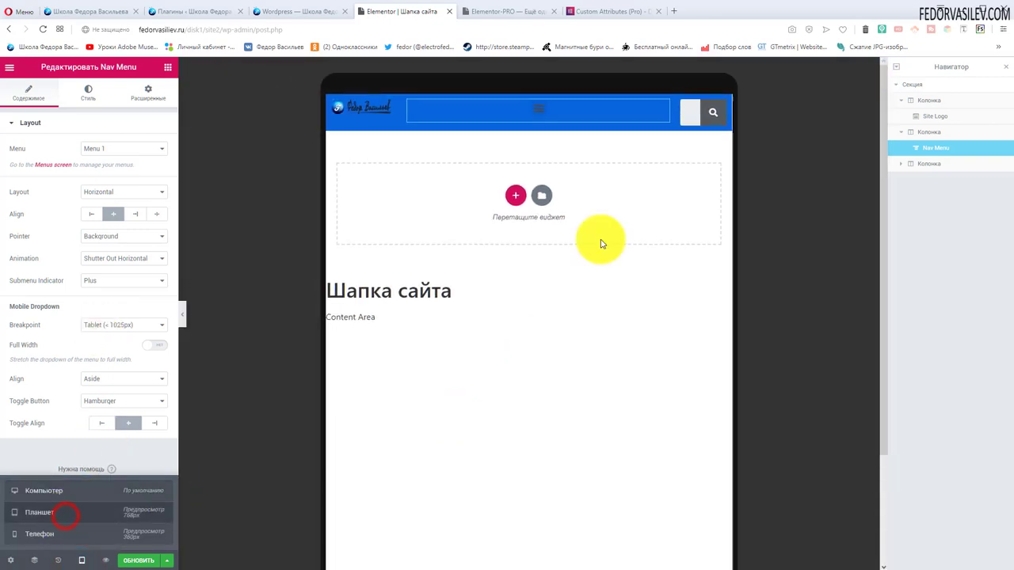
left_click(543, 117)
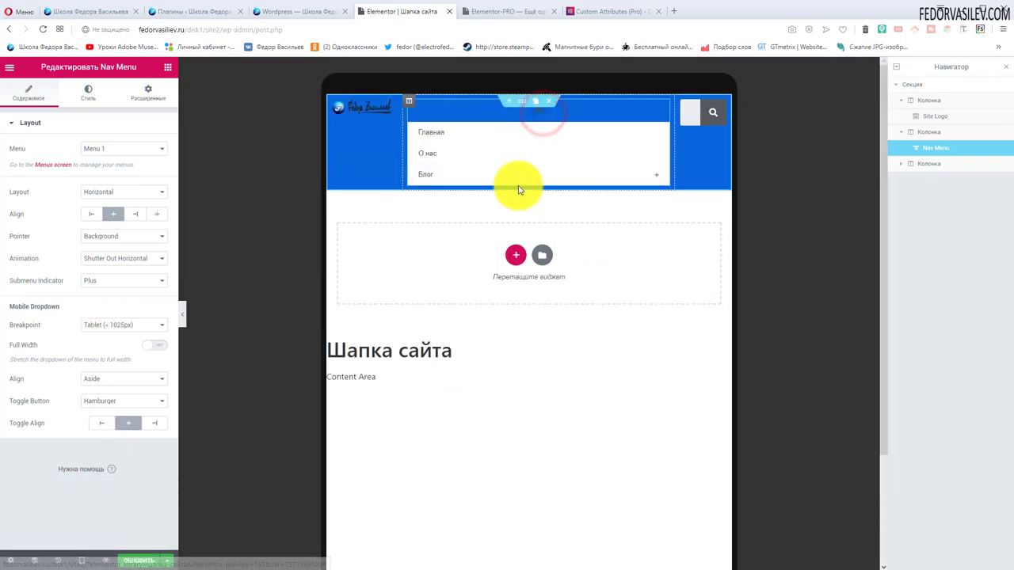
left_click(84, 563)
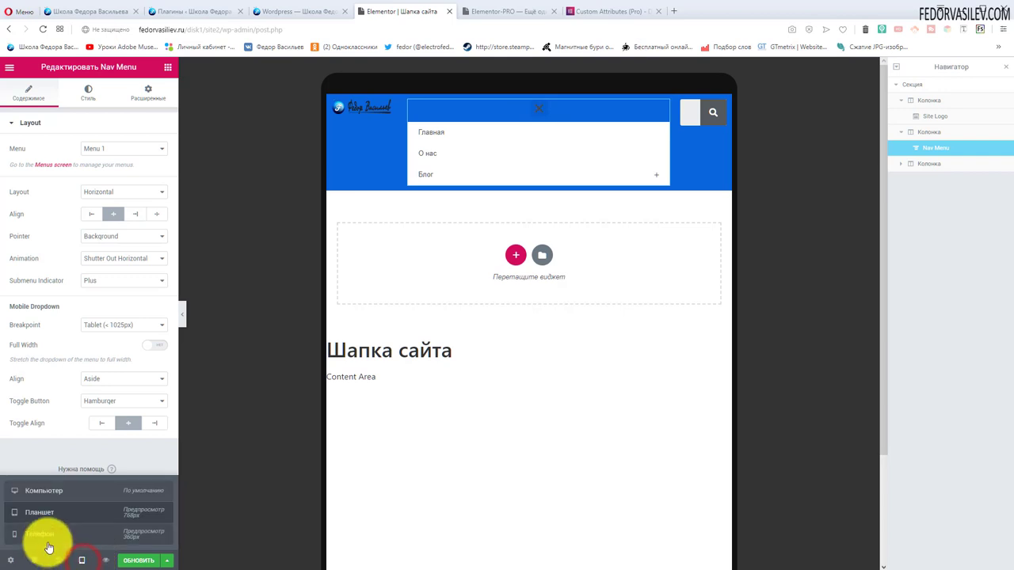
left_click(31, 491)
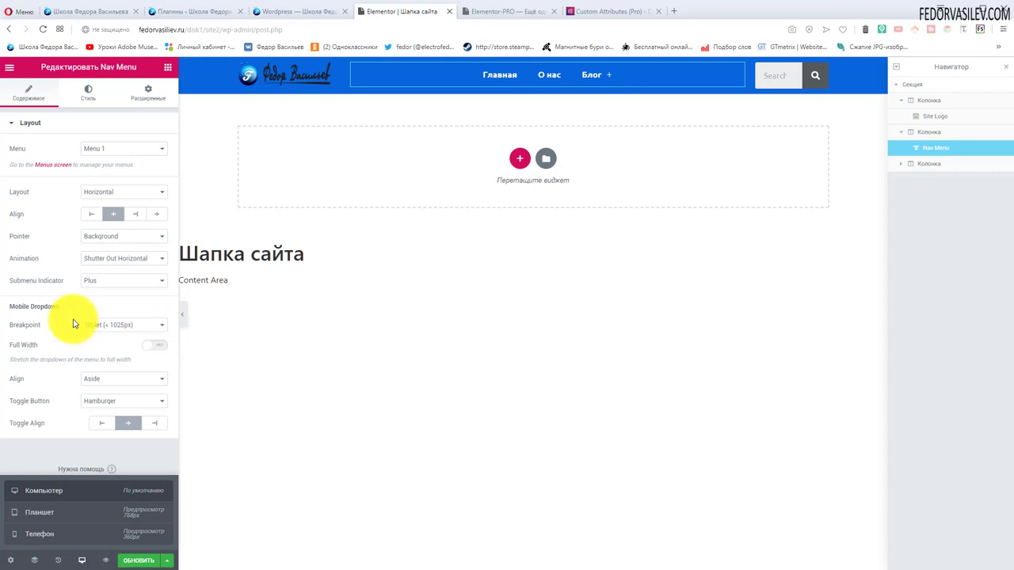
- Try other breakpoints for the Nav Menu's mobile dropdown, including None, and restore Tablet (< 1025px)
left_click(104, 328)
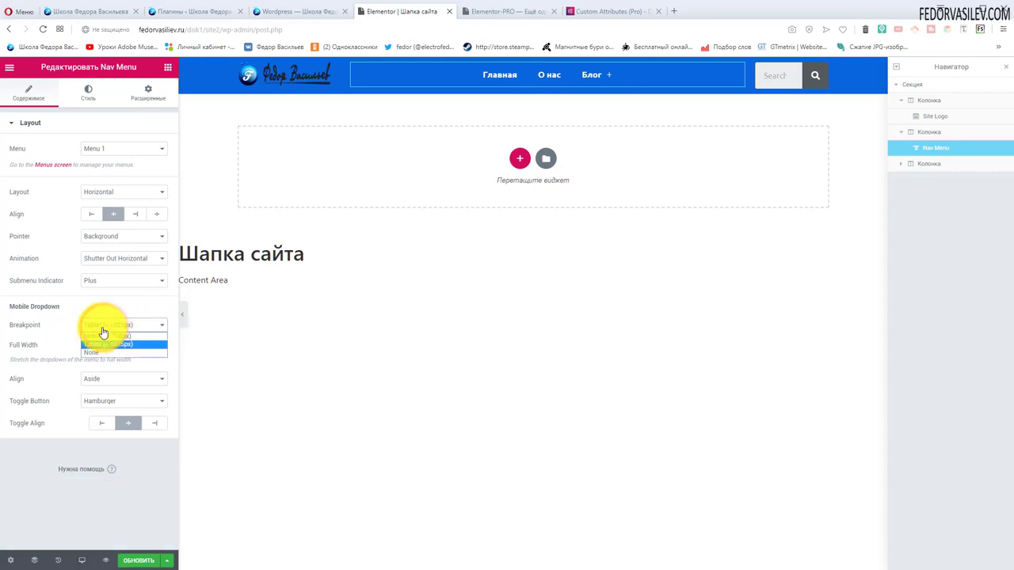
left_click(103, 336)
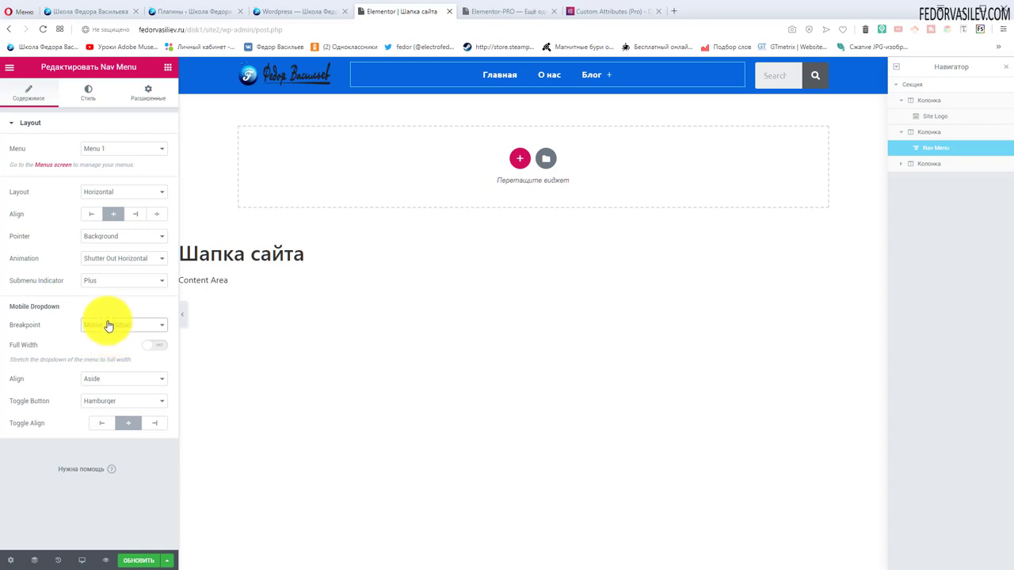
left_click(95, 352)
left_click(106, 343)
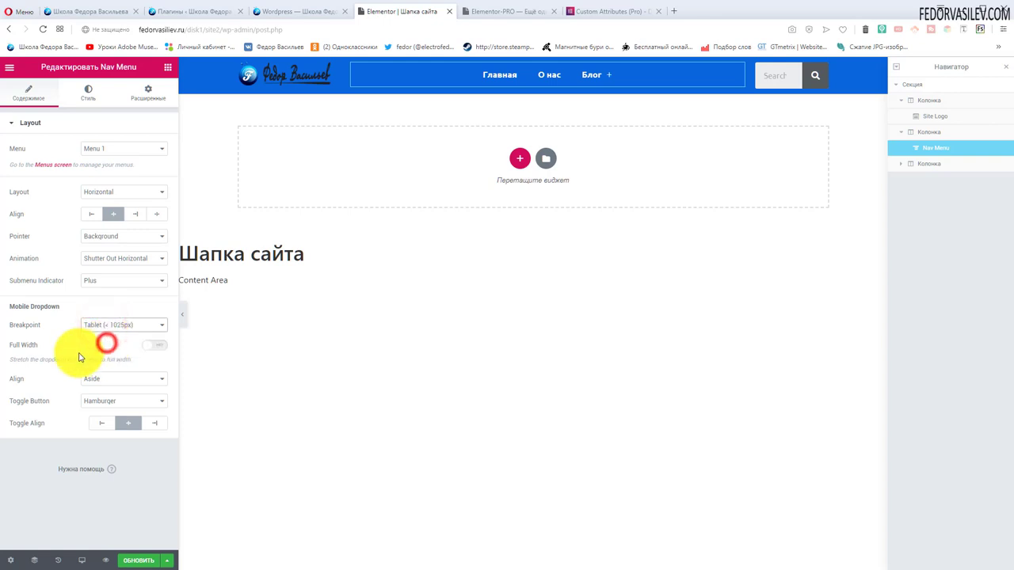
- Turn on Full Width for the Nav Menu's mobile dropdown, checking the option's description and toggling it for comparison
left_click(162, 352)
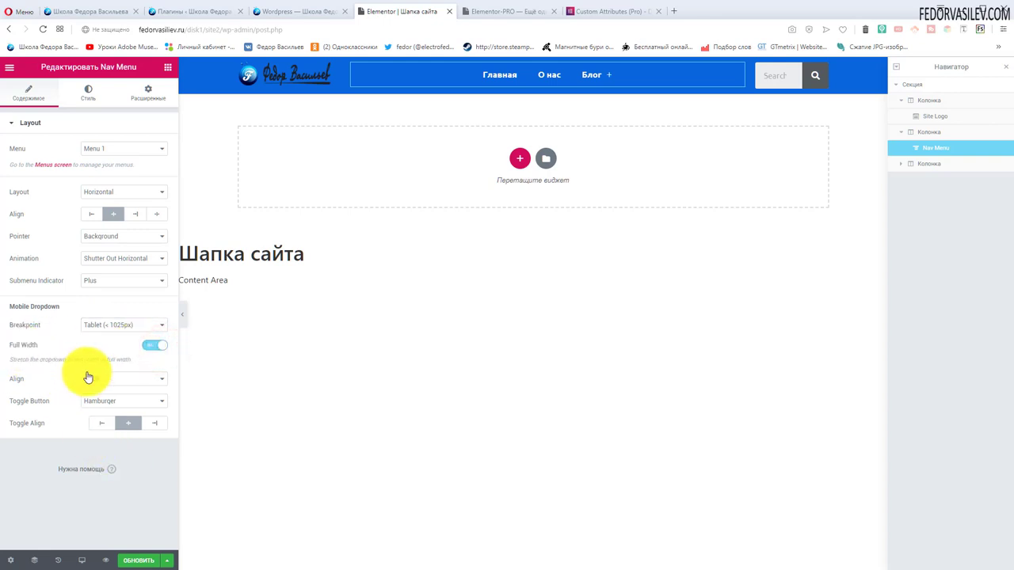
left_click_drag(140, 362, 15, 368)
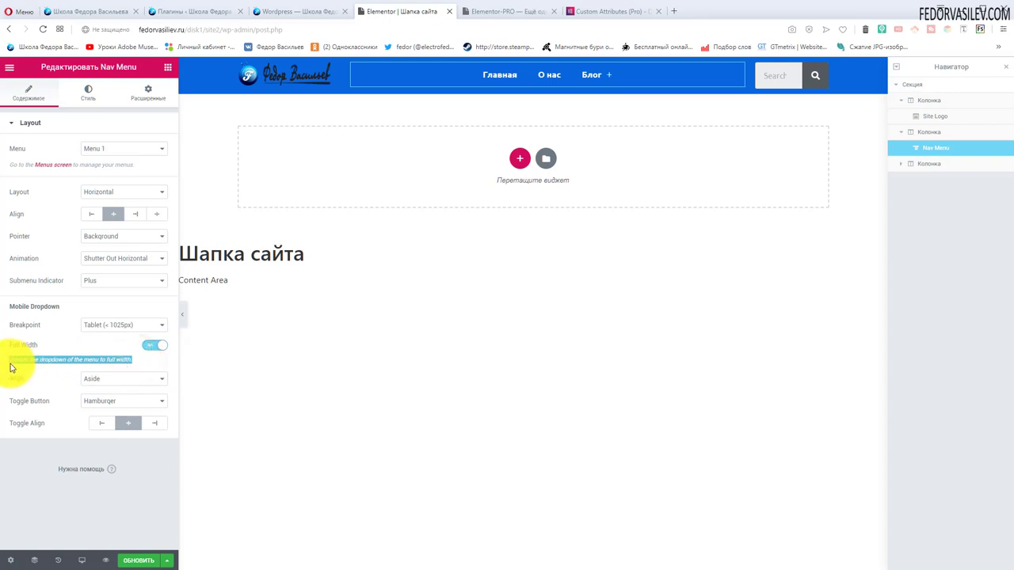
mouse_move(596, 74)
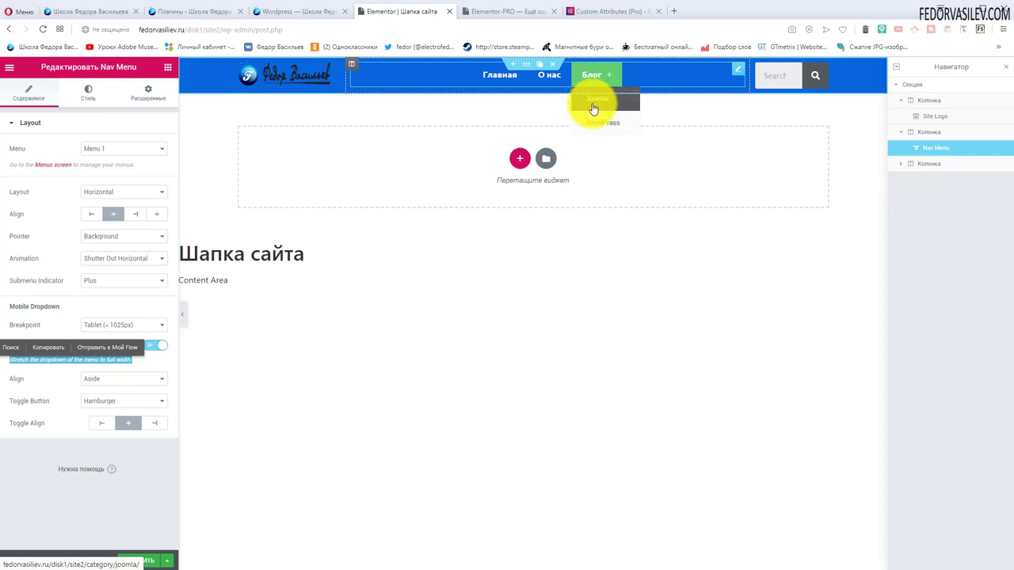
left_click(162, 367)
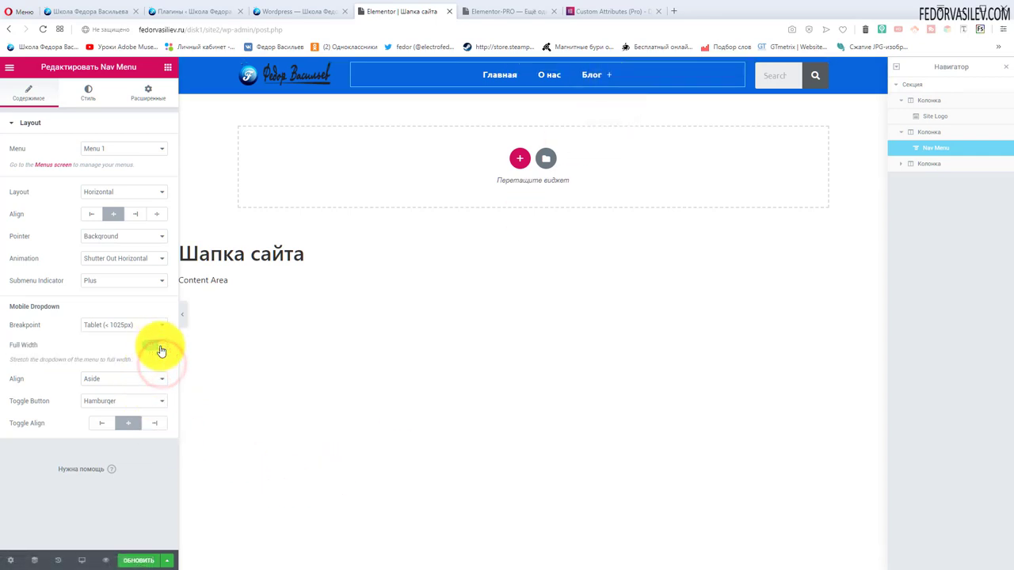
left_click(156, 347)
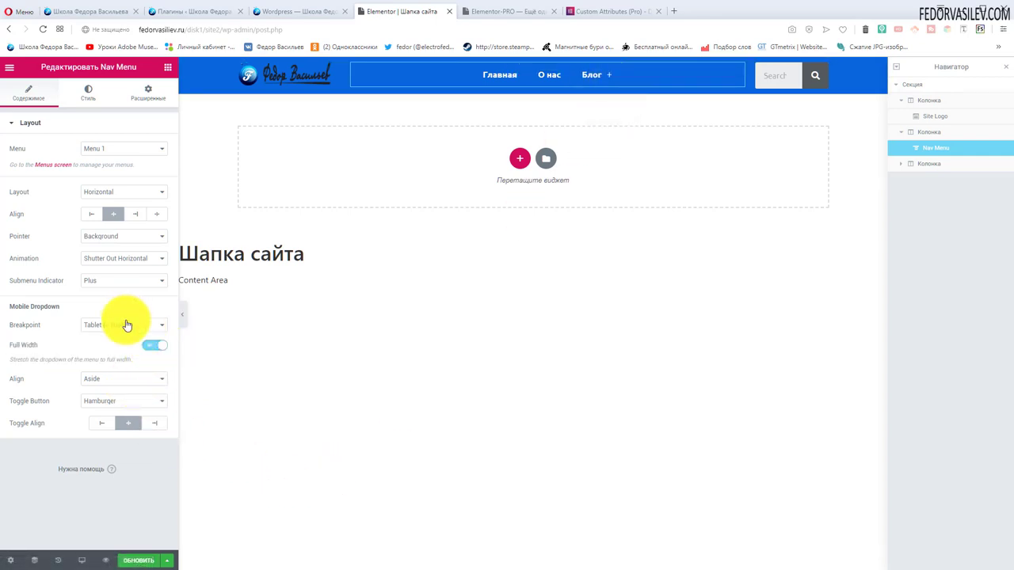
- Check the full-width dropdown in the responsive device previews and turn its Full Width option off
left_click(84, 561)
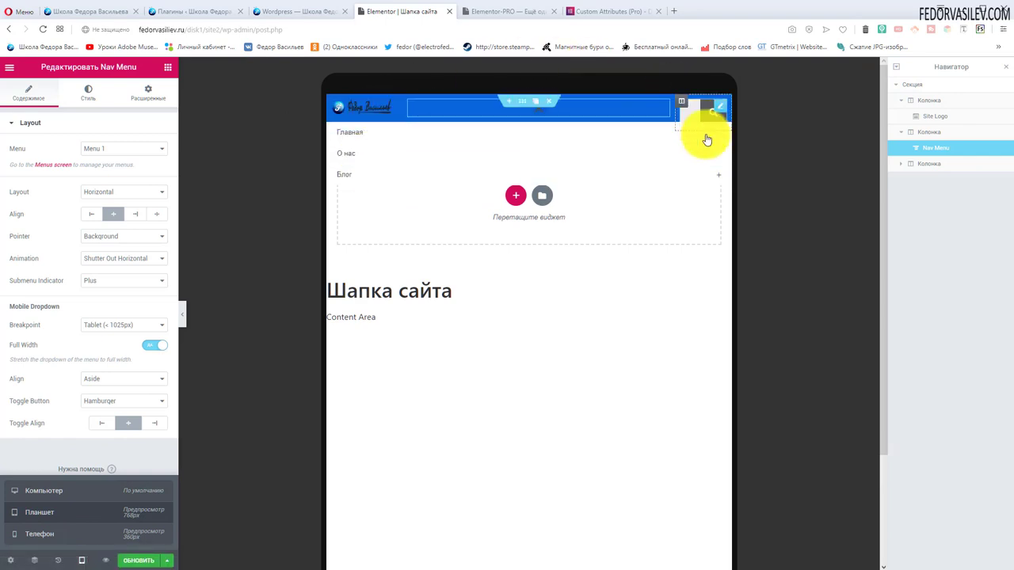
left_click(40, 533)
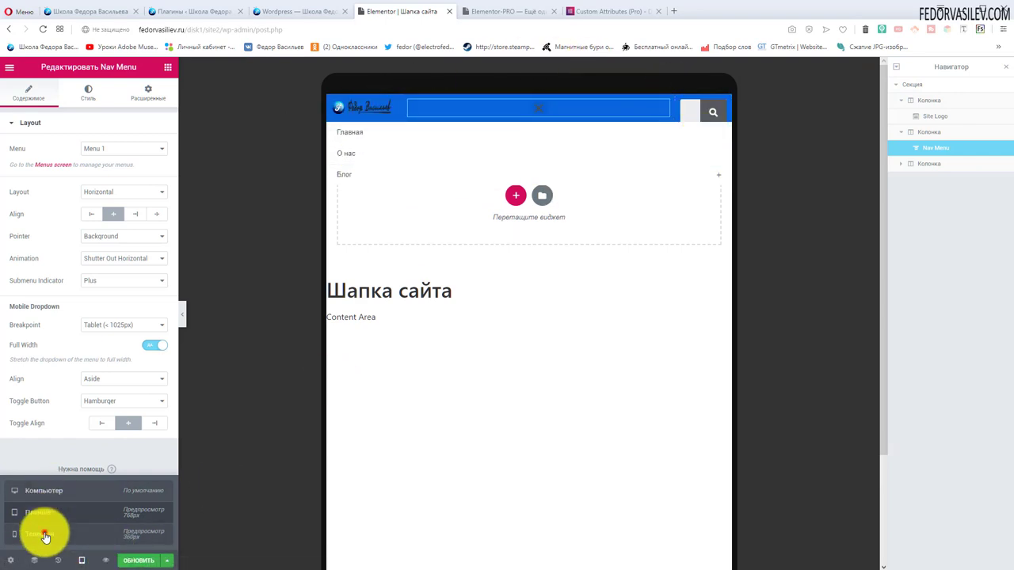
left_click(153, 349)
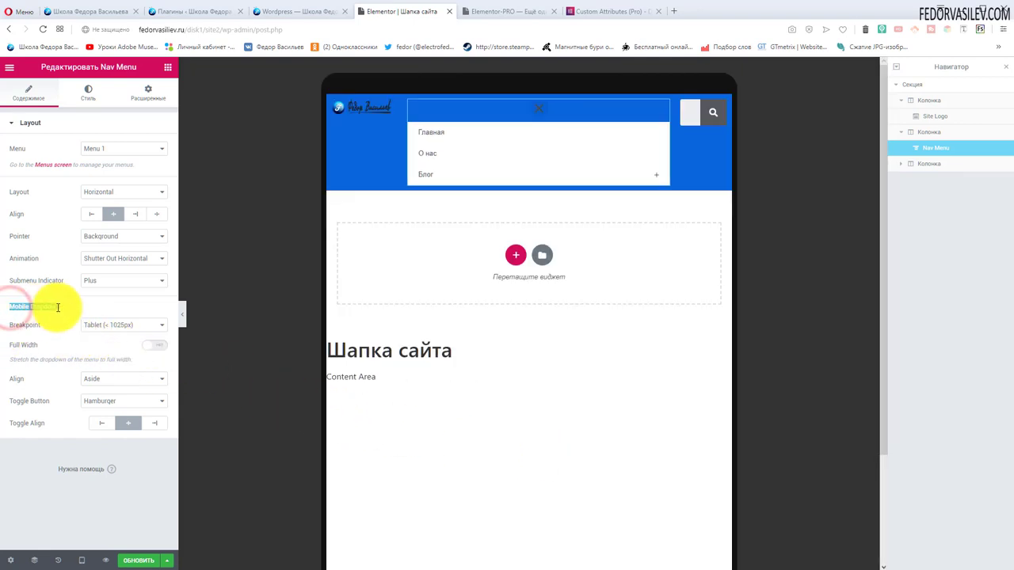
left_click(58, 361)
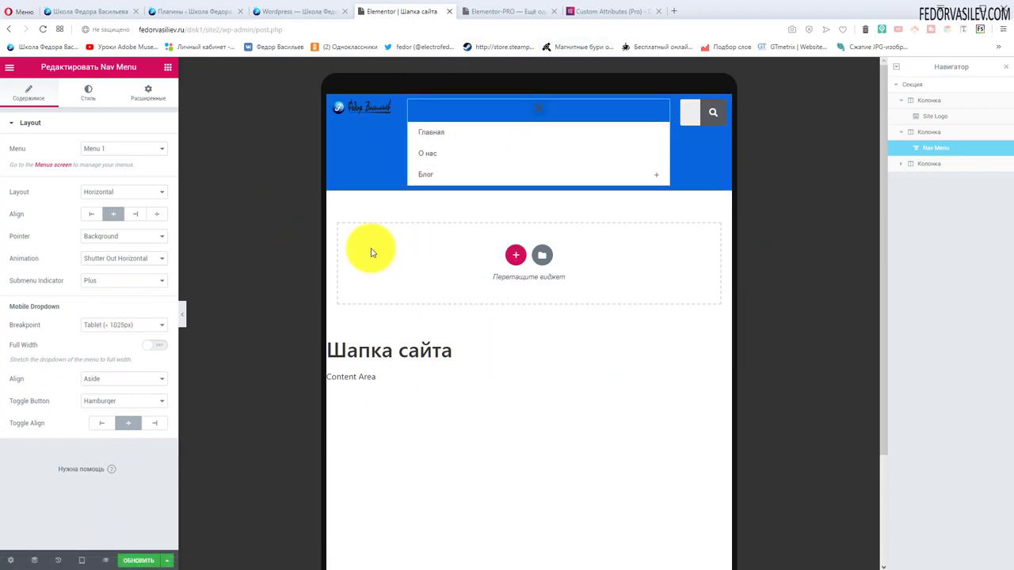
- Try Center alignment for the mobile dropdown items and restore Aside
left_click(93, 382)
left_click(91, 400)
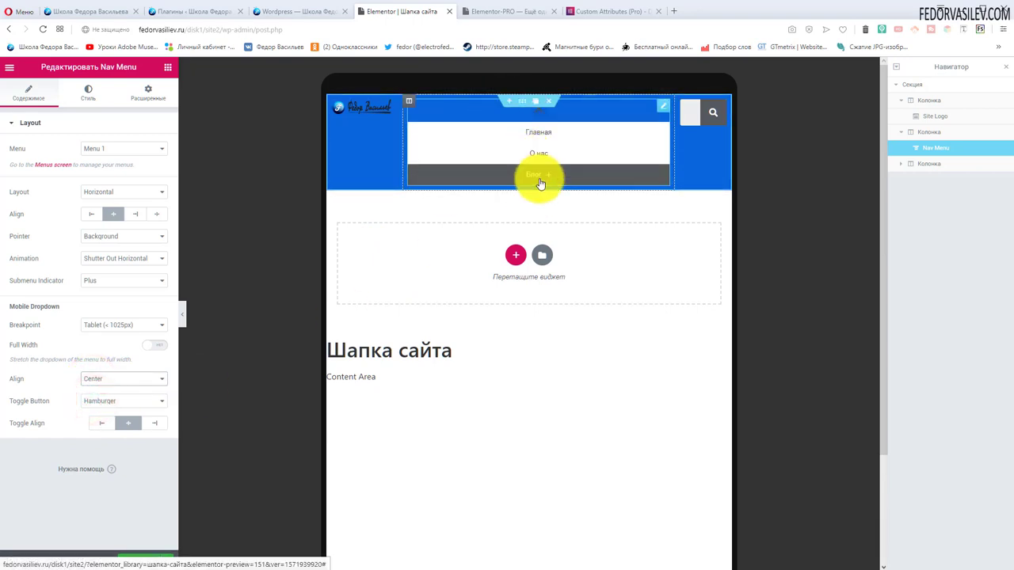
left_click(137, 380)
left_click(119, 390)
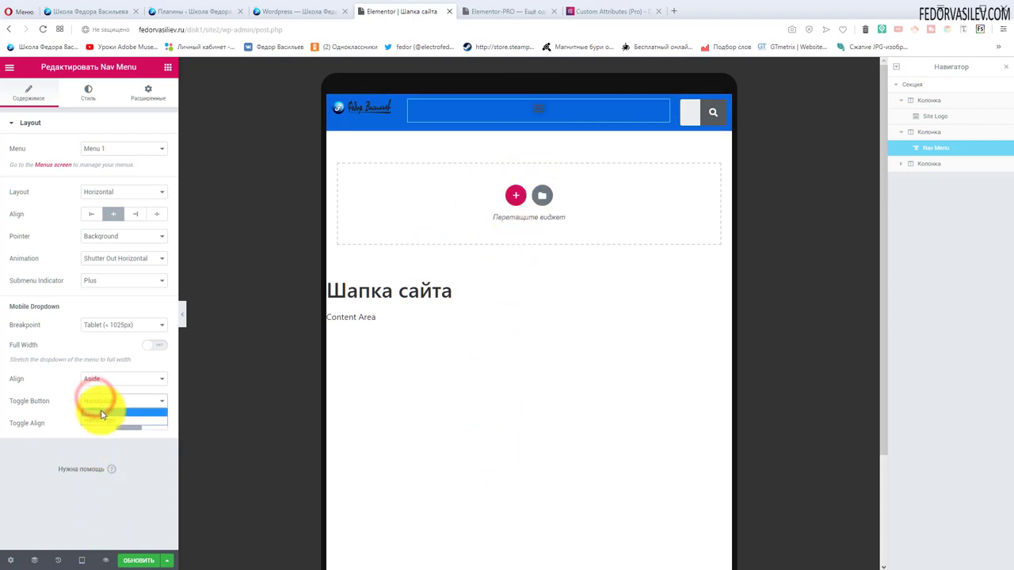
- Try the mobile menu without a toggle button, restore Hamburger, and compare left and right toggle alignment before re-centring it
left_click(97, 410)
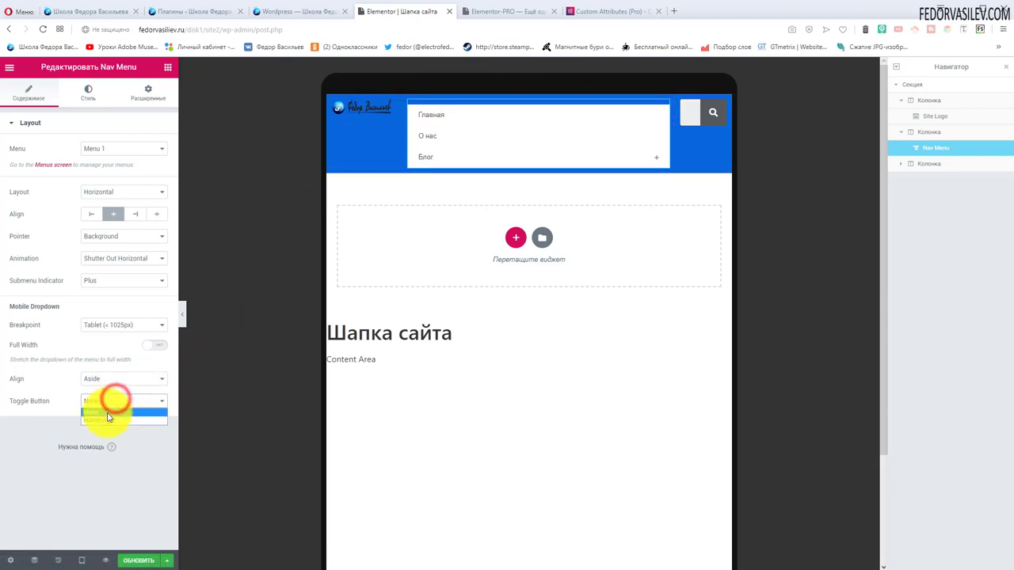
left_click(102, 421)
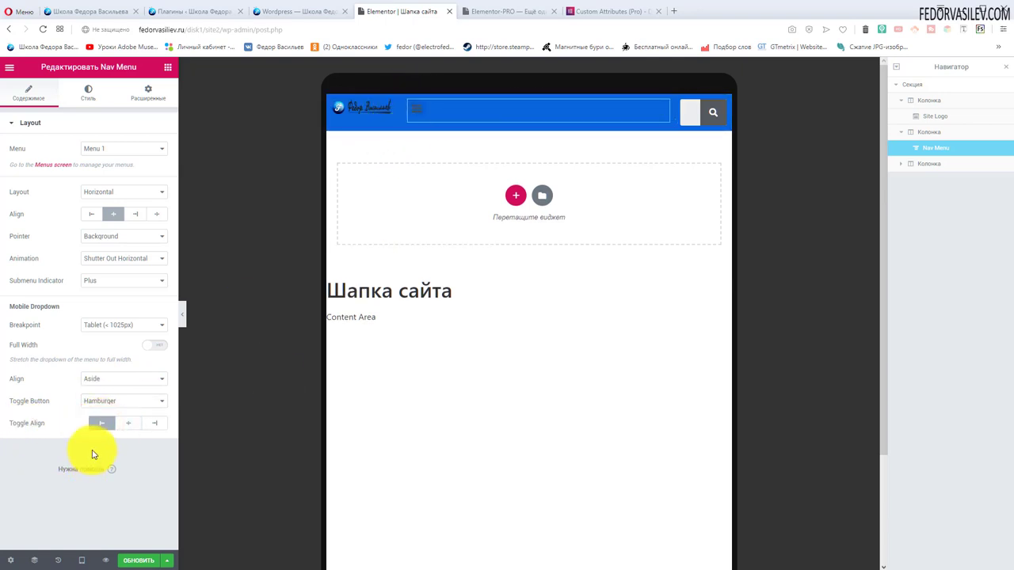
left_click(129, 423)
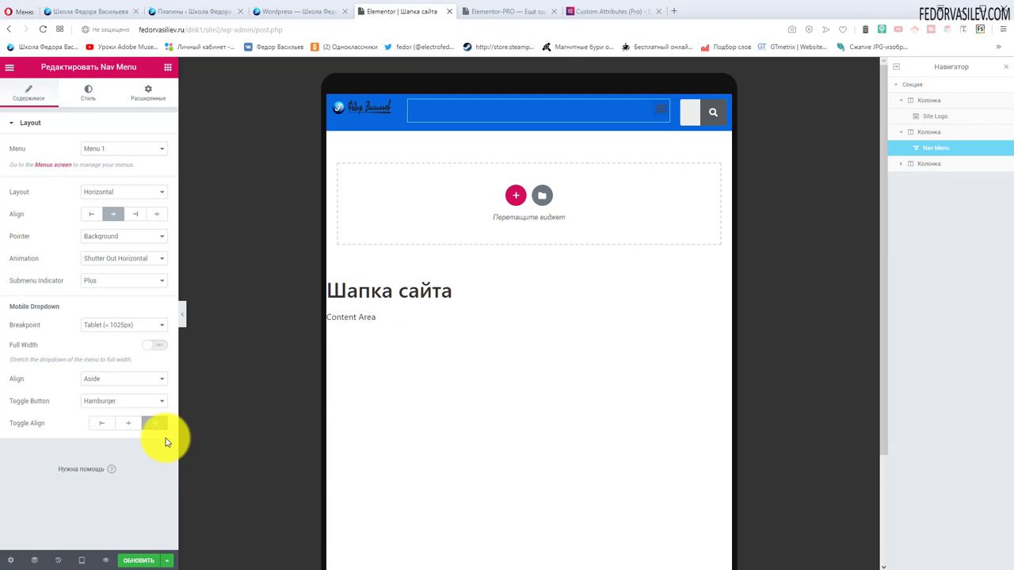
left_click(120, 423)
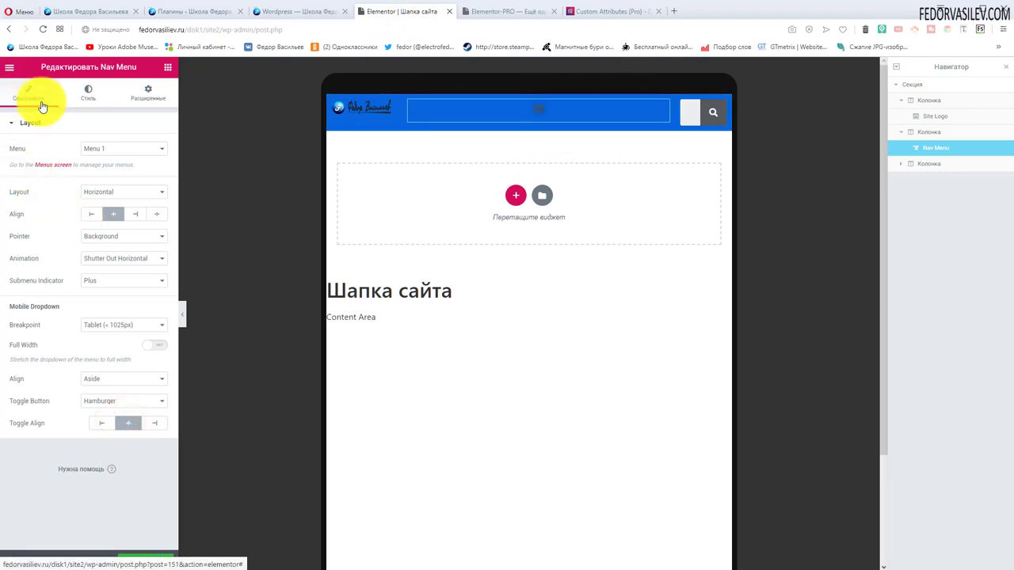
- Set the font family of the Nav Menu's Main Menu typography to Ubuntu
left_click(88, 93)
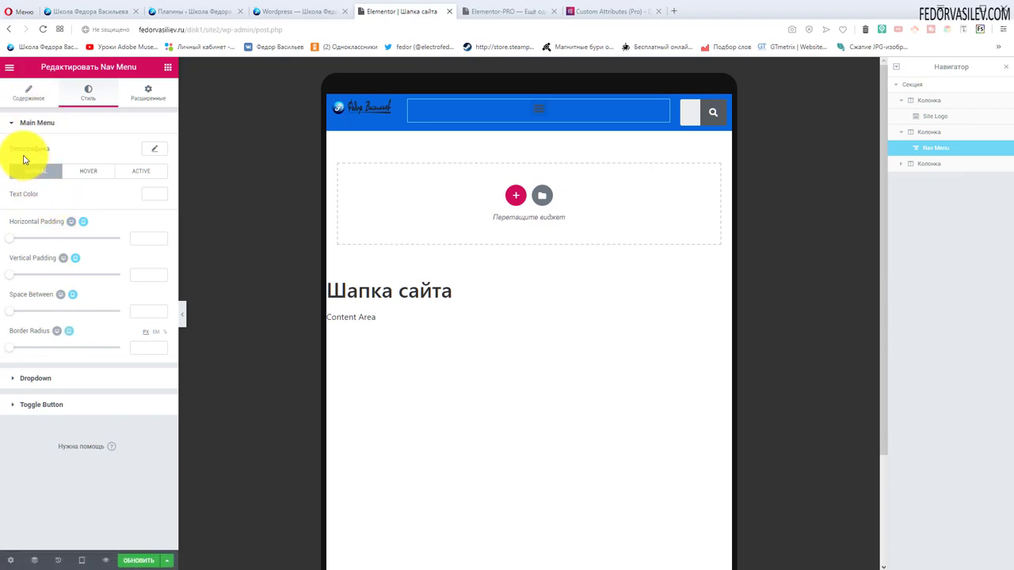
left_click(152, 149)
left_click(125, 177)
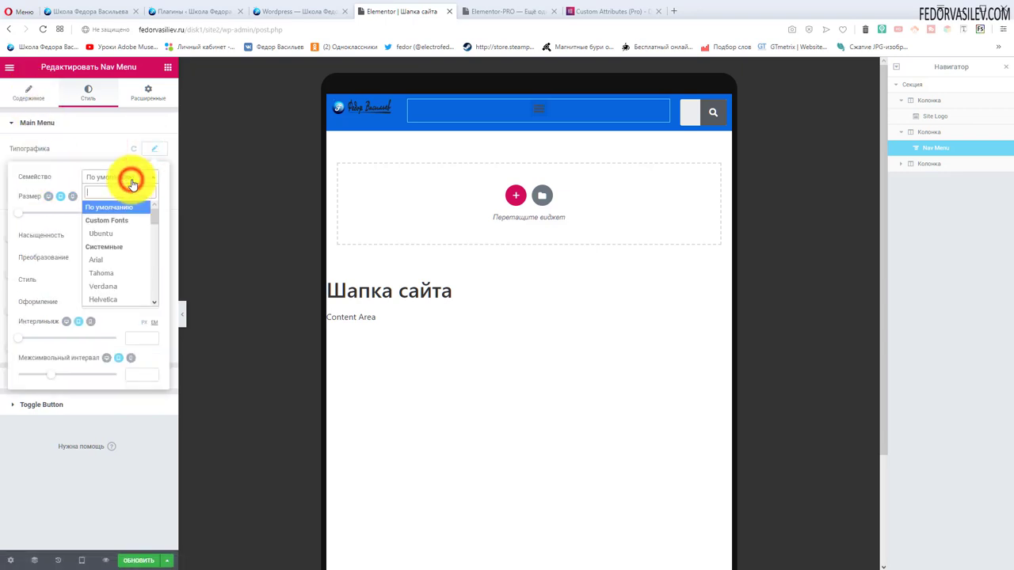
left_click(119, 241)
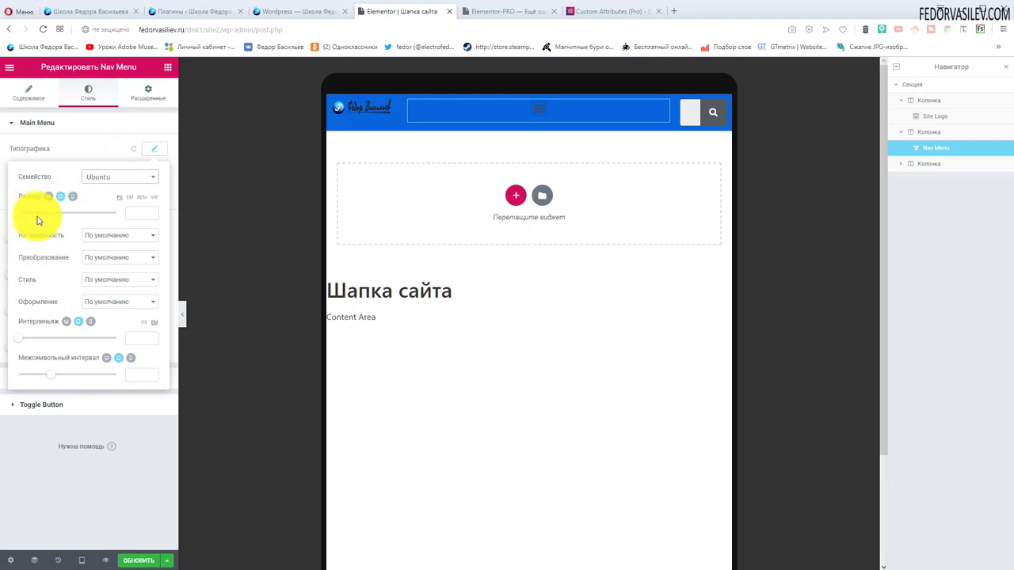
- Switch to the desktop (Компьютер) preview, try a main menu font size of 23 px, and clear the size value
left_click(81, 564)
left_click(59, 490)
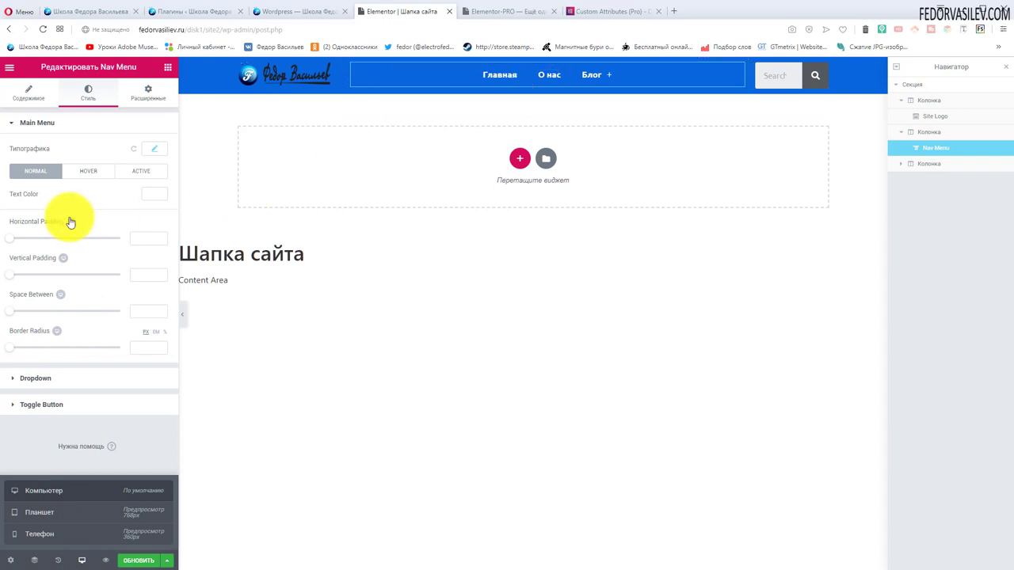
left_click_drag(72, 217, 30, 225)
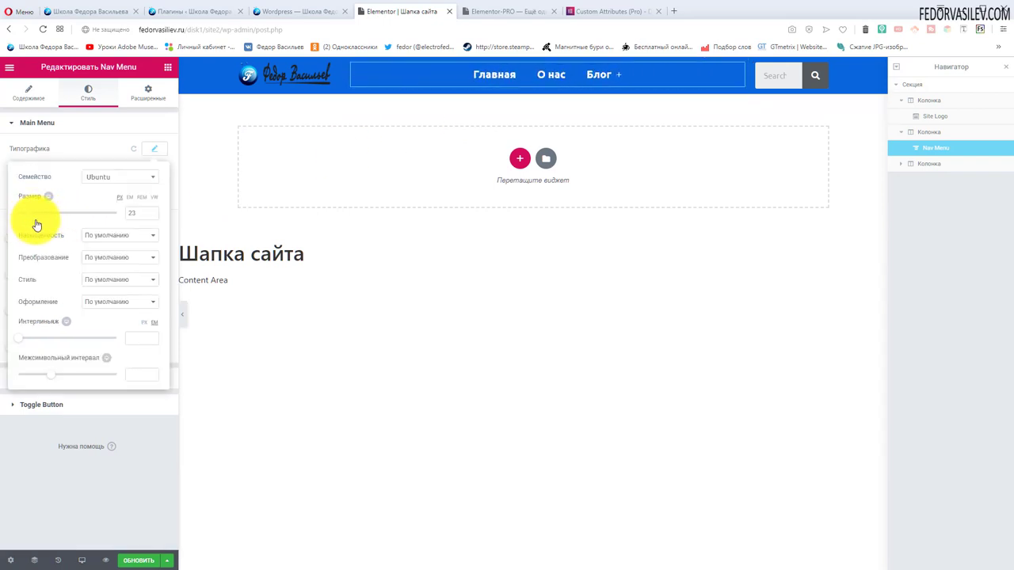
left_click(141, 213)
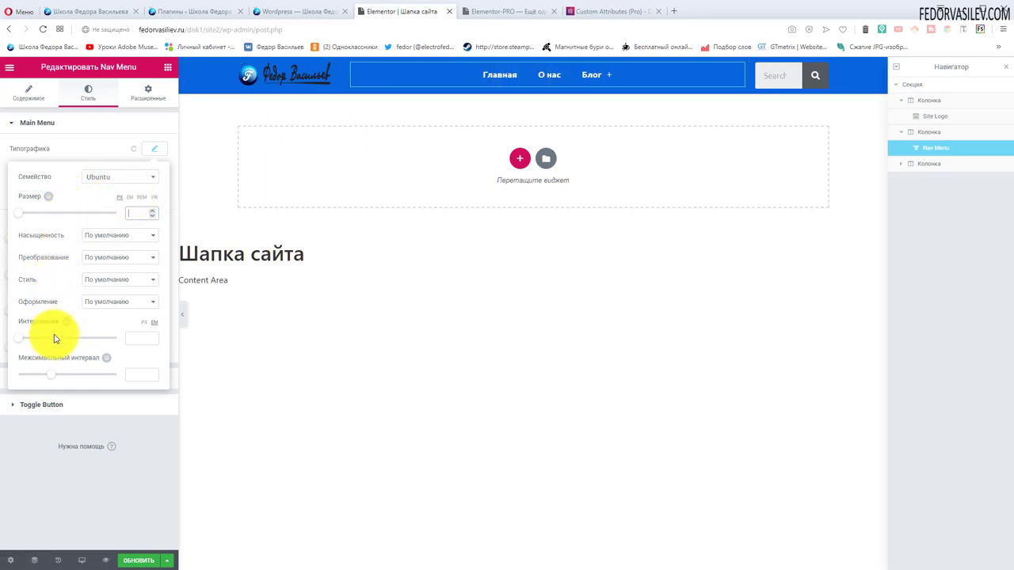
left_click(35, 180)
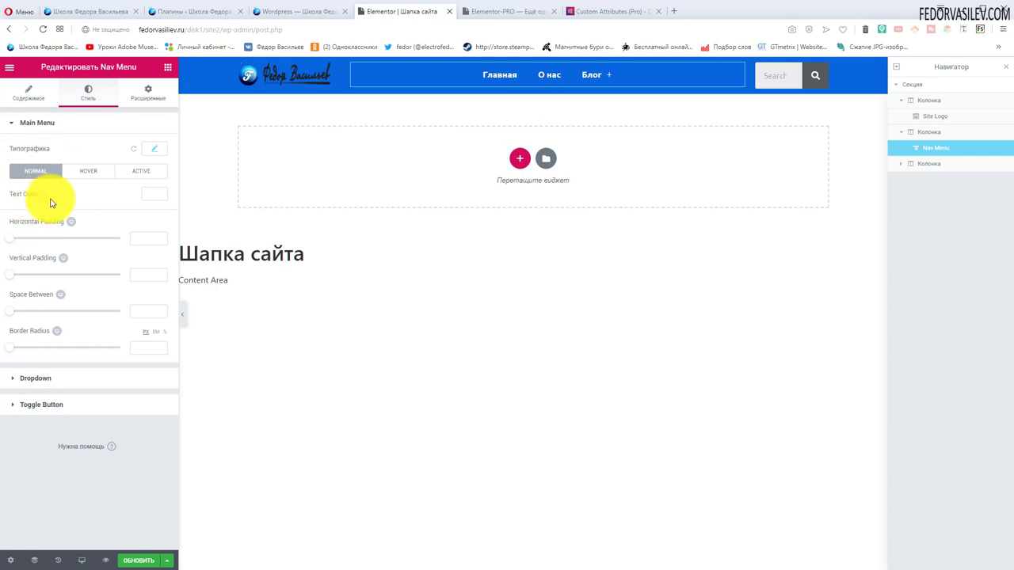
- Examine the main menu's Text Color setting for its normal state without changing it
left_click(147, 195)
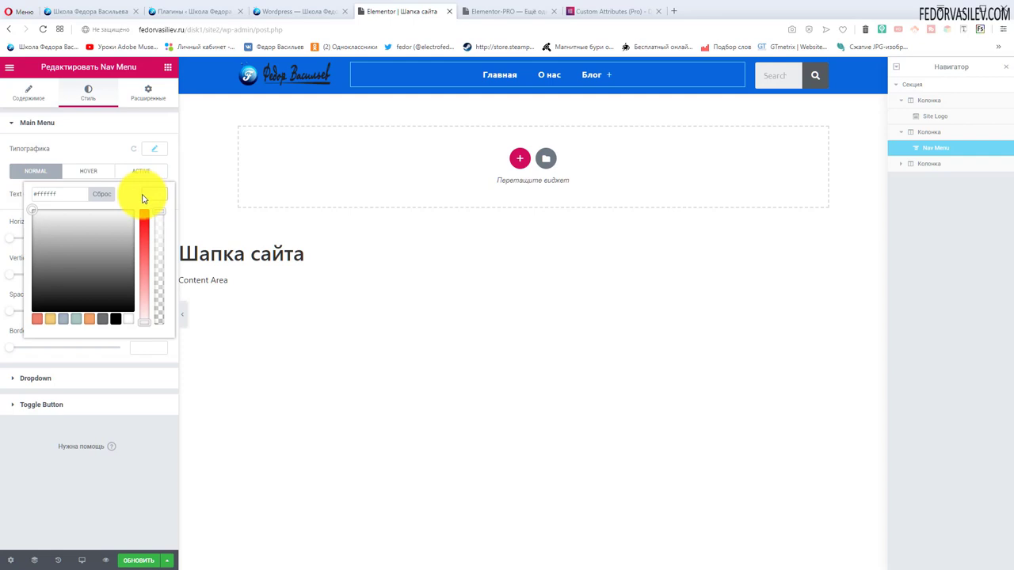
left_click(90, 136)
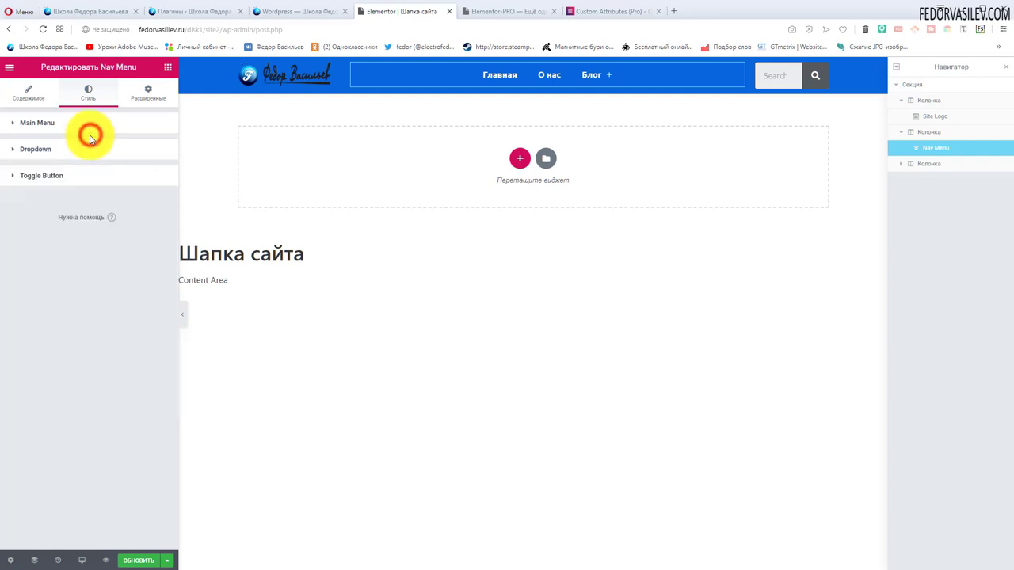
left_click(45, 123)
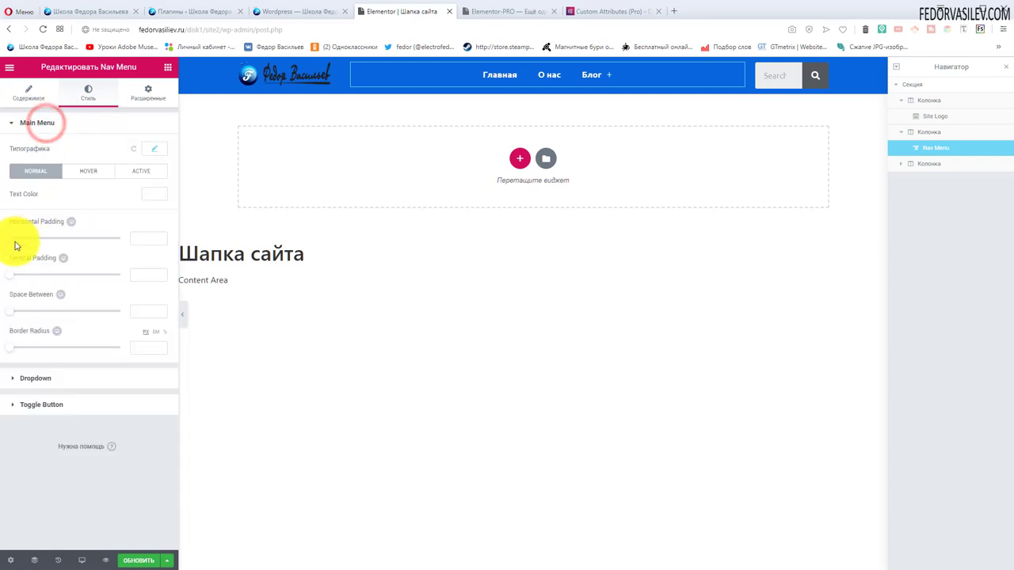
- Try a Horizontal Padding of 42 on the main menu items and clear the value
left_click_drag(12, 241, 106, 241)
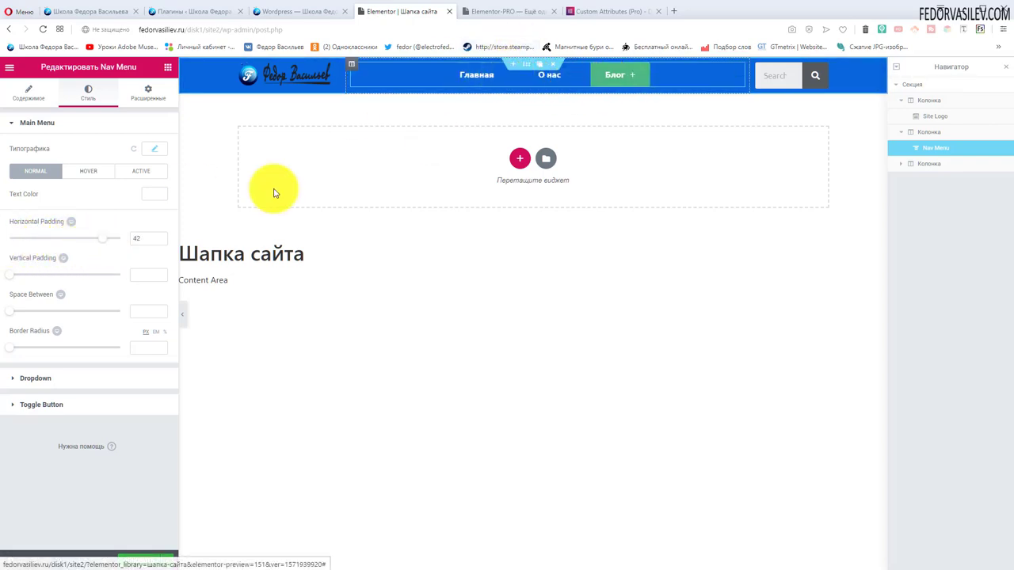
left_click(148, 238)
key("BackSpace")
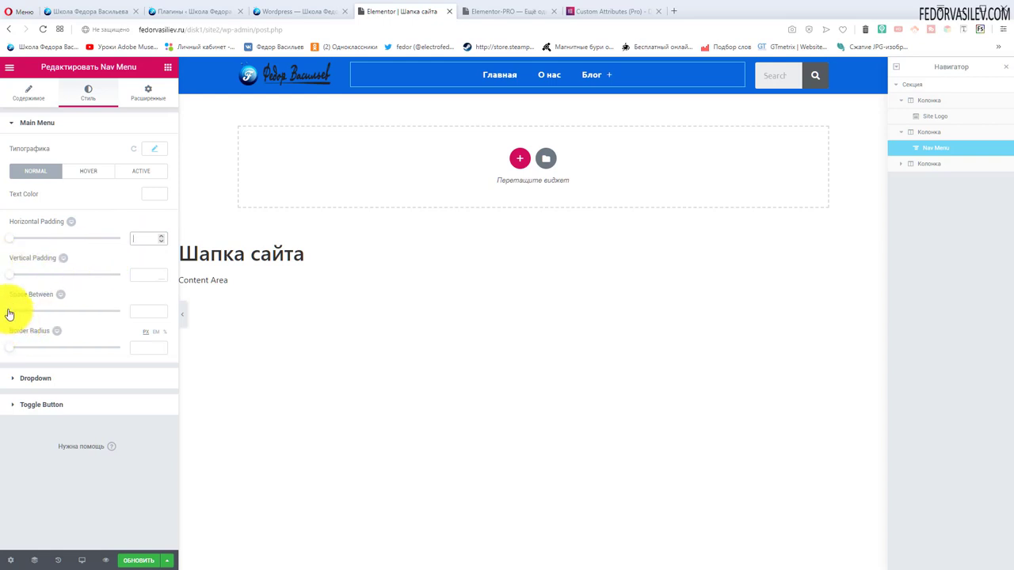
- Try wider Space Between and a Border Radius of 42 on the main menu items, clearing both values after checking the hover shape
left_click_drag(23, 317, 136, 310)
left_click_drag(8, 349, 70, 353)
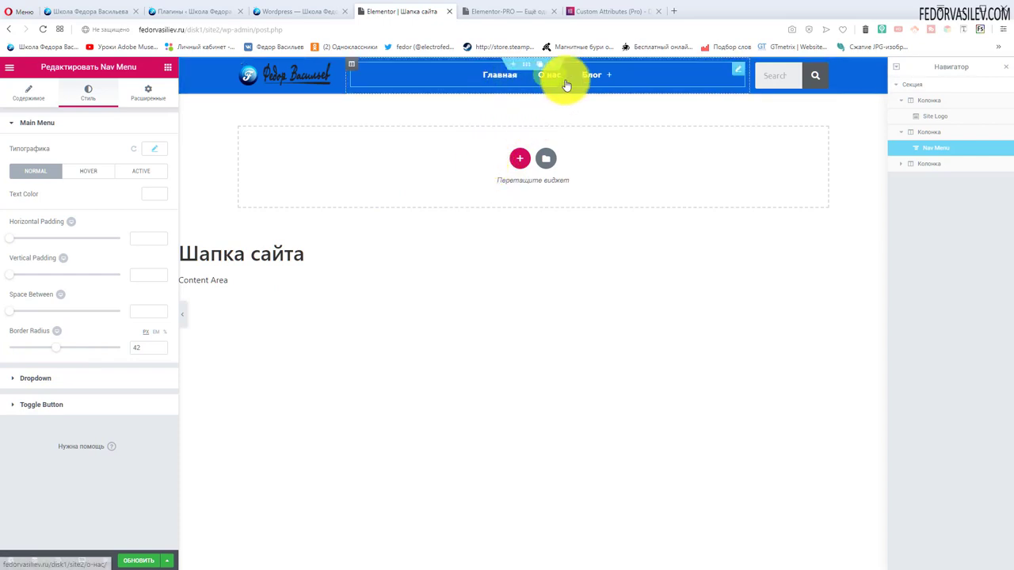
mouse_move(594, 83)
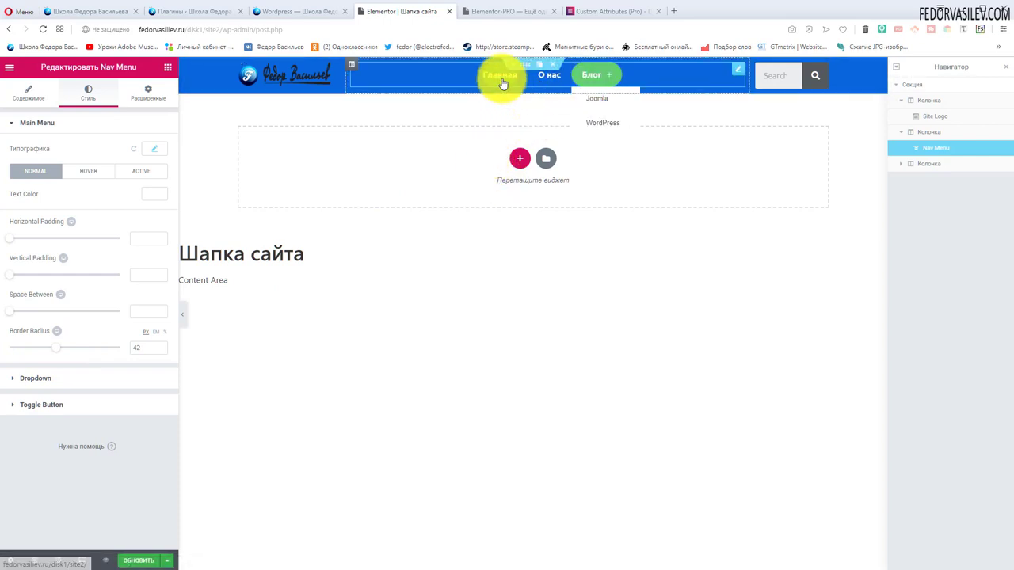
left_click(148, 343)
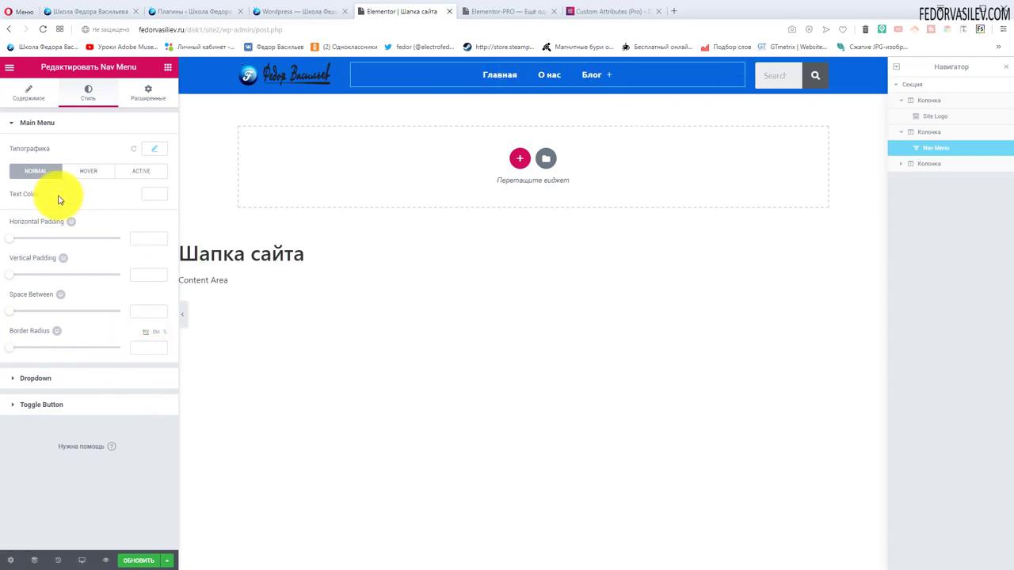
- Open the Nav Menu's Dropdown style settings and preview the Блог submenu in the header
left_click(45, 125)
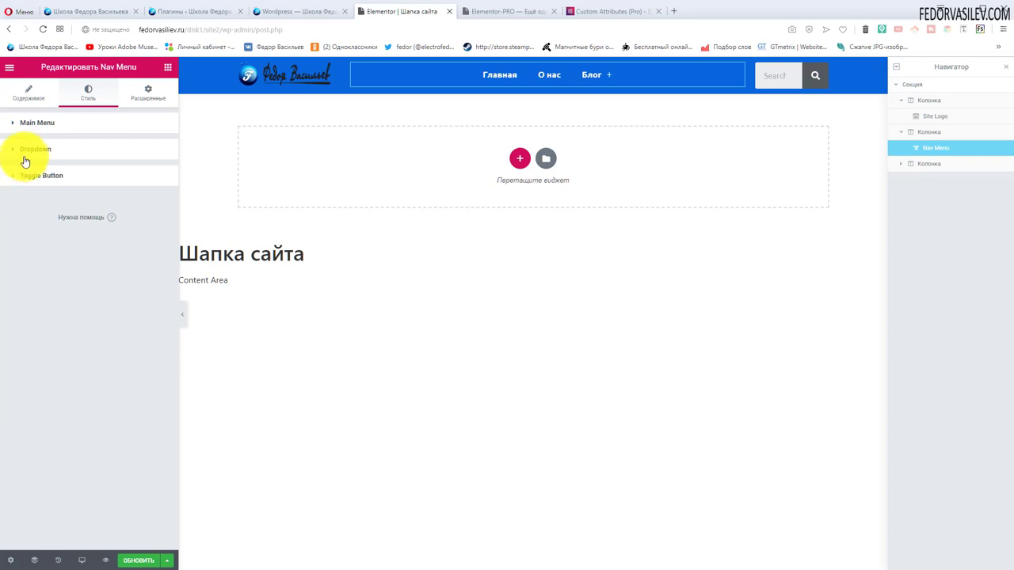
left_click(34, 149)
mouse_move(598, 106)
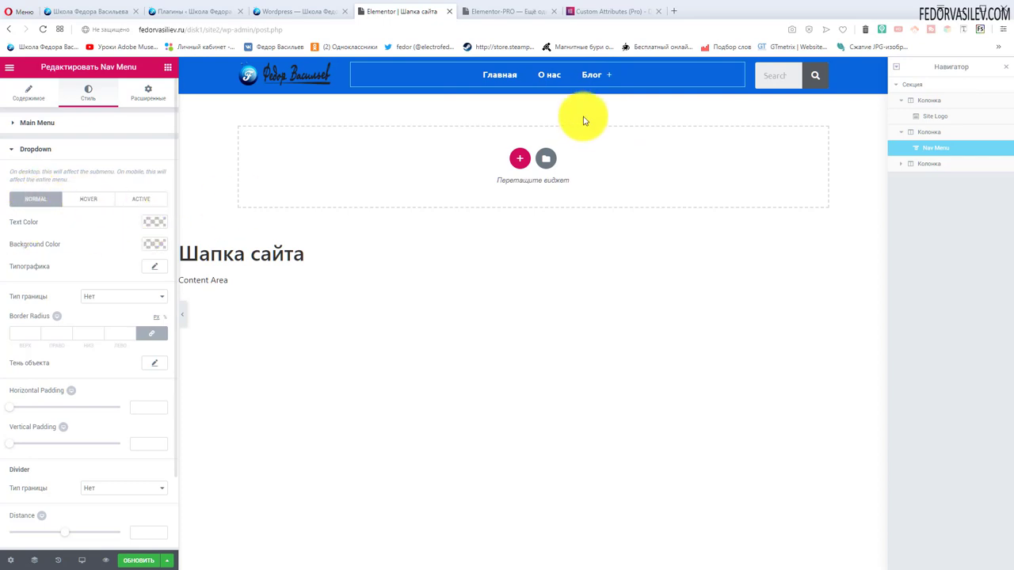
mouse_move(595, 80)
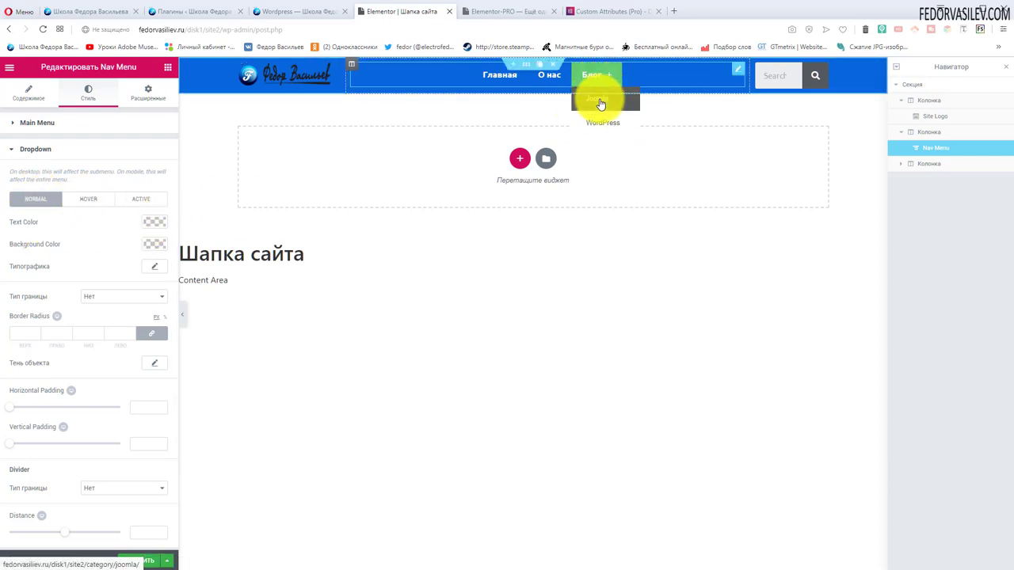
- Try orange and then black as the dropdown's normal text color, checking the Блог submenu each time
left_click(154, 222)
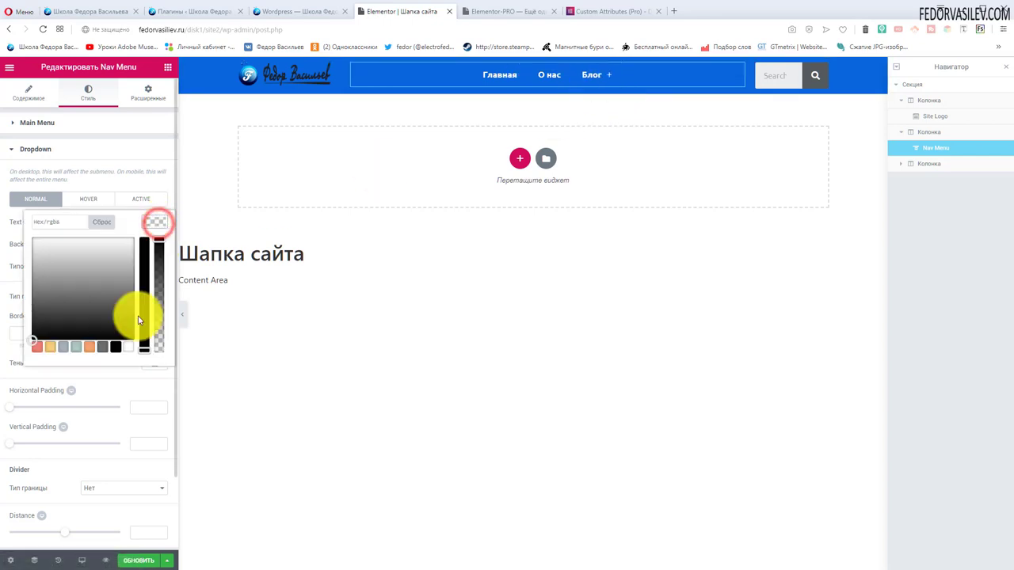
left_click(89, 347)
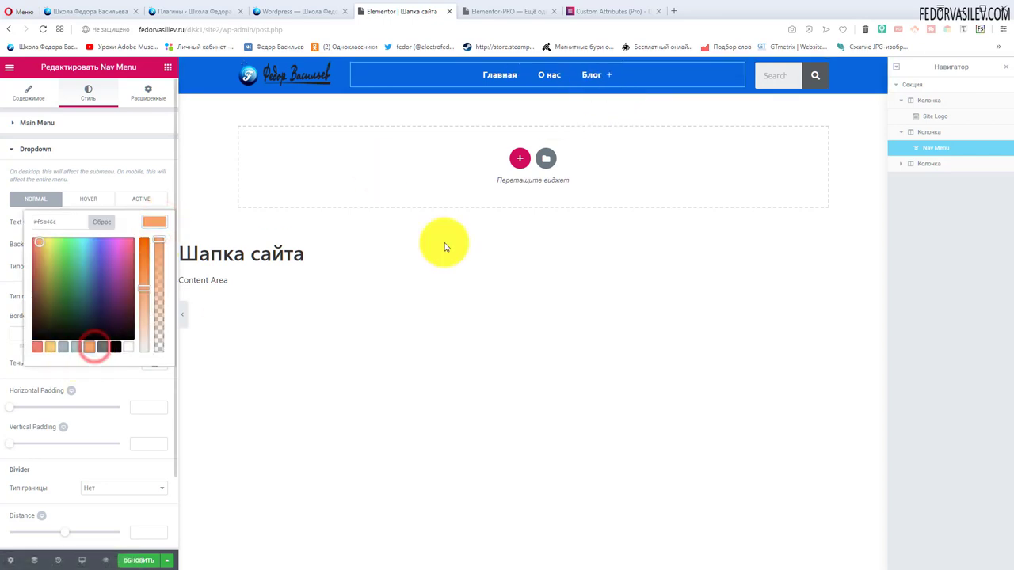
mouse_move(593, 81)
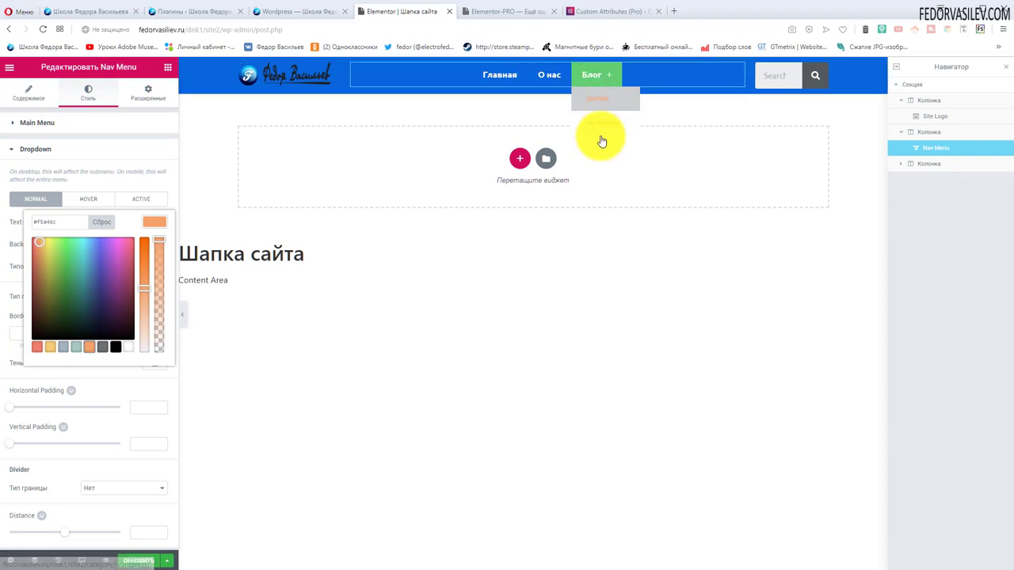
left_click(116, 347)
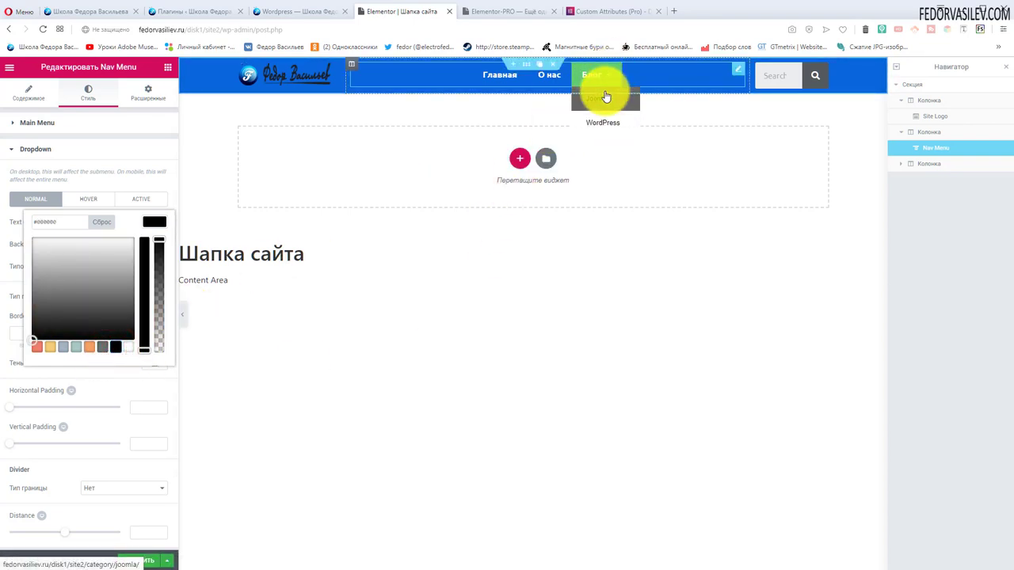
left_click(594, 83)
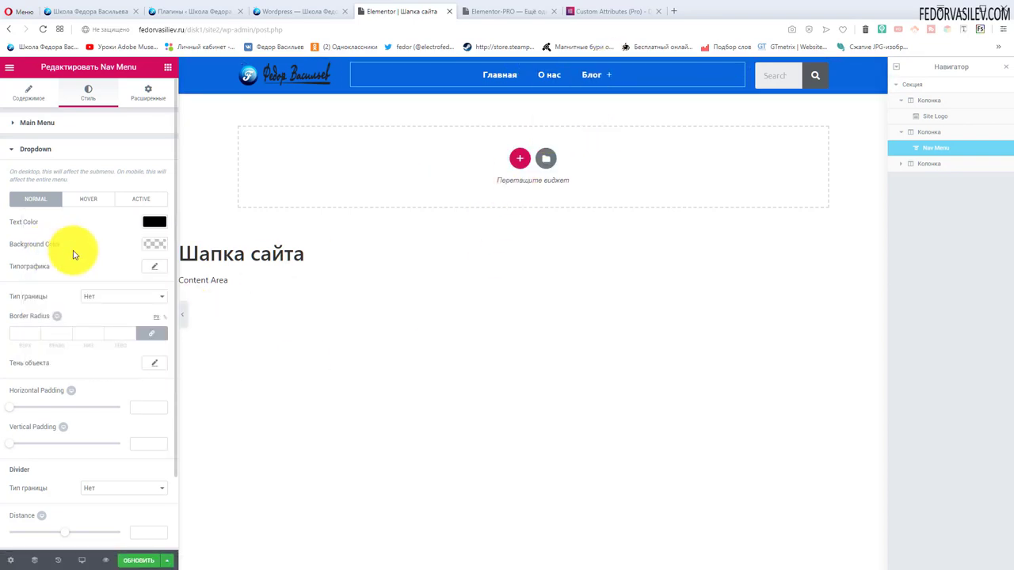
- Set the dropdown's normal background color to bright green #00d635 and check it on the Блог submenu
left_click(155, 249)
mouse_move(592, 80)
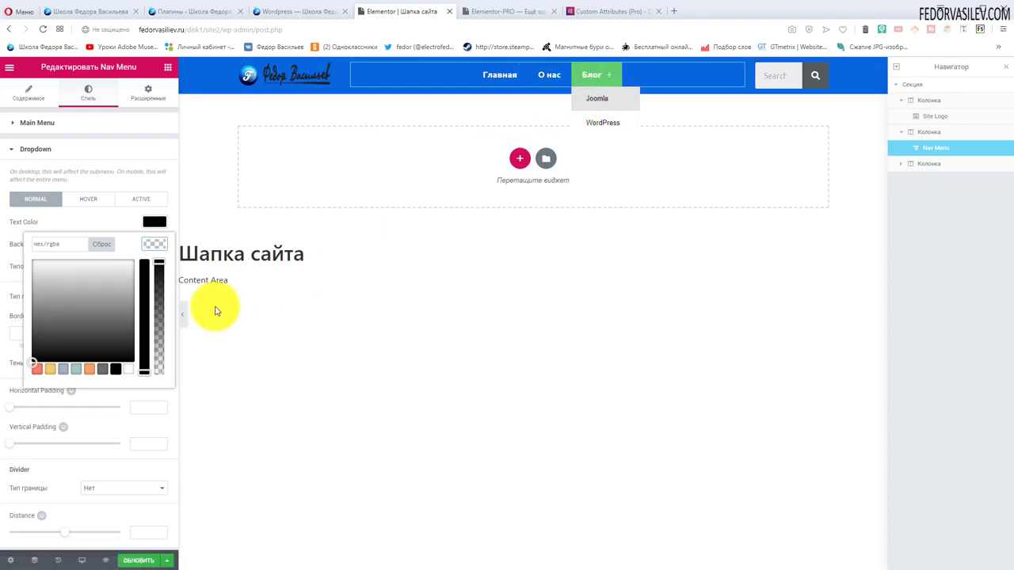
left_click(76, 370)
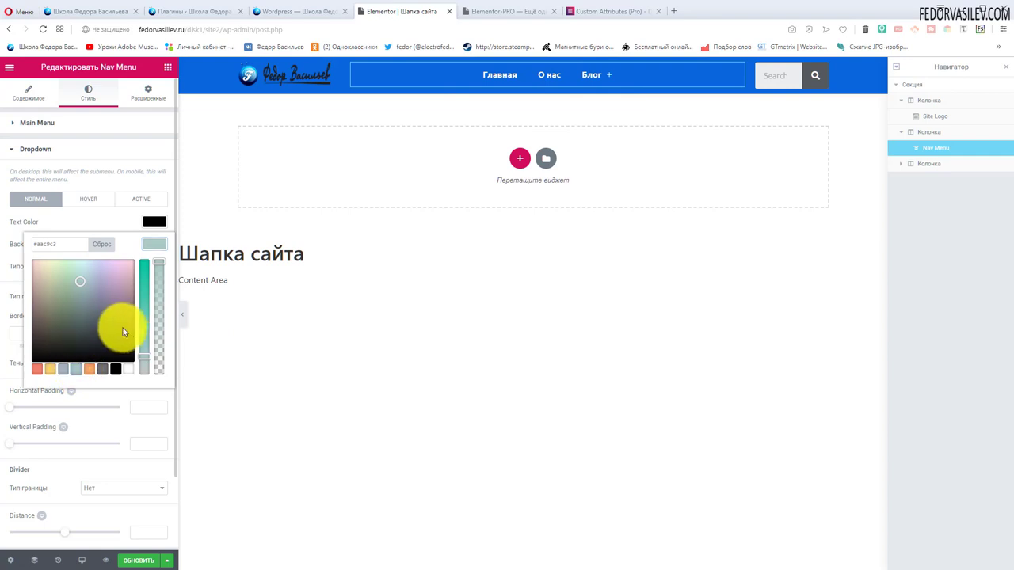
left_click_drag(113, 320, 57, 253)
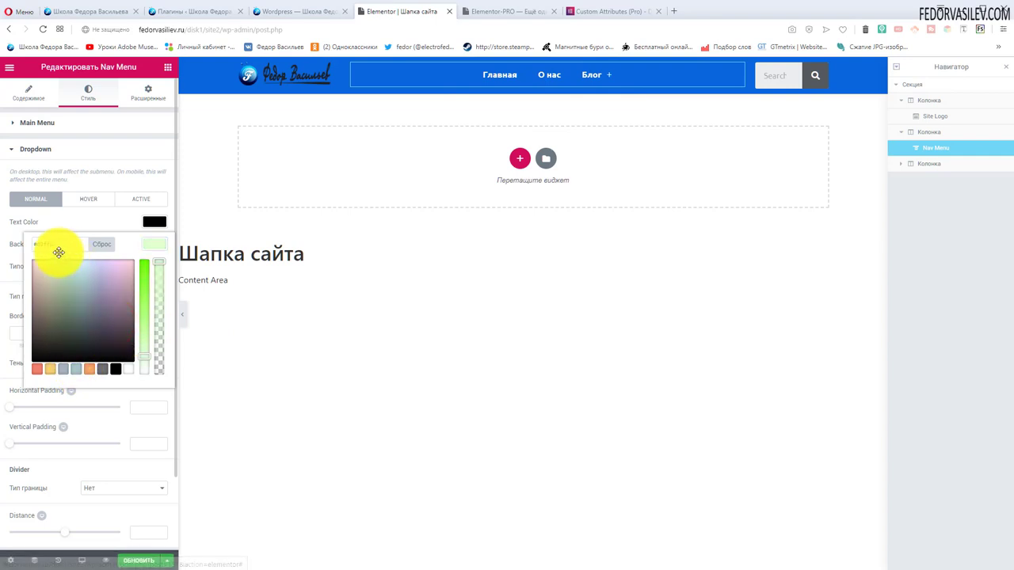
left_click(61, 260)
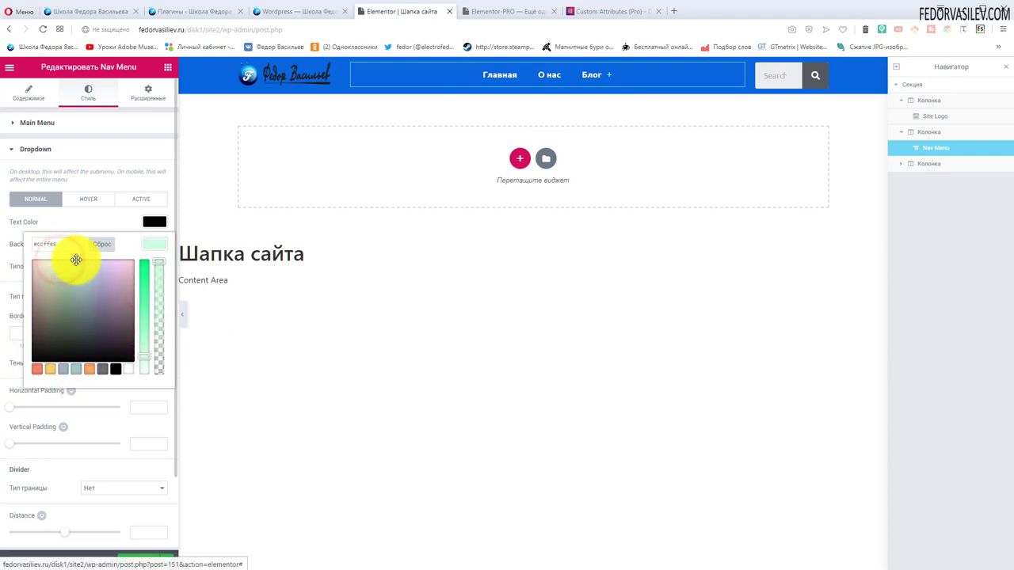
left_click(143, 324)
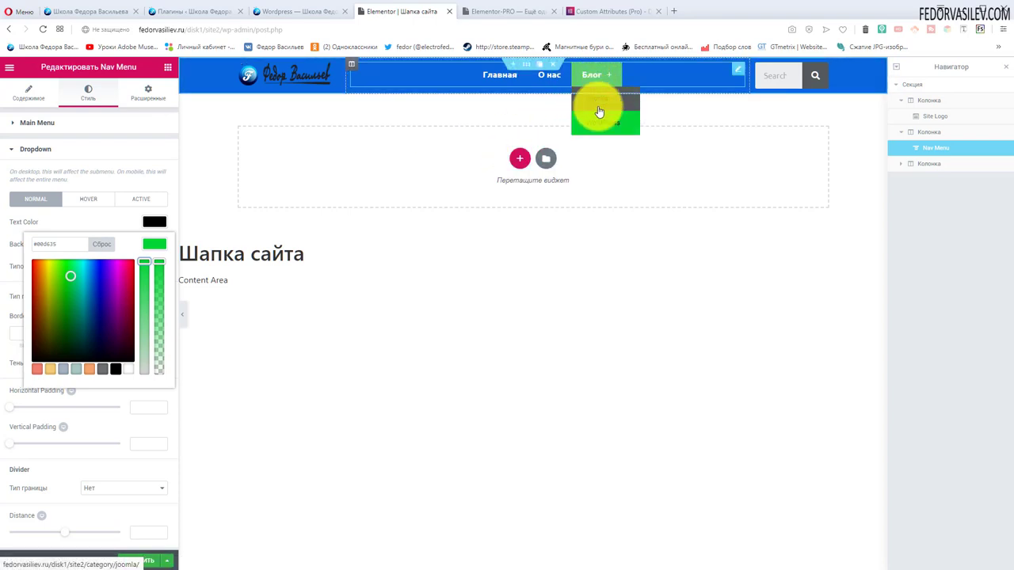
- Set the dropdown's normal text color to white (#ffffff) and check it on the Блог submenu
left_click(102, 220)
left_click(156, 221)
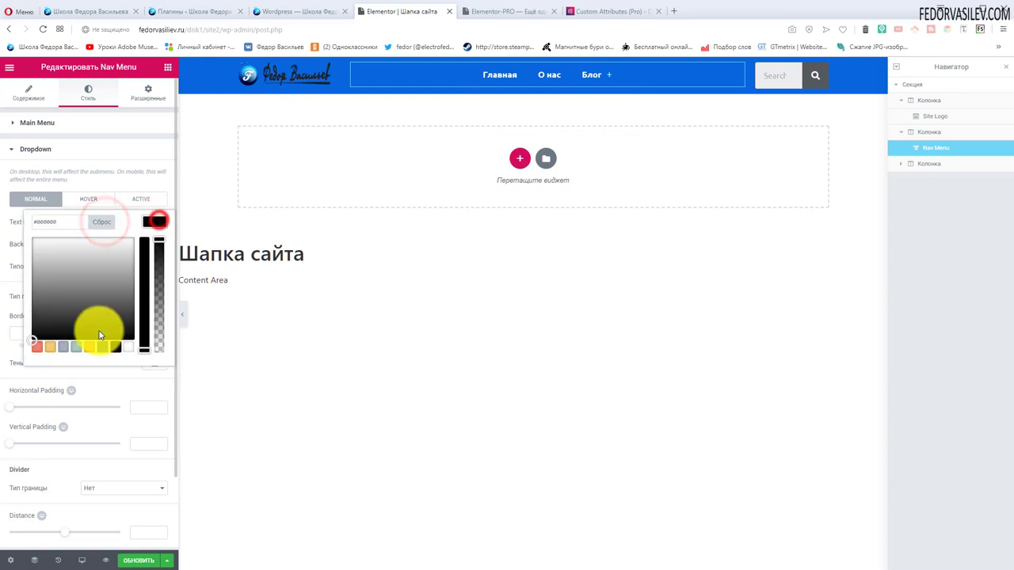
left_click(129, 347)
mouse_move(595, 79)
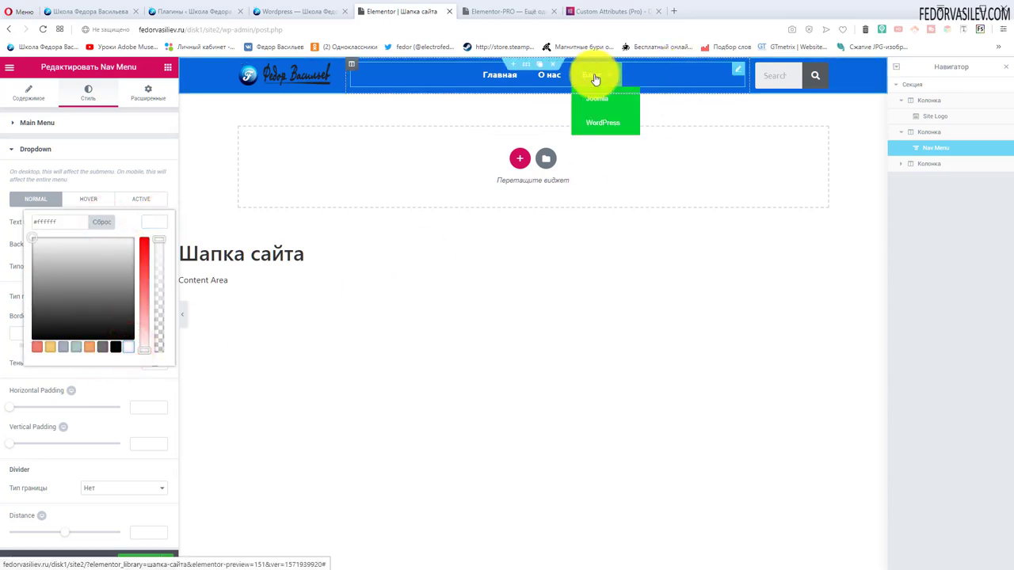
left_click(5, 231)
- Set the dropdown typography to the Ubuntu font family with Bold weight, comparing it with Normal on the Блог submenu
left_click(154, 267)
left_click(129, 305)
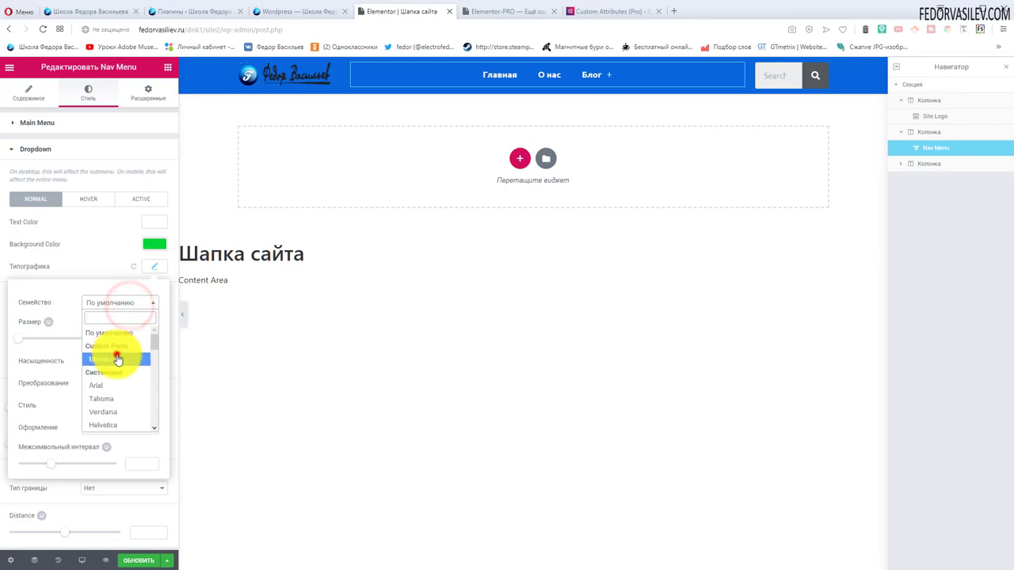
left_click(116, 359)
mouse_move(595, 79)
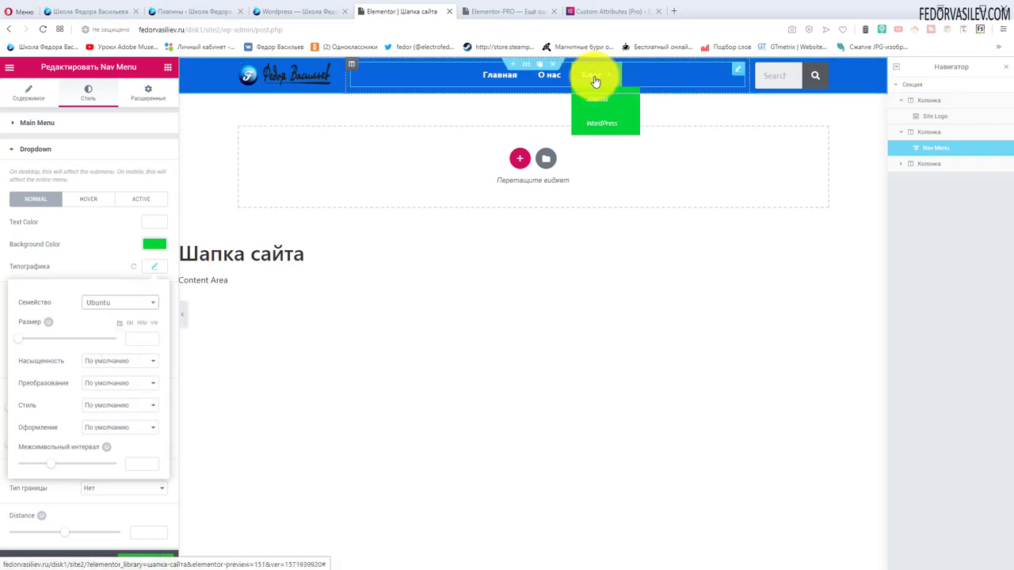
left_click(127, 362)
left_click(95, 453)
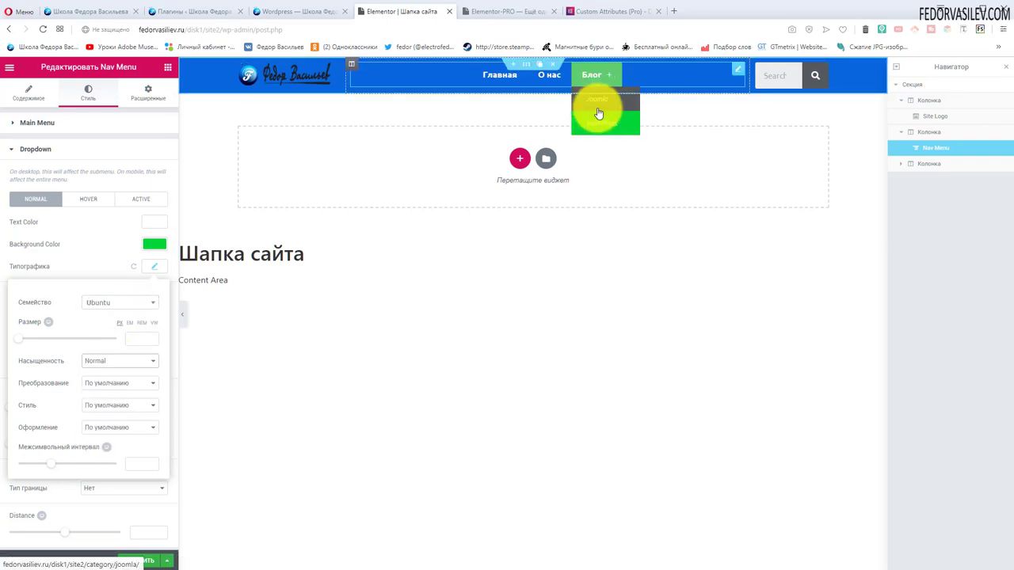
left_click(102, 362)
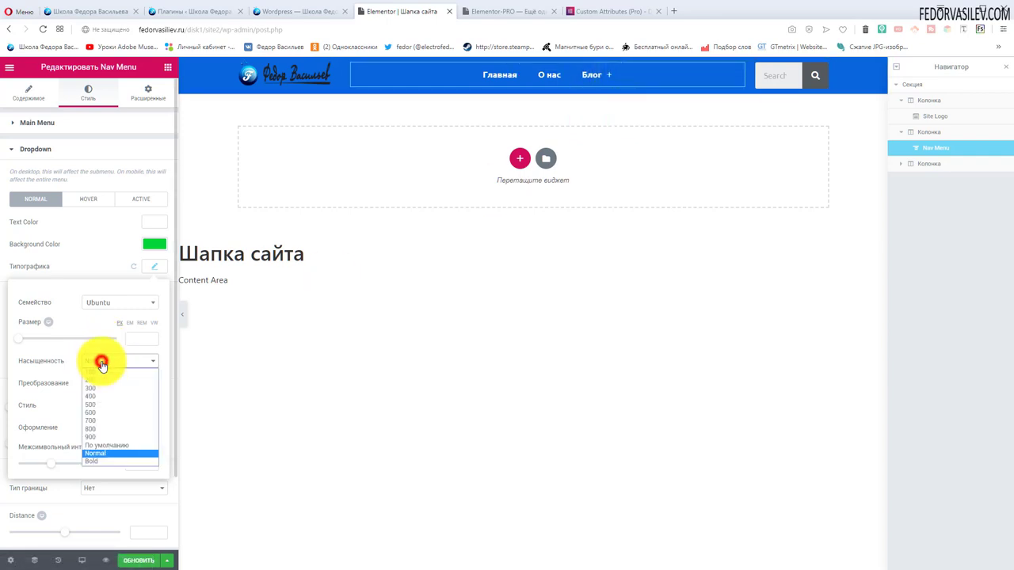
left_click(89, 461)
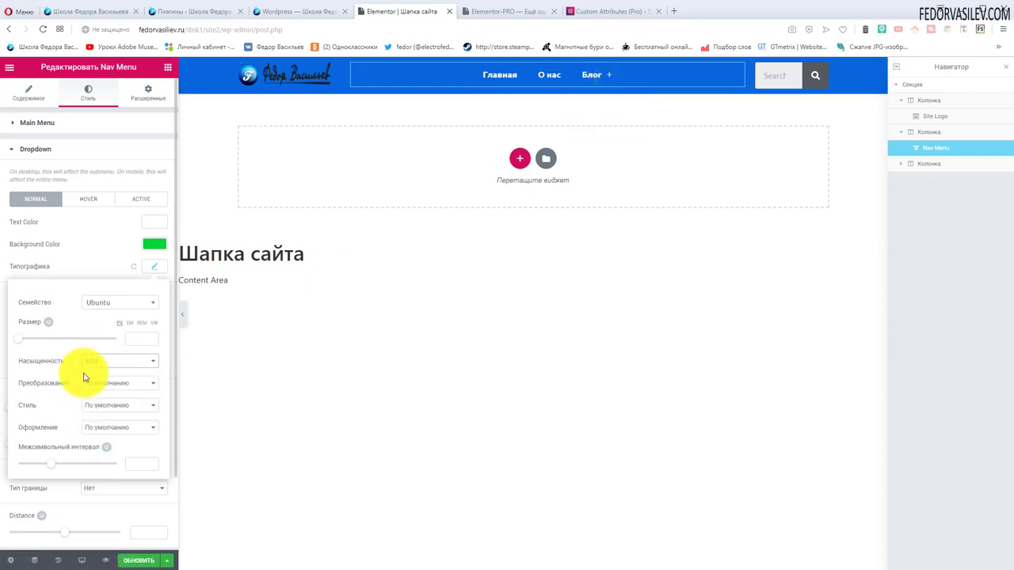
- Set the dropdown typography weight to 500 and check it on the Блог submenu
left_click(101, 361)
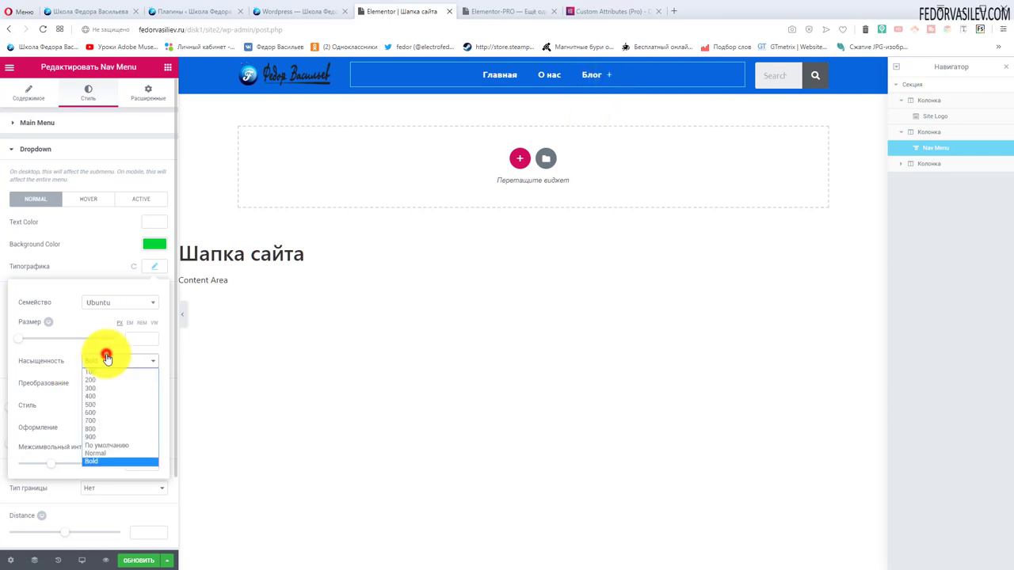
left_click(103, 404)
mouse_move(592, 75)
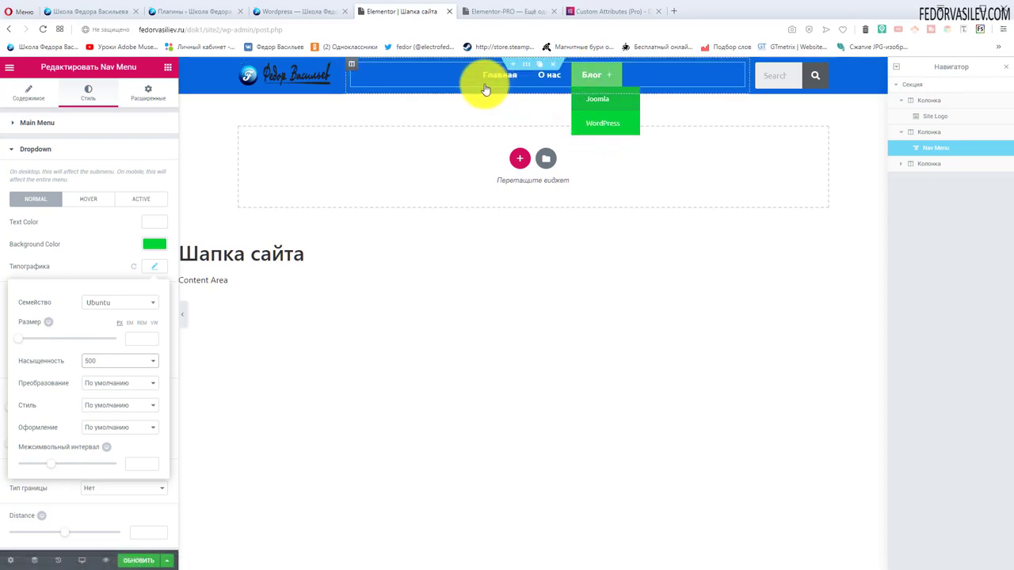
left_click(606, 113)
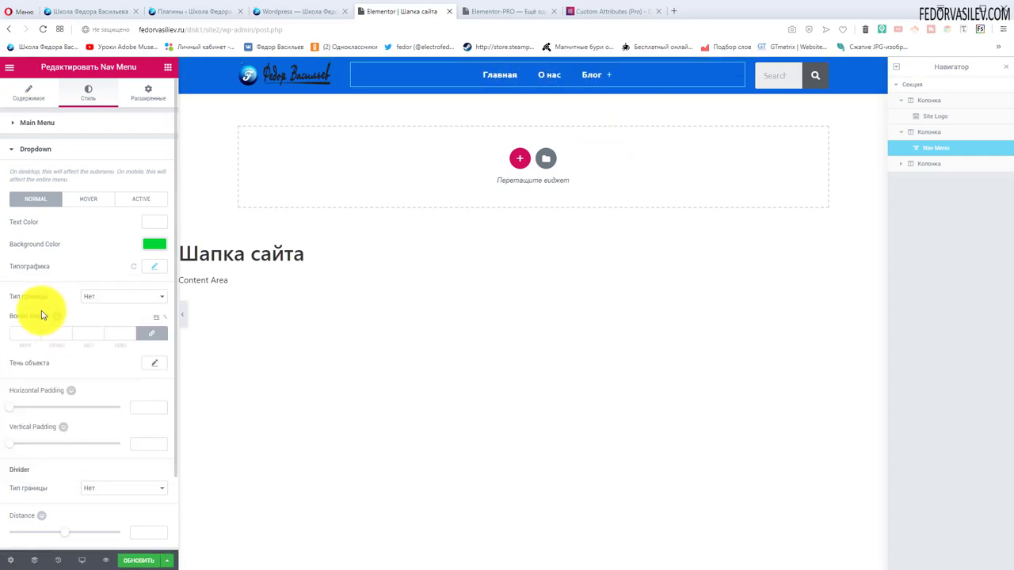
- Look through the dropdown's border and divider type options, and try a dropdown distance of 36 before clearing the value
scroll(41, 296, "down", 2)
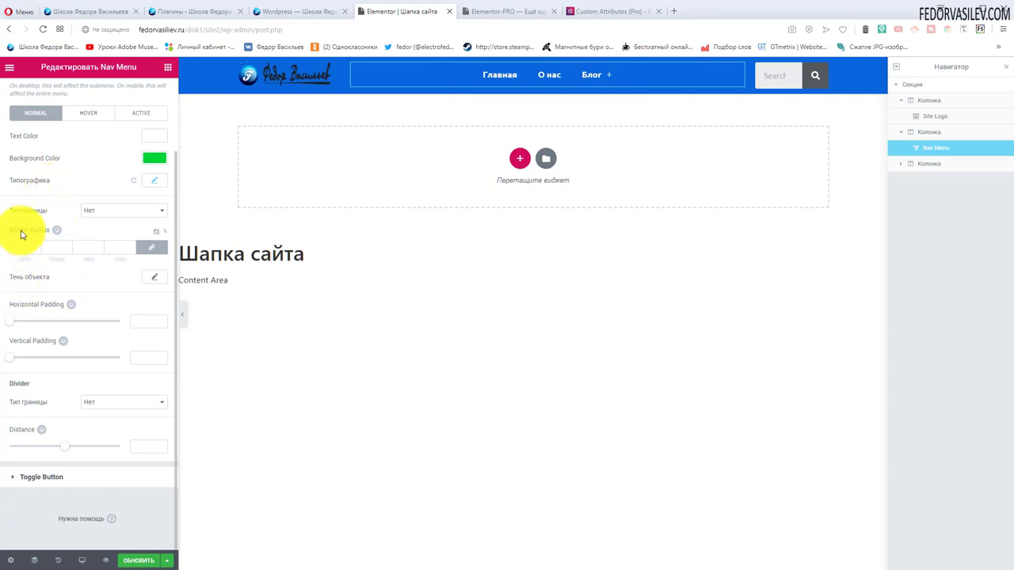
left_click(91, 210)
left_click(48, 207)
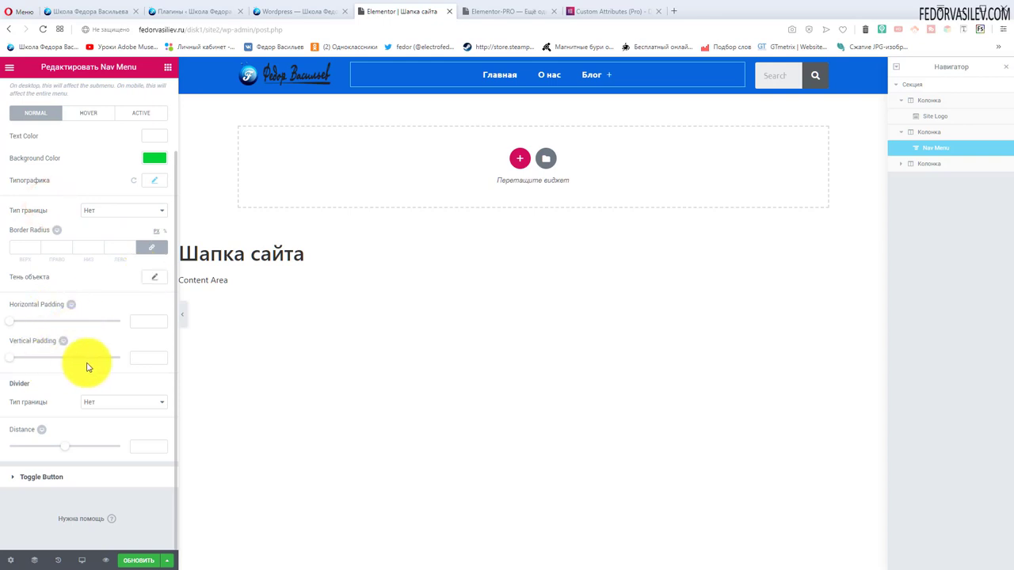
left_click(98, 404)
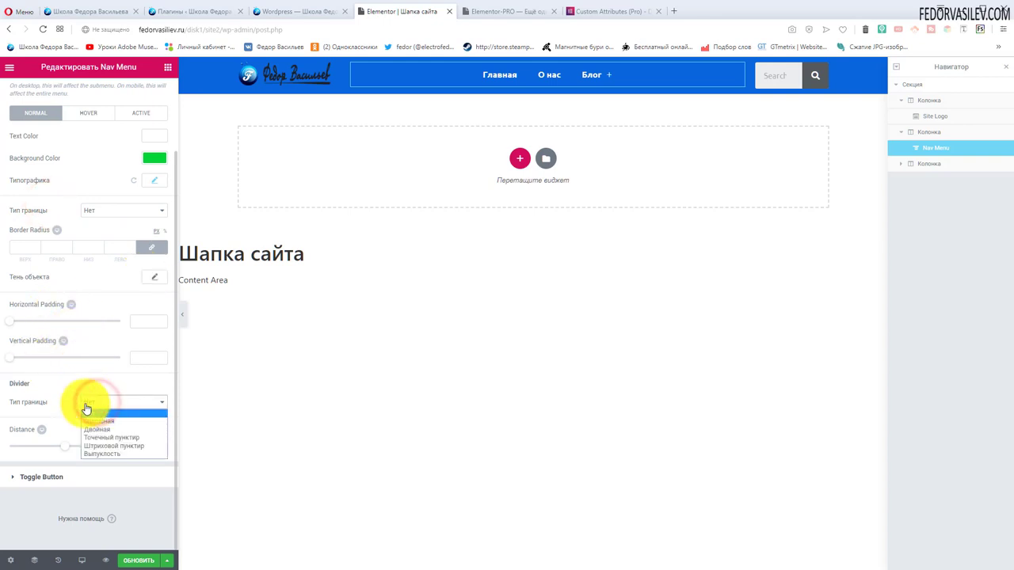
left_click(87, 410)
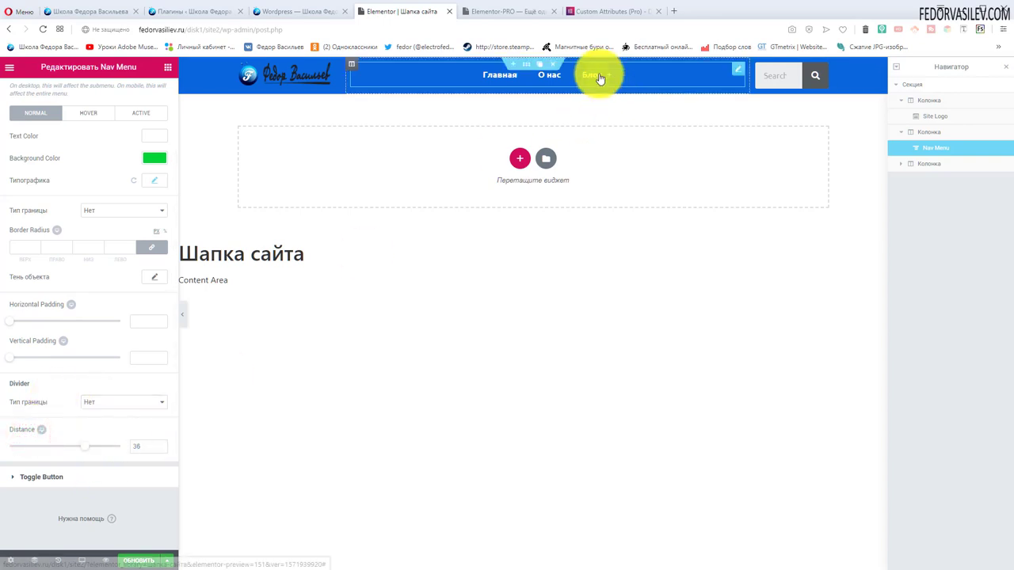
mouse_move(599, 76)
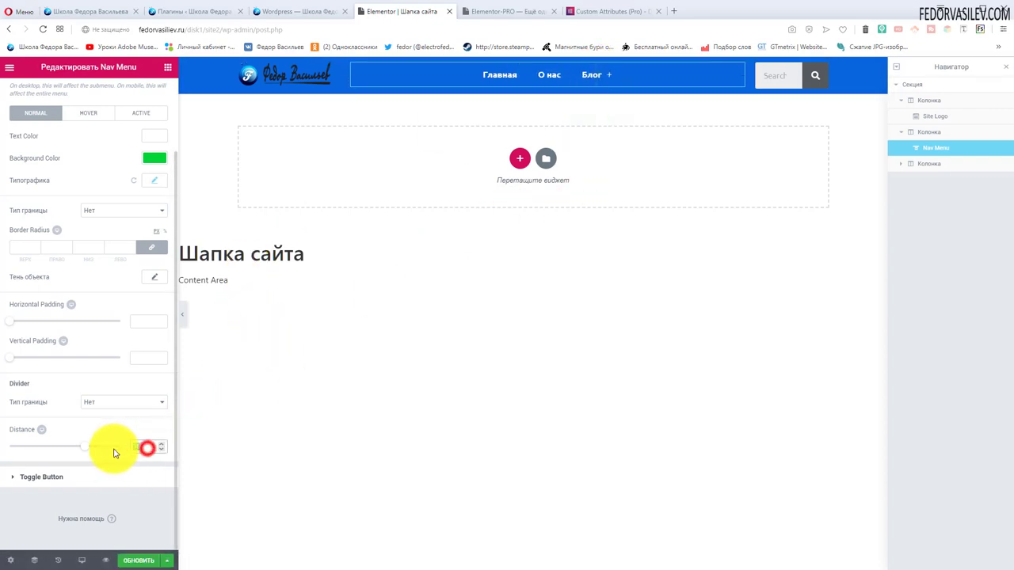
key("BackSpace")
- Open the Nav Menu's Toggle Button style settings and switch the header preview to tablet
left_click(42, 477)
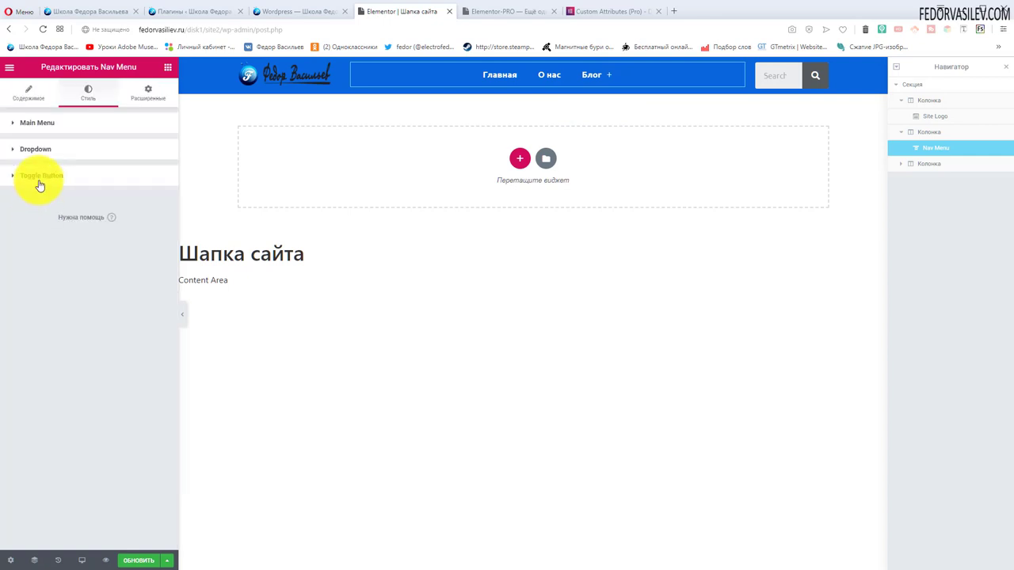
left_click(39, 181)
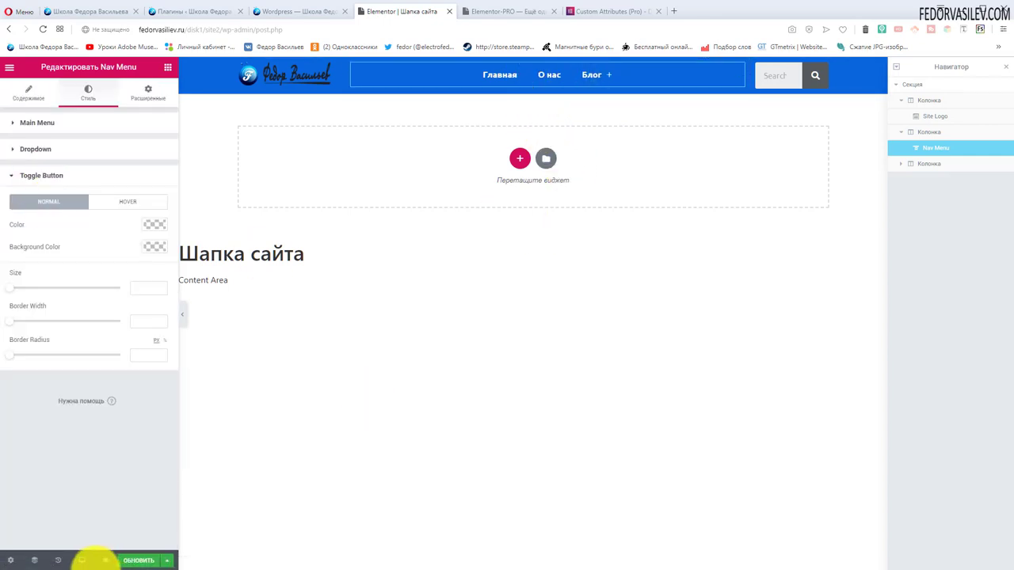
left_click(82, 560)
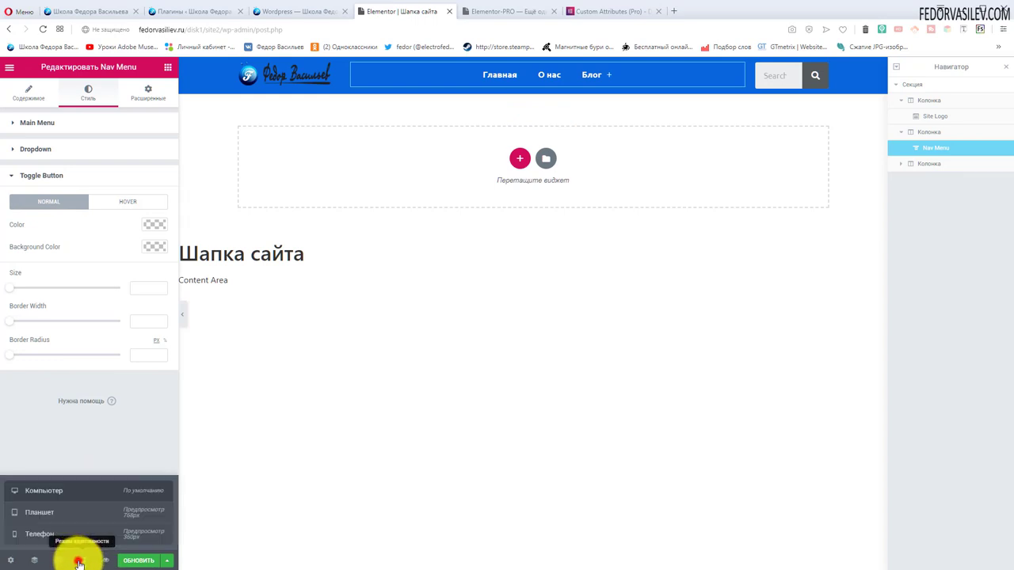
left_click(39, 513)
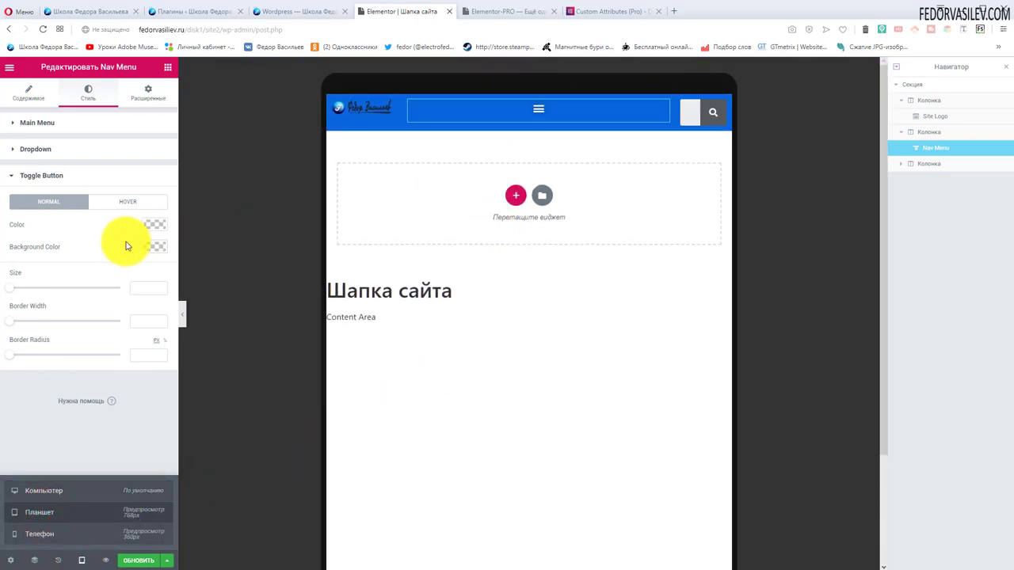
- Set the toggle button's normal color to yellow #f9ef7a and its background color to coral #f27f6f
left_click(155, 227)
left_click(91, 351)
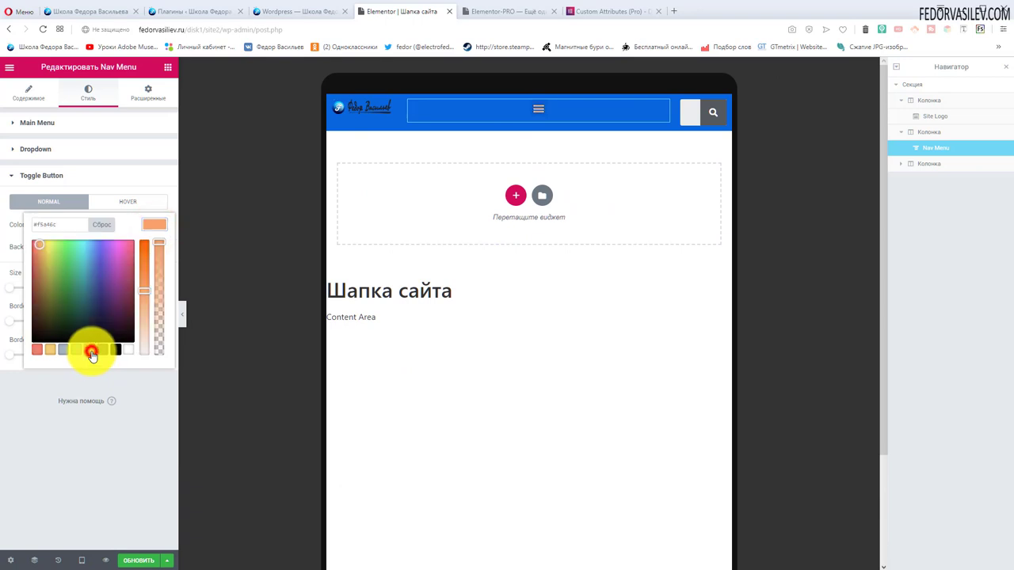
left_click(47, 244)
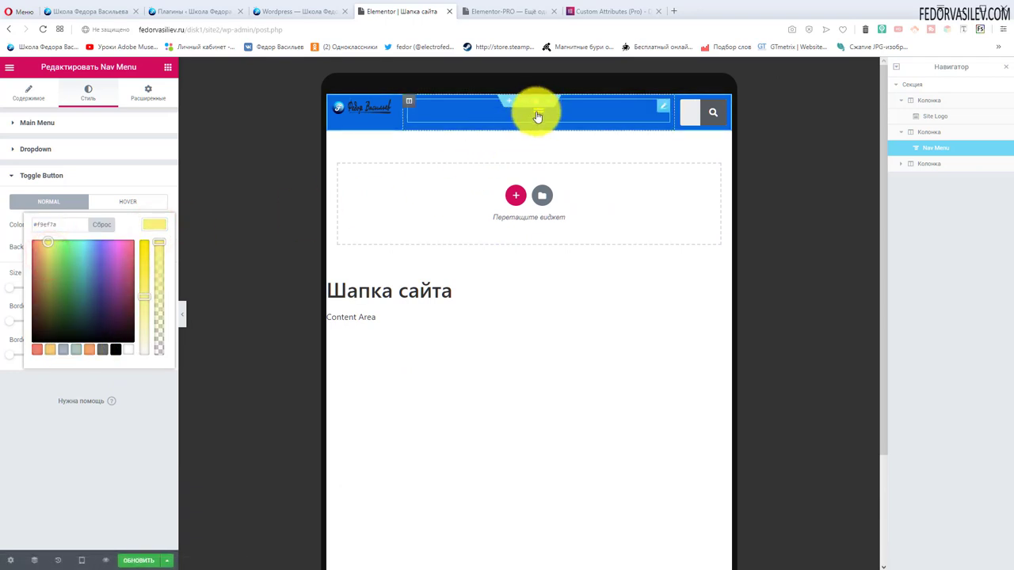
left_click(9, 228)
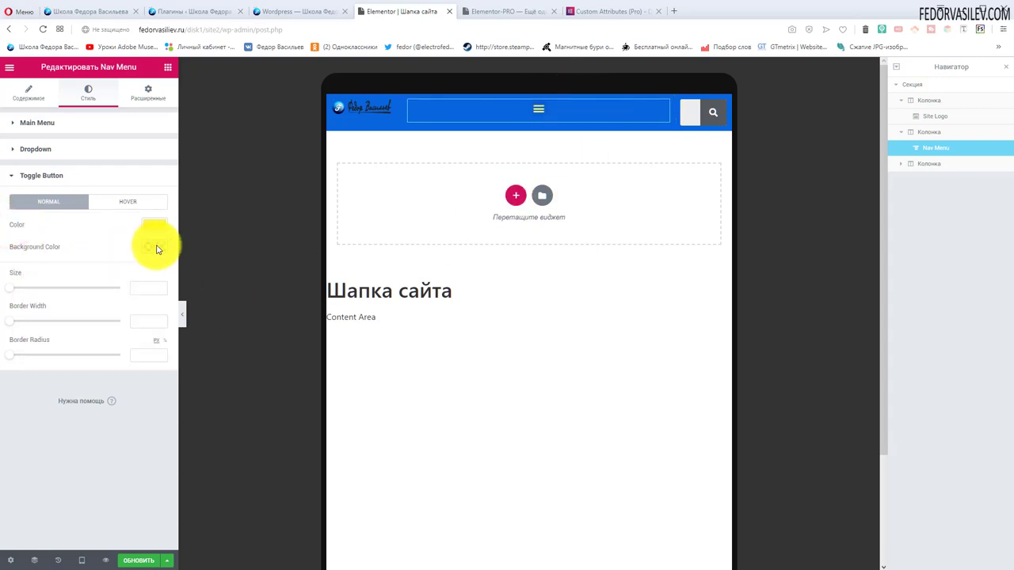
left_click(154, 247)
left_click(38, 373)
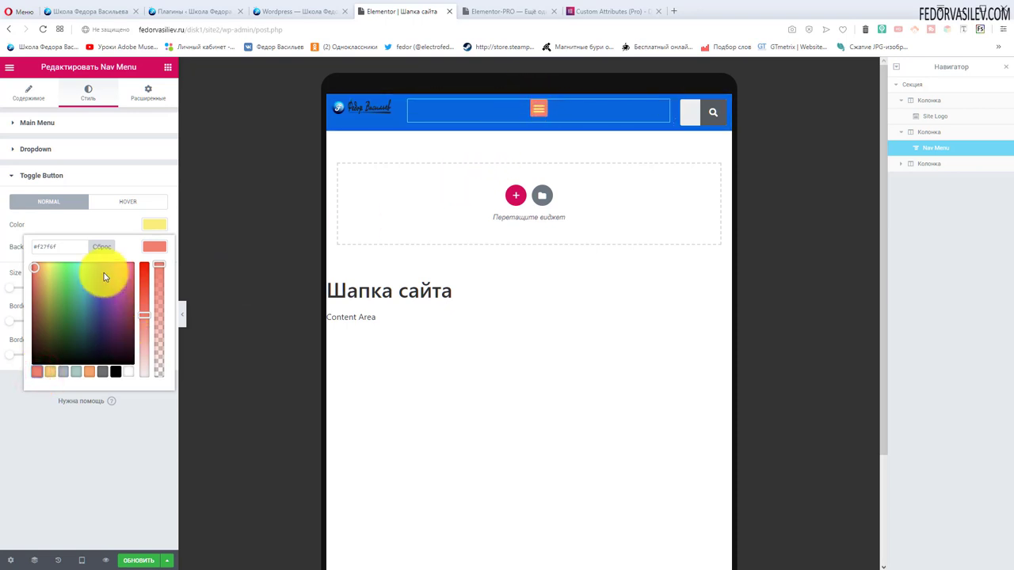
left_click(61, 225)
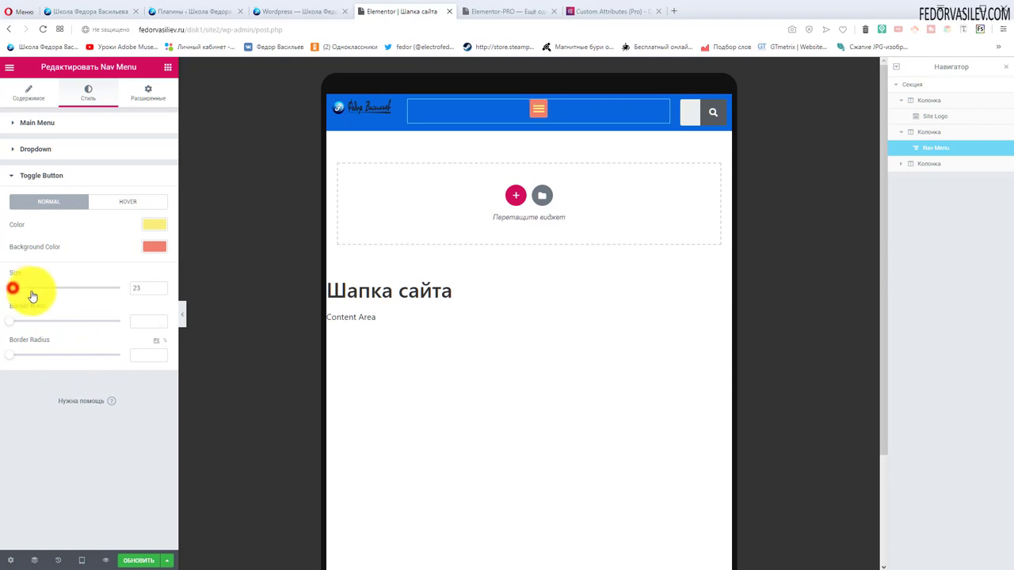
- Try a toggle button size of 26 and a border radius of 44, clearing each value
mouse_move(32, 297)
left_mouse_down()
mouse_move(68, 296)
mouse_move(14, 296)
mouse_move(34, 299)
left_mouse_up()
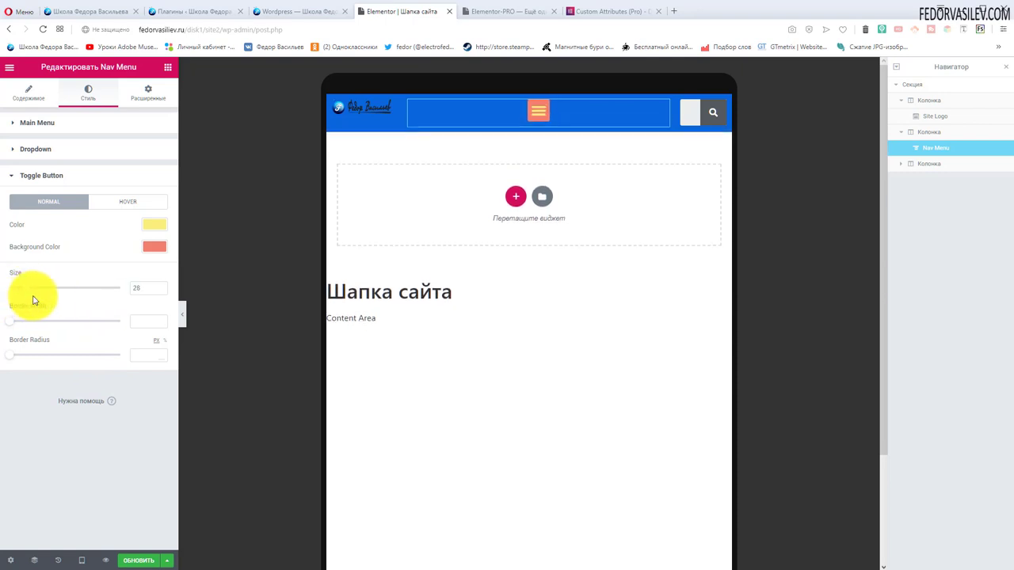
left_click(140, 288)
key("BackSpace")
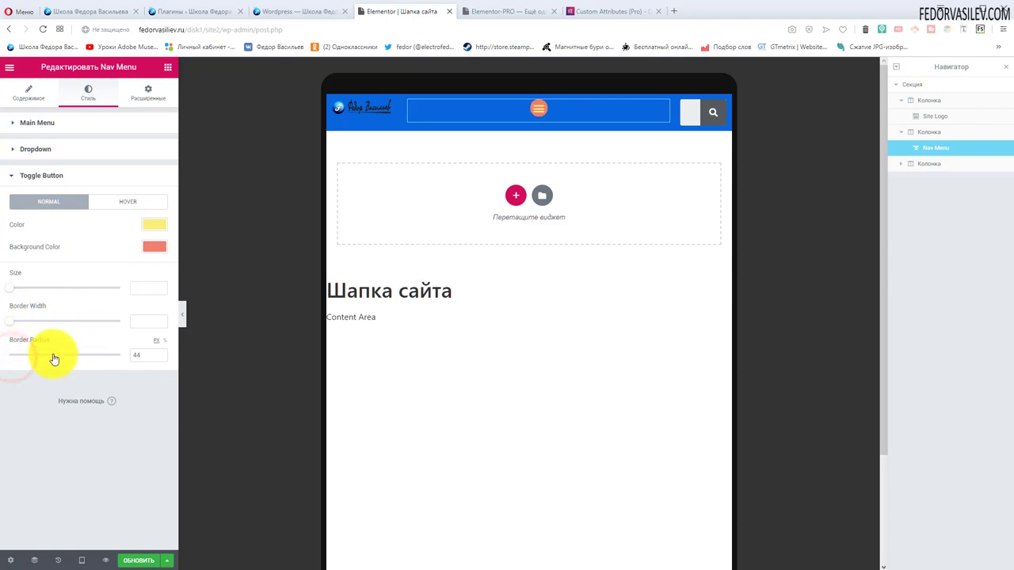
left_click(135, 354)
- Set the toggle button's hover color to coral #f27f6f and its hover background color to yellow
left_click(111, 201)
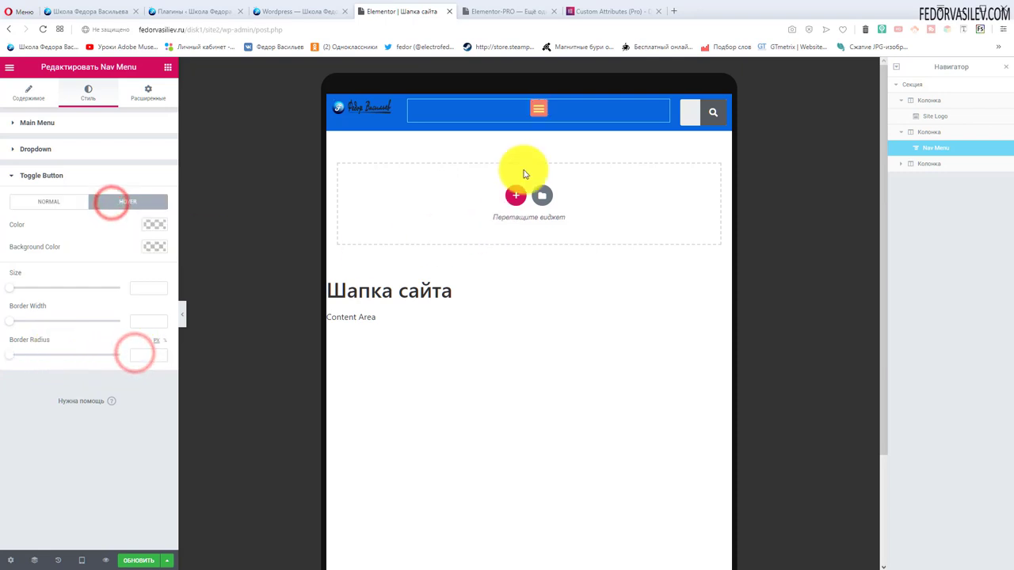
left_click(154, 228)
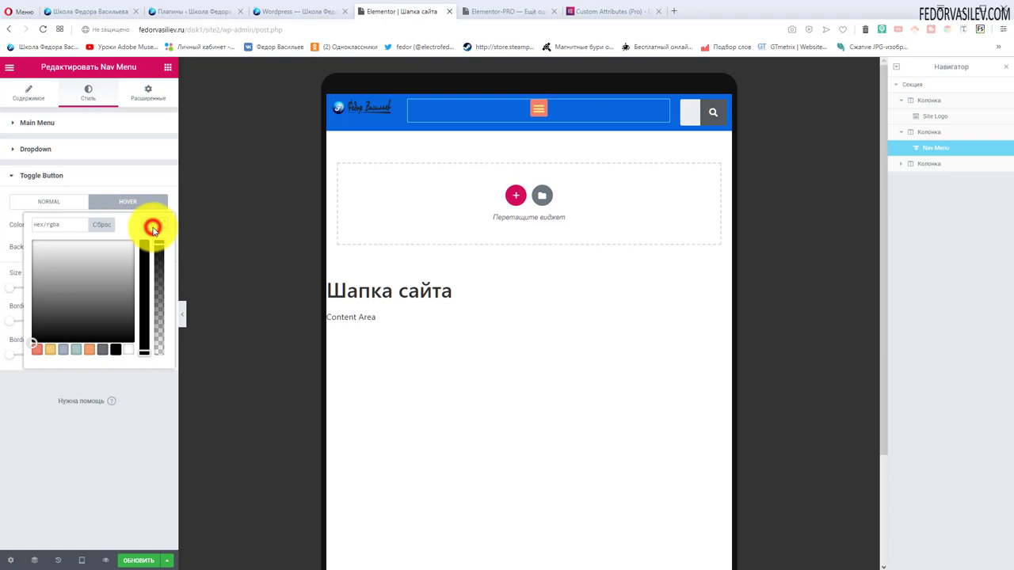
left_click(35, 352)
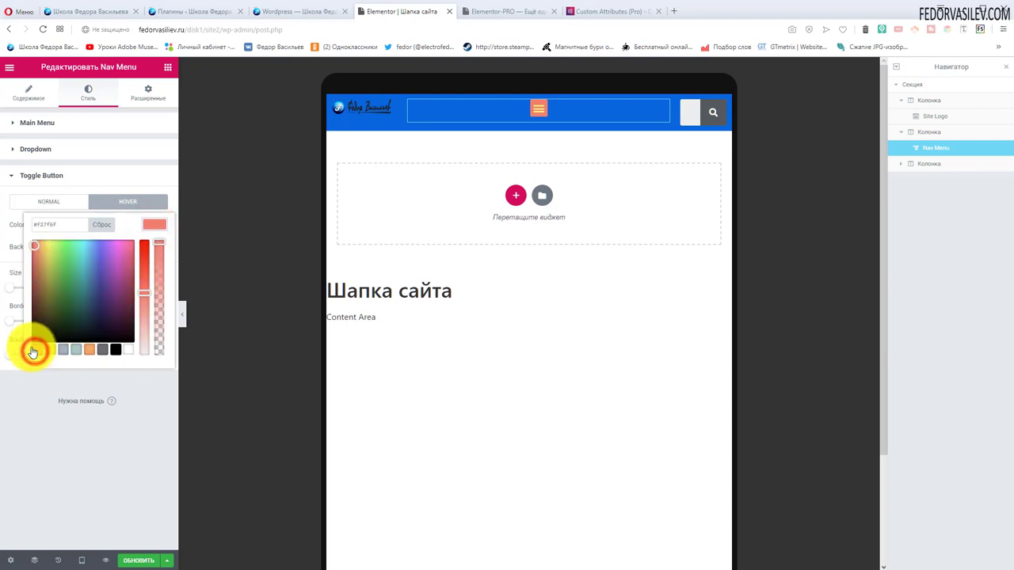
left_click(11, 226)
left_click(155, 248)
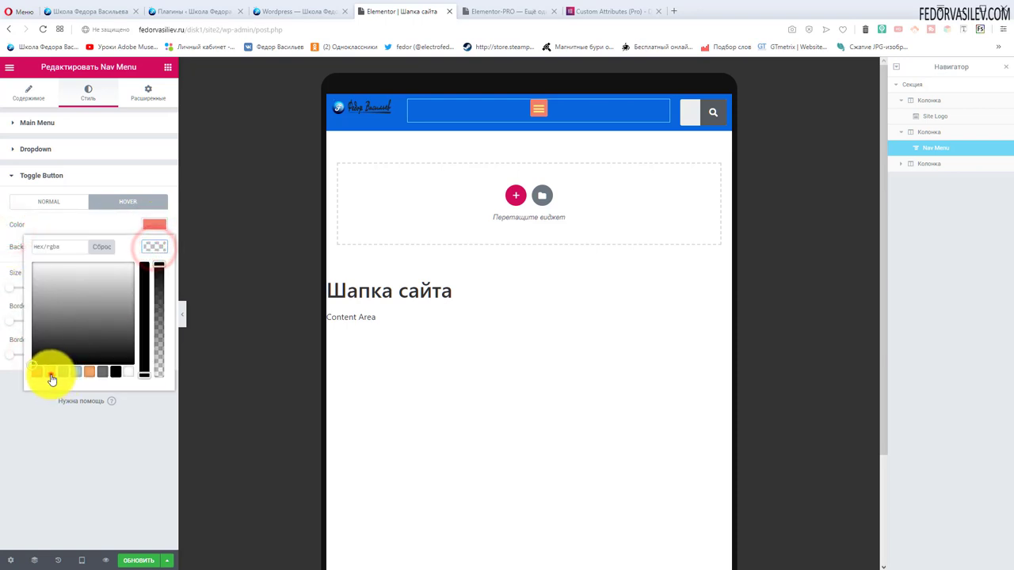
left_click(51, 374)
left_click_drag(57, 281, 51, 262)
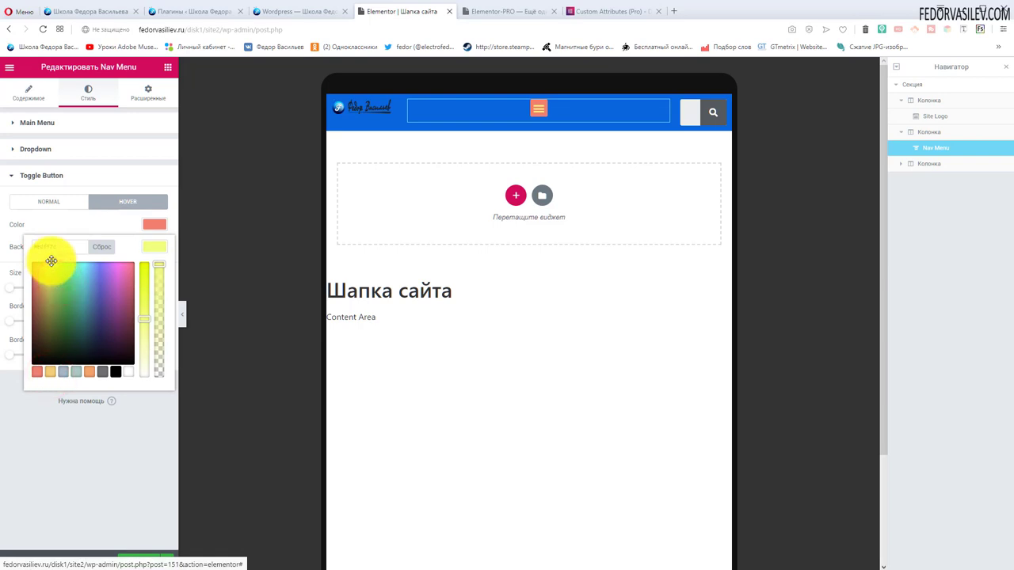
left_click(55, 220)
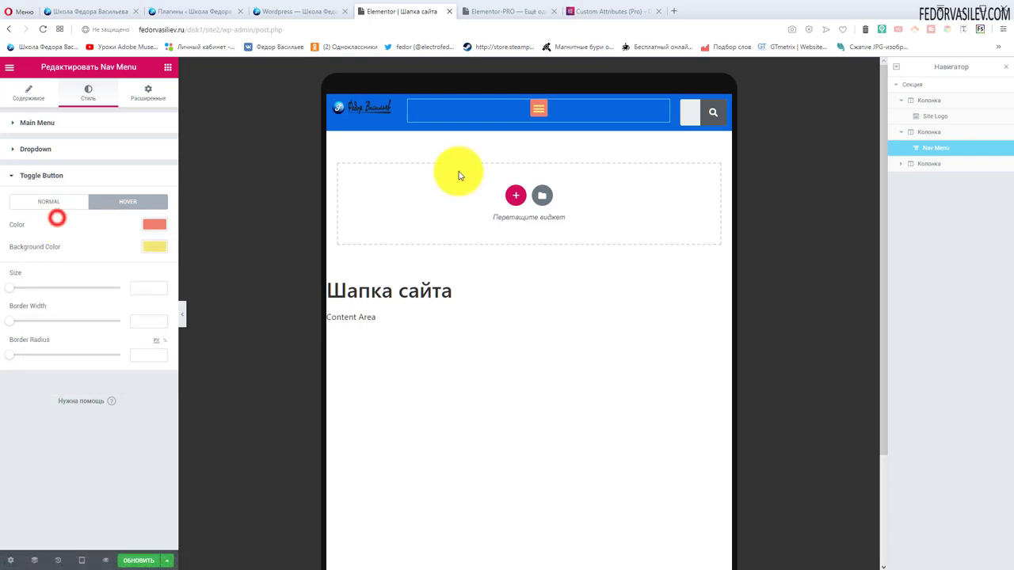
- Test the tablet menu with Блог expanded, and return to the desktop preview with the Dropdown style settings open
left_click(538, 116)
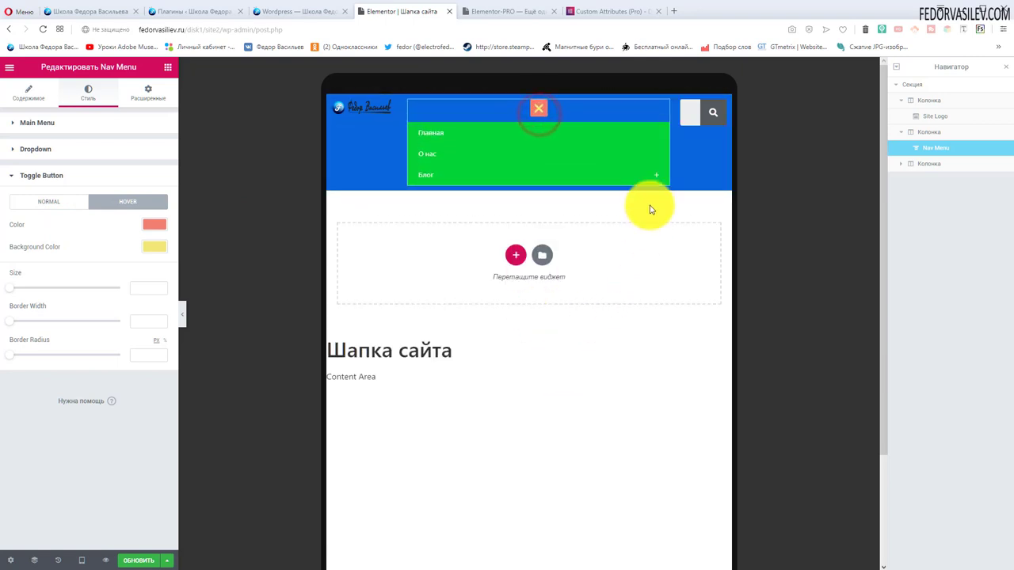
left_click(644, 179)
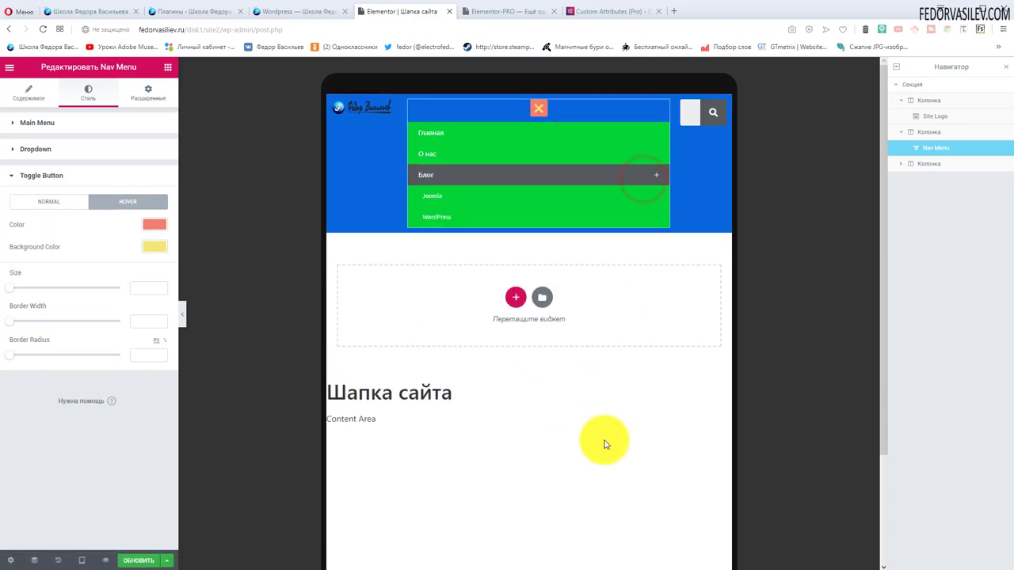
left_click(36, 149)
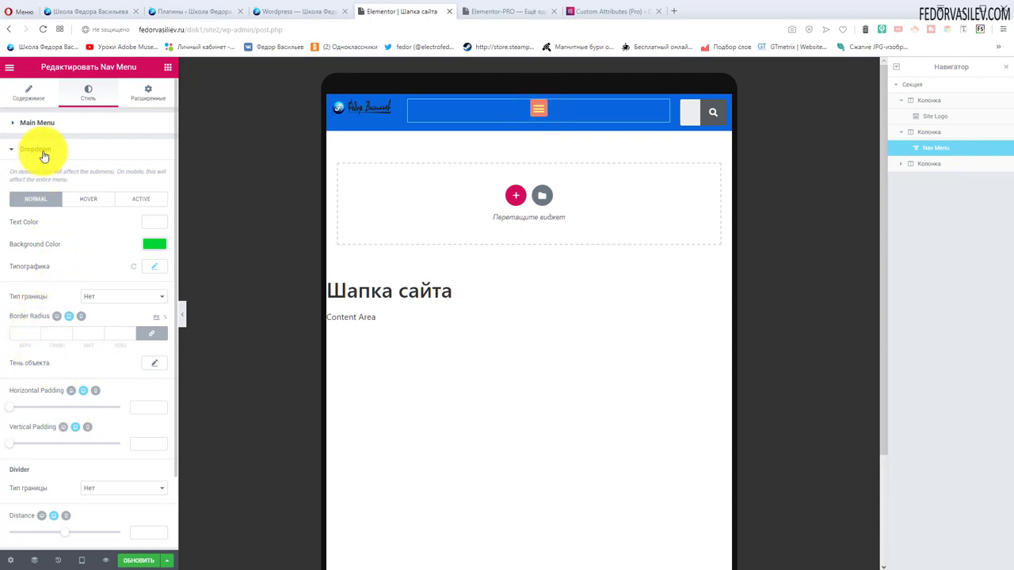
left_click(87, 562)
left_click(61, 491)
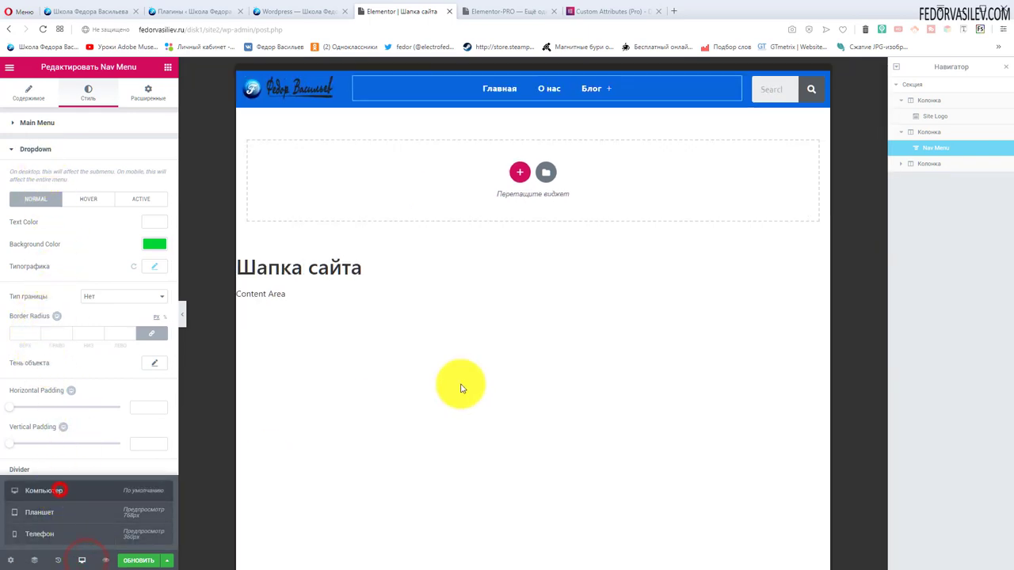
mouse_move(614, 79)
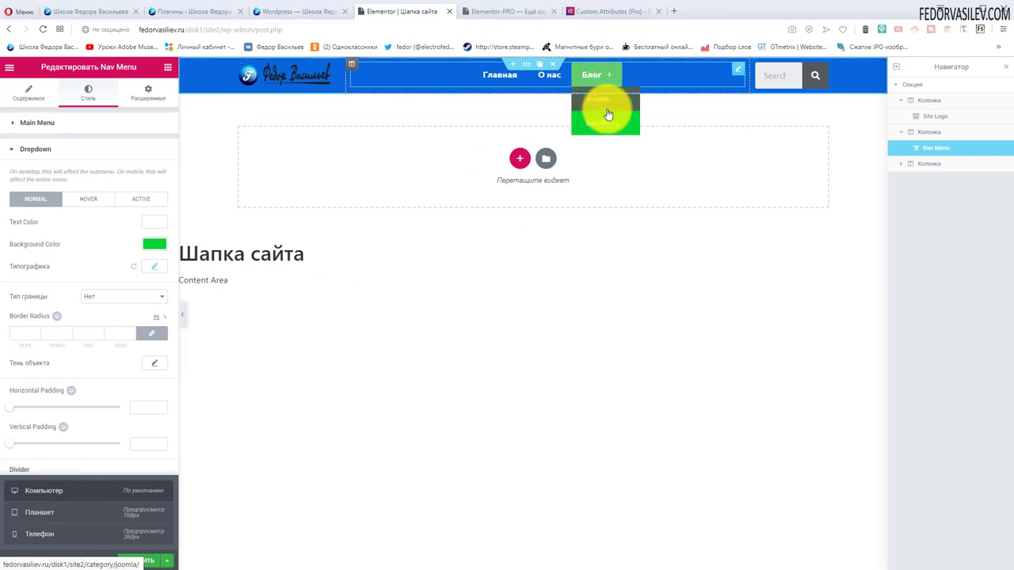
- Set the dropdown's hover background color to semi-transparent orange based on #f5a46c and check it on the Блог submenu
left_click(88, 199)
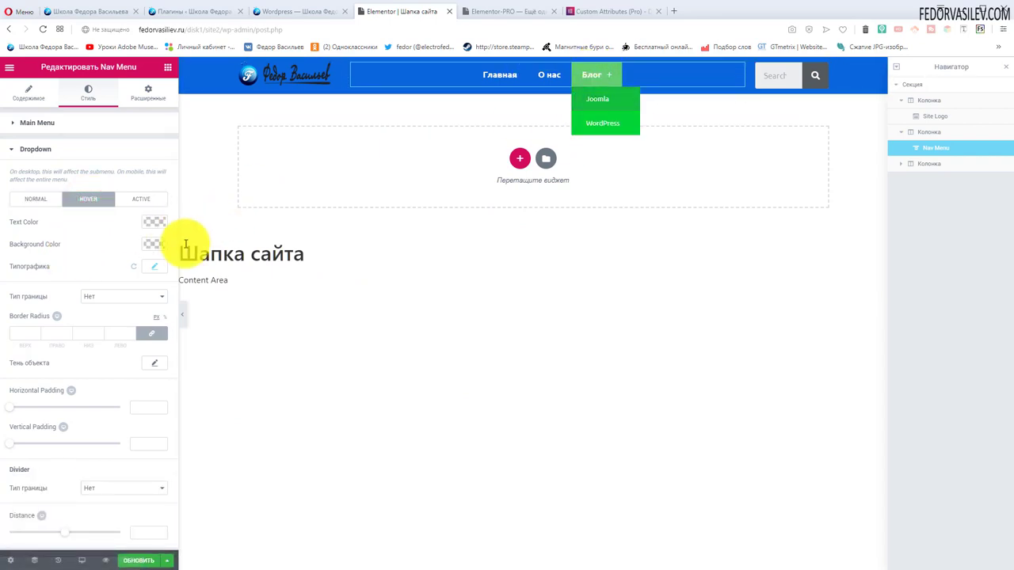
mouse_move(602, 79)
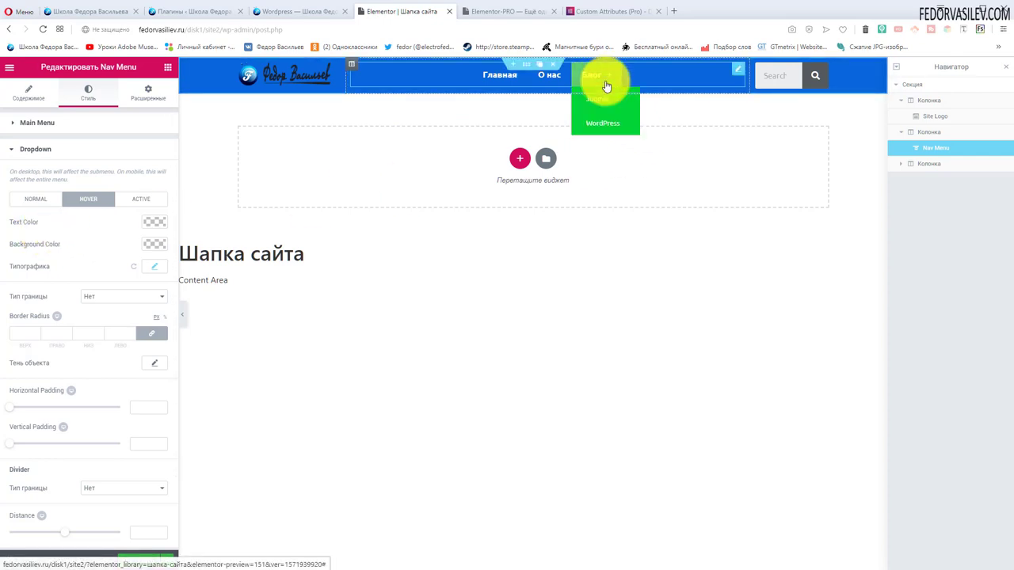
left_click(151, 244)
left_click(90, 370)
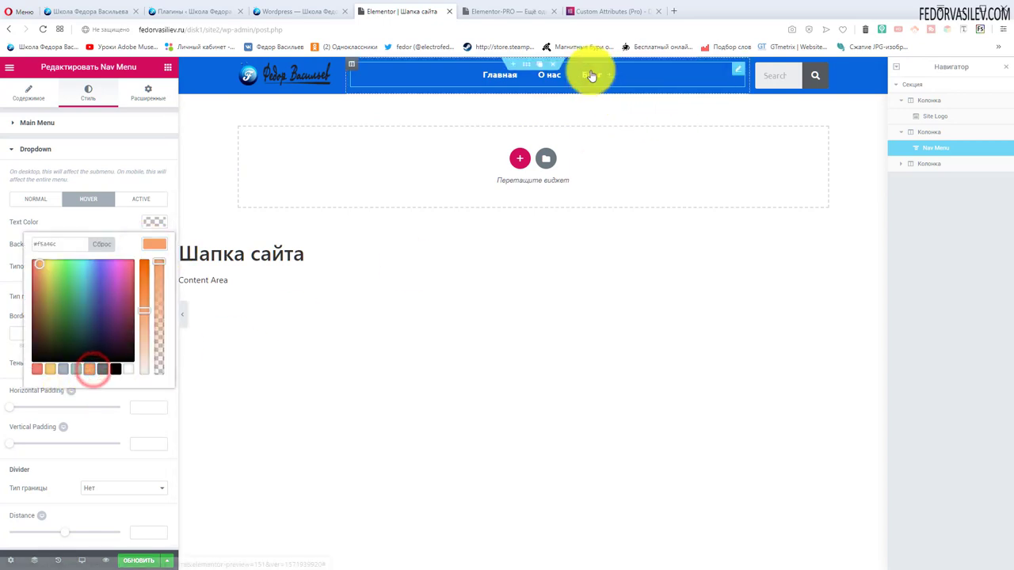
mouse_move(594, 95)
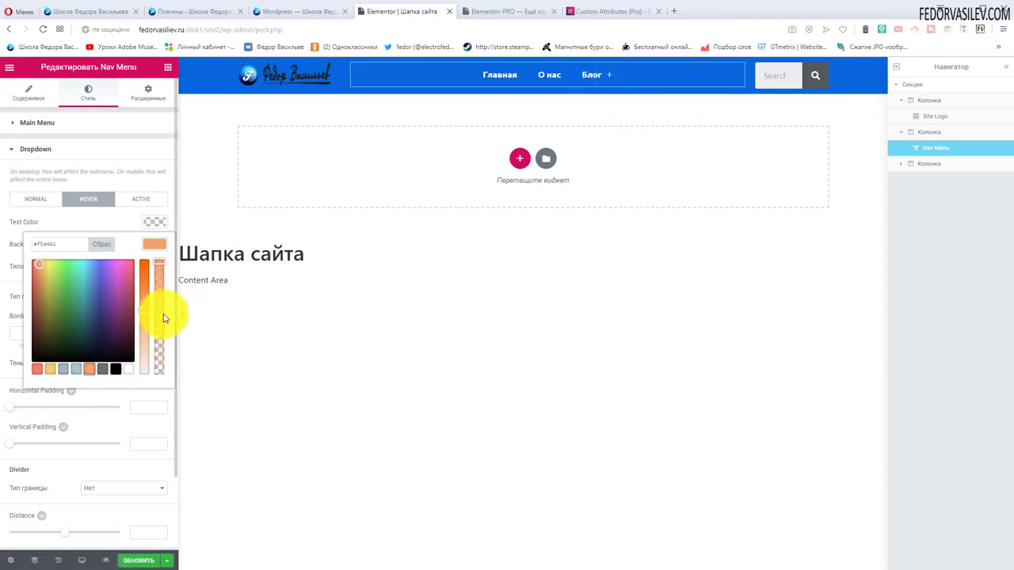
left_click_drag(158, 325, 159, 319)
mouse_move(605, 74)
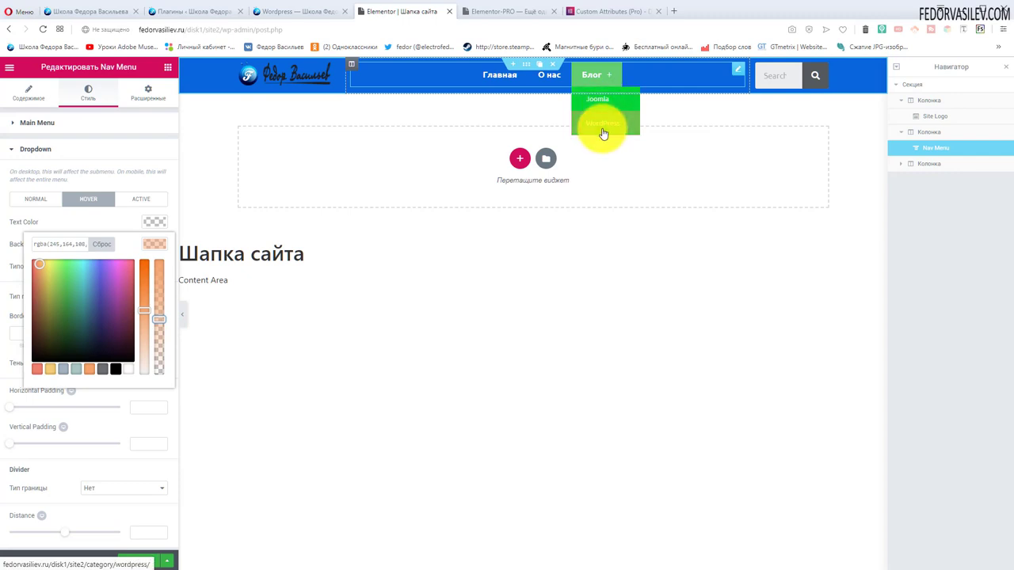
- Make the dropdown's orange hover background color fully opaque
left_click(158, 318)
left_click(116, 220)
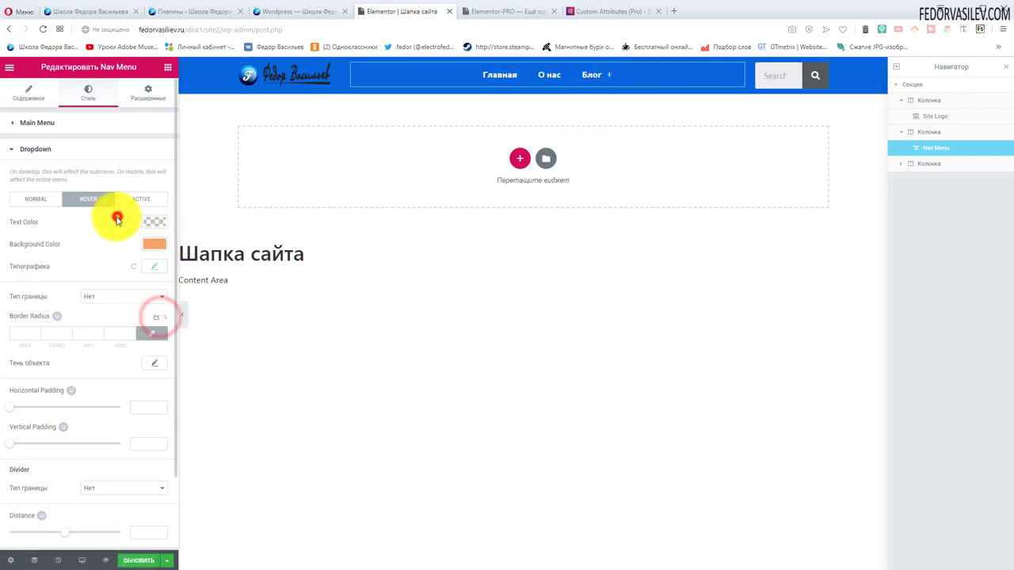
scroll(115, 220, "down", 2)
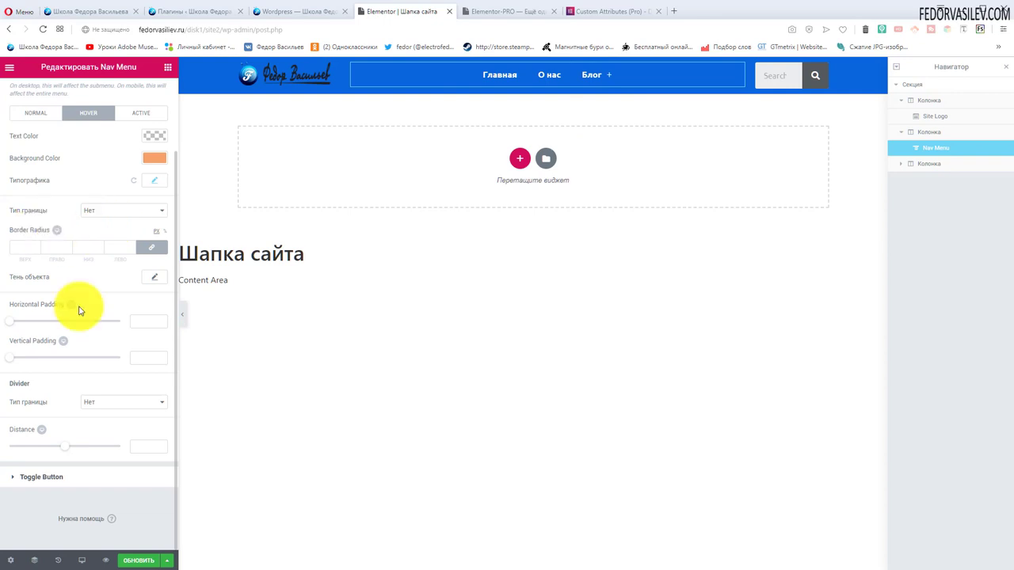
scroll(103, 238, "up", 2)
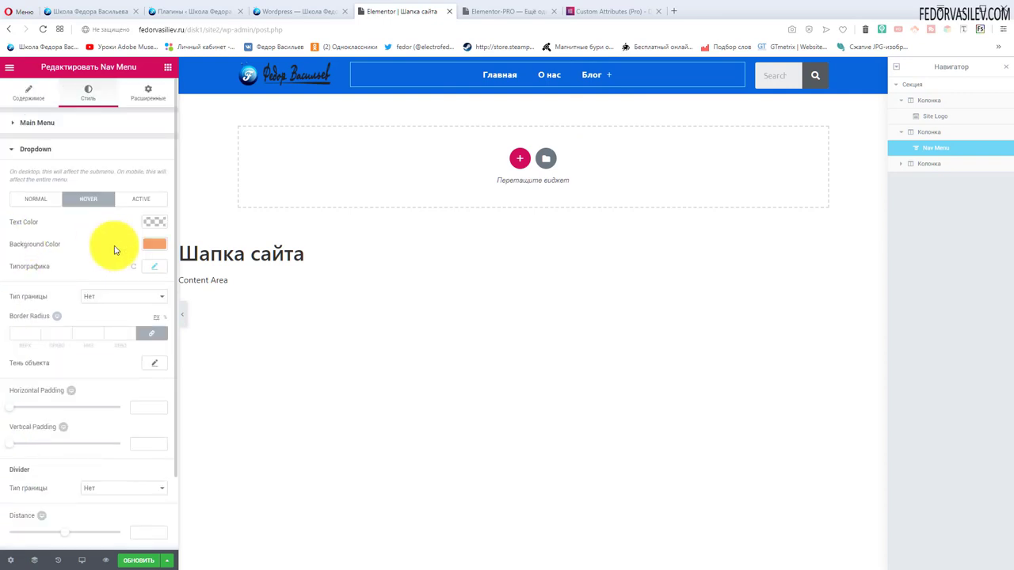
- Examine the dropdown's Active state color, border and padding settings
left_click(139, 201)
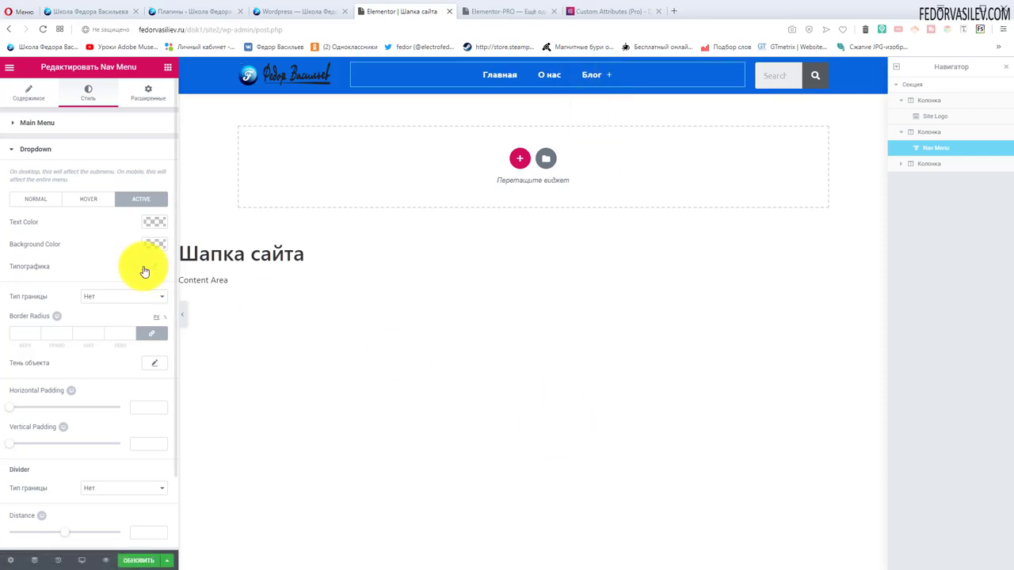
scroll(79, 479, "down", 1)
scroll(78, 321, "up", 1)
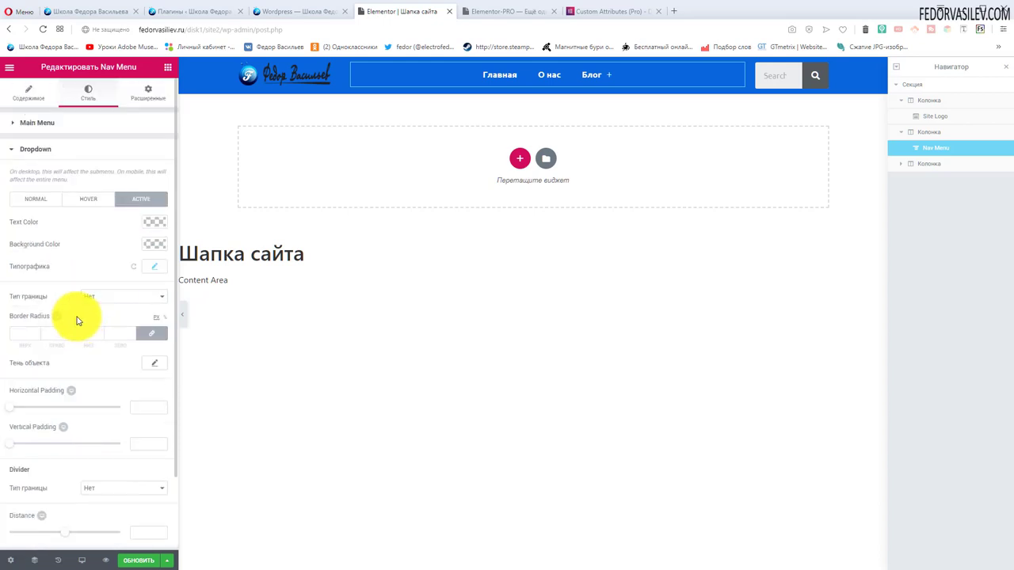
- Set the main menu's pointer color for the Active state to green #00c9a1
left_click(30, 152)
left_click(37, 124)
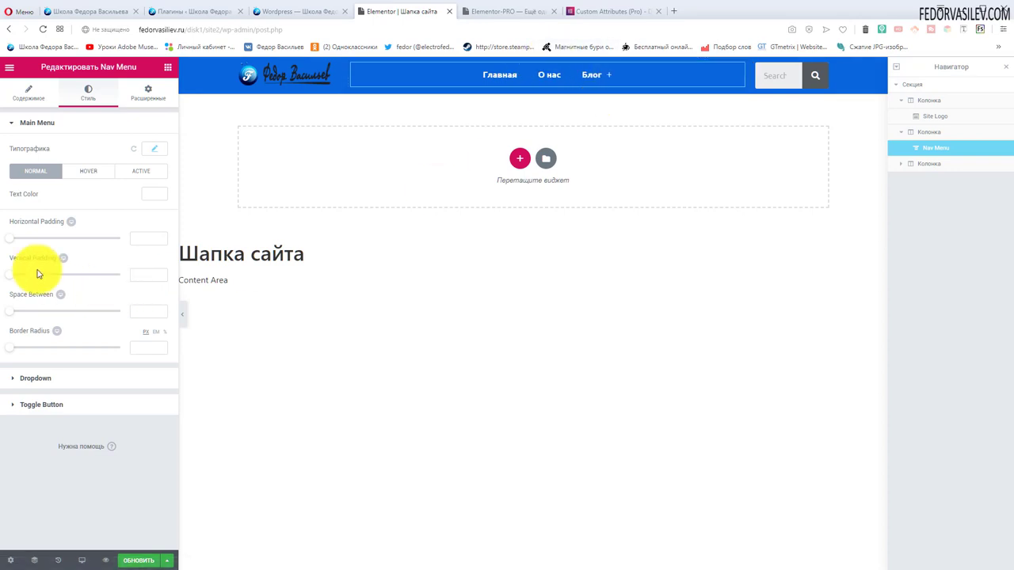
left_click(83, 171)
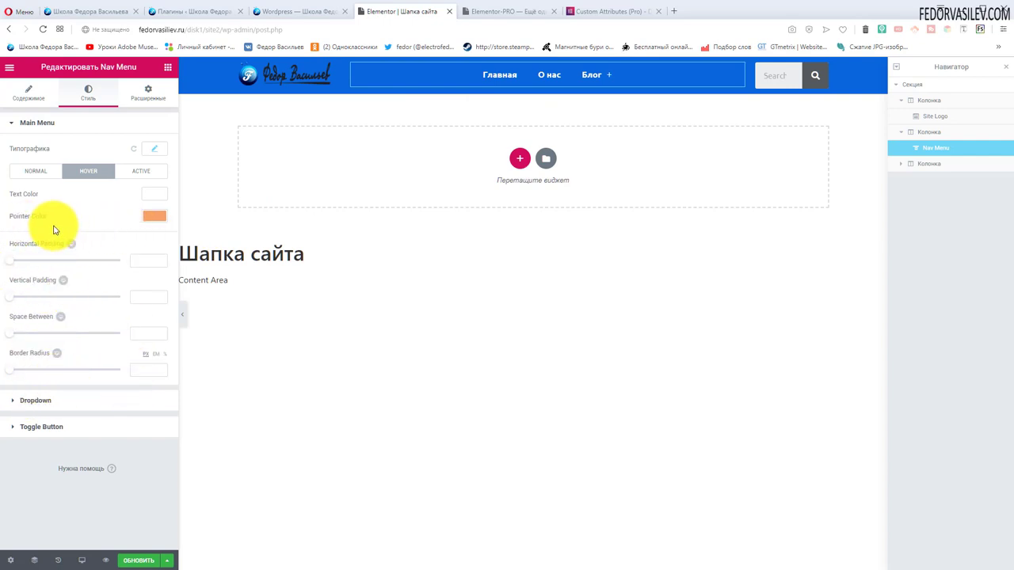
left_click(145, 172)
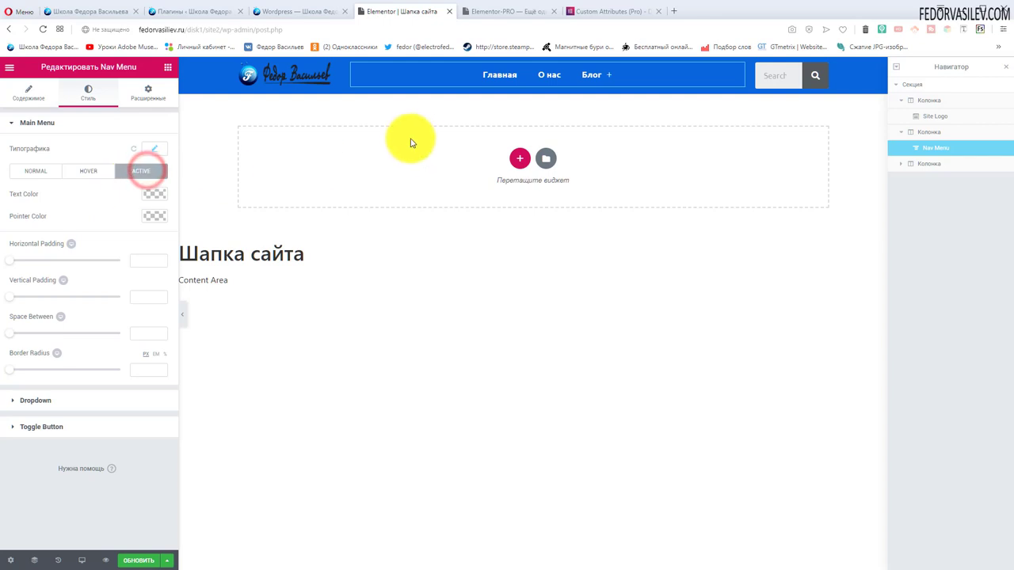
left_click(152, 218)
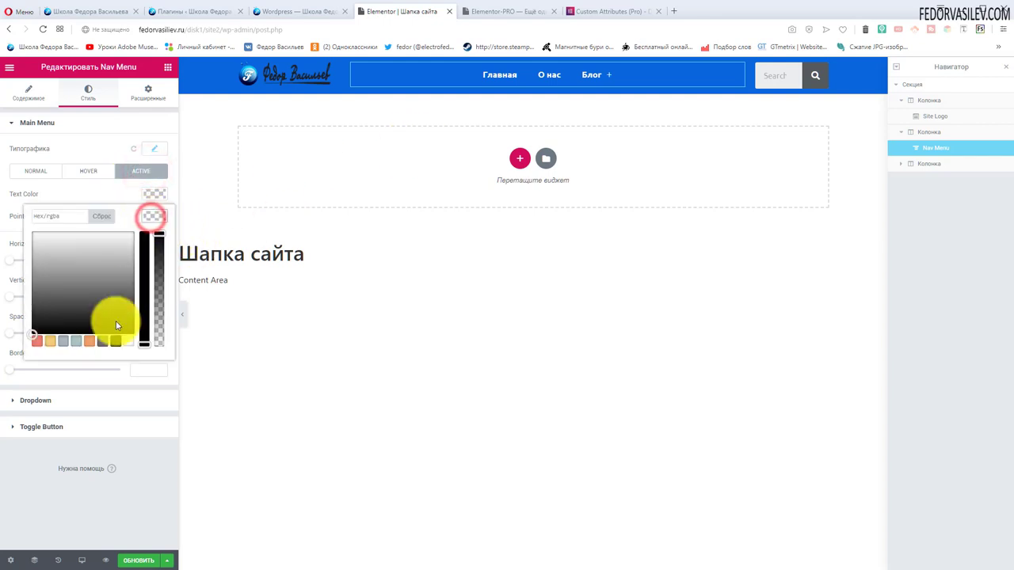
left_click(76, 342)
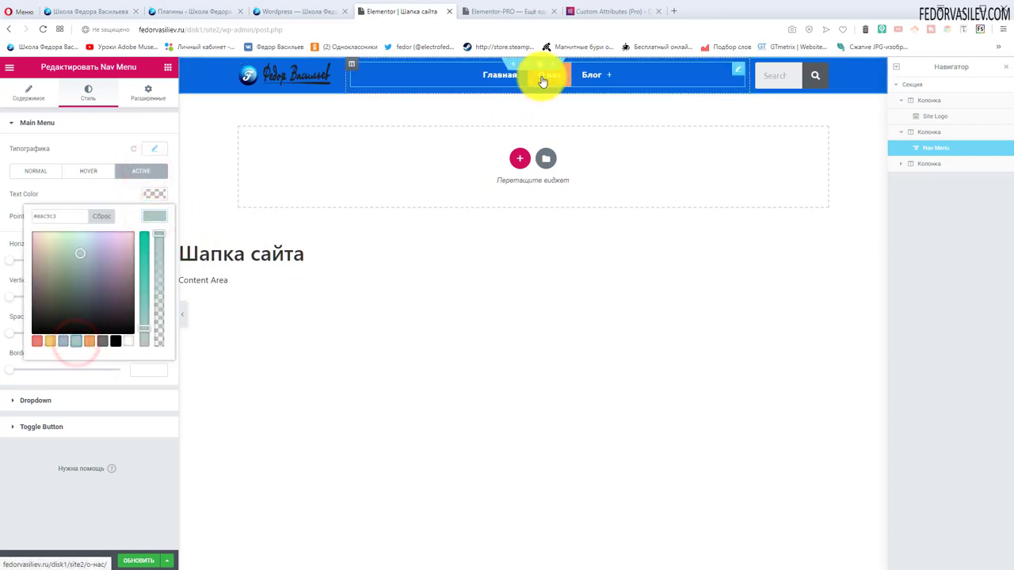
mouse_move(614, 82)
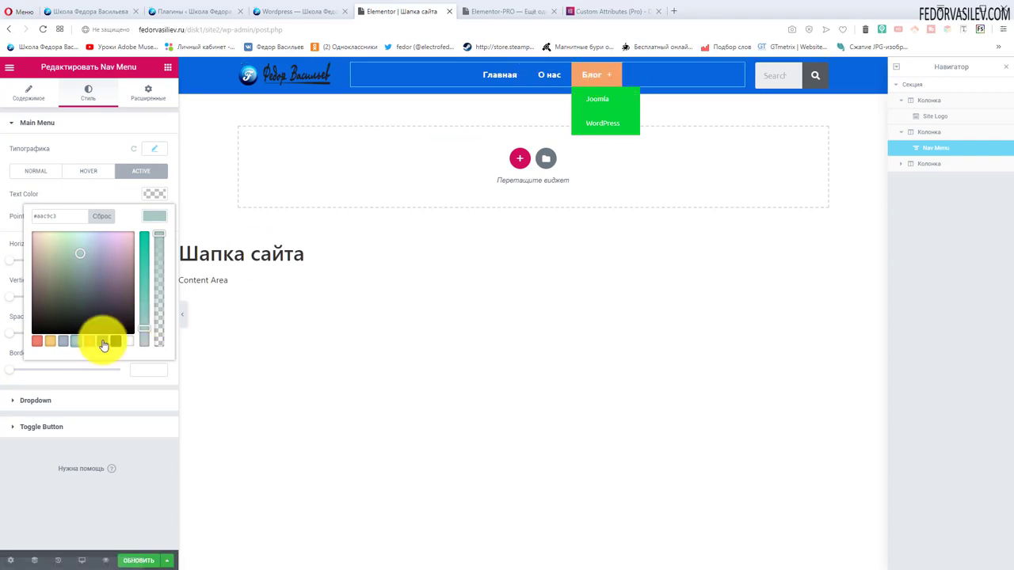
left_click_drag(143, 277, 145, 221)
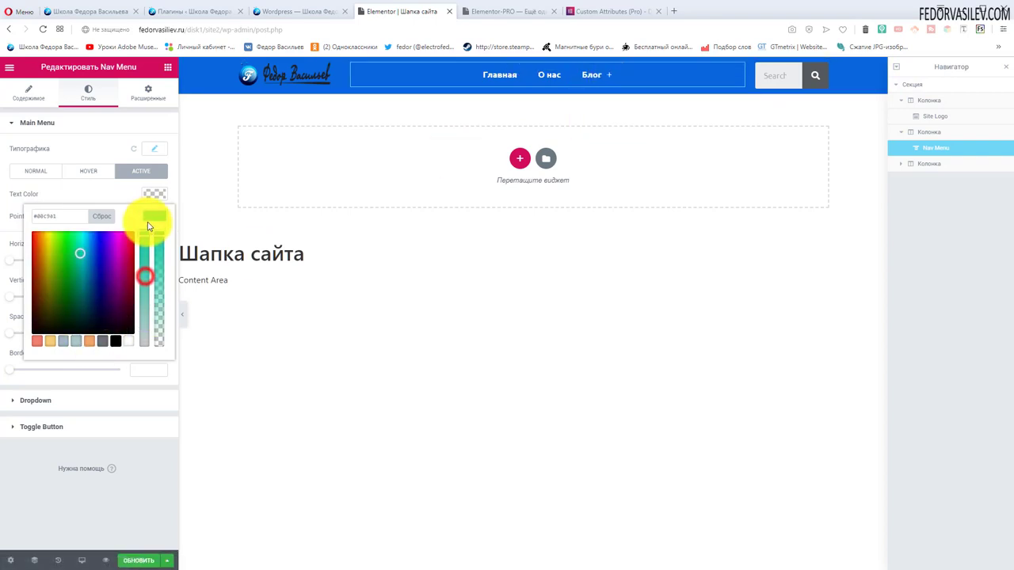
left_click(109, 191)
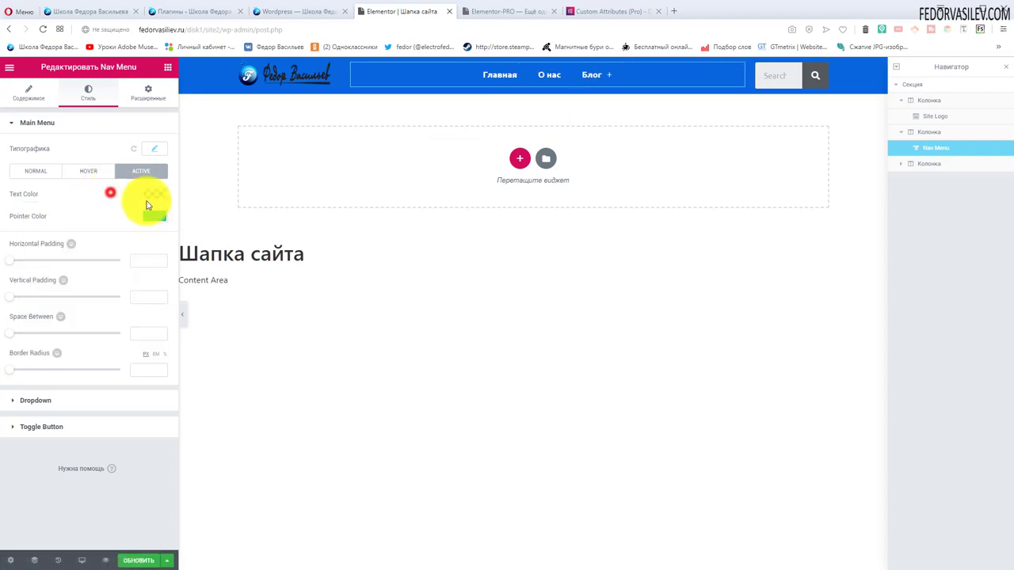
- Set the main menu's Active text color to white #ffffff and update the header template
left_click(155, 195)
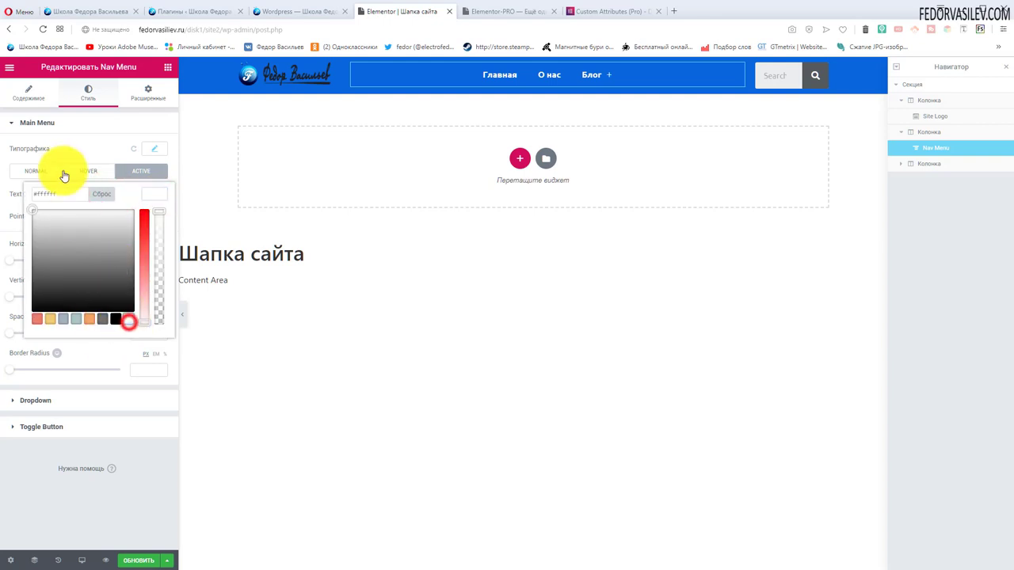
left_click(83, 148)
left_click(122, 560)
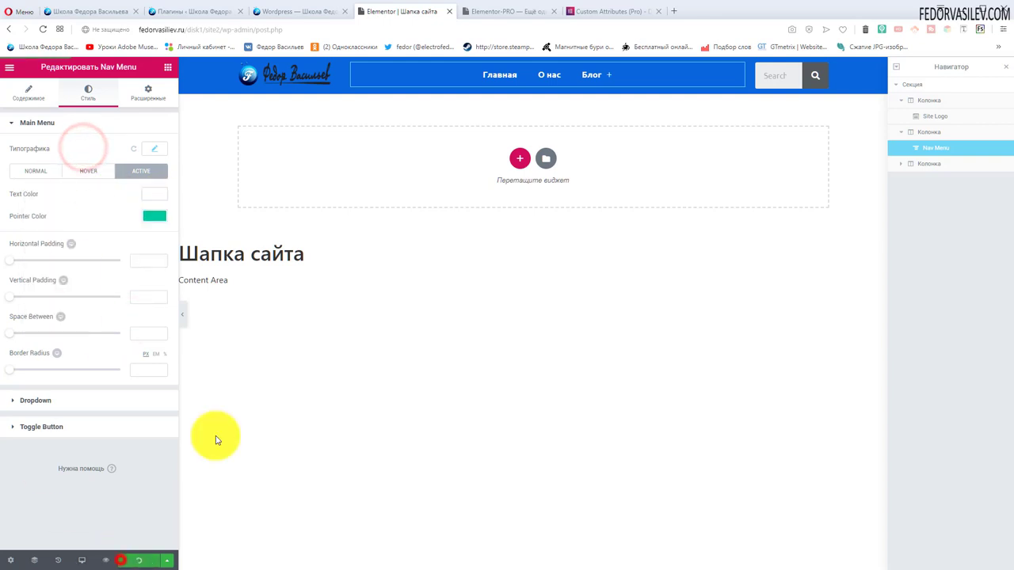
- Reload the live Elementor-PRO home page and test the active menu item by switching between Главная and О нас
left_click(504, 11)
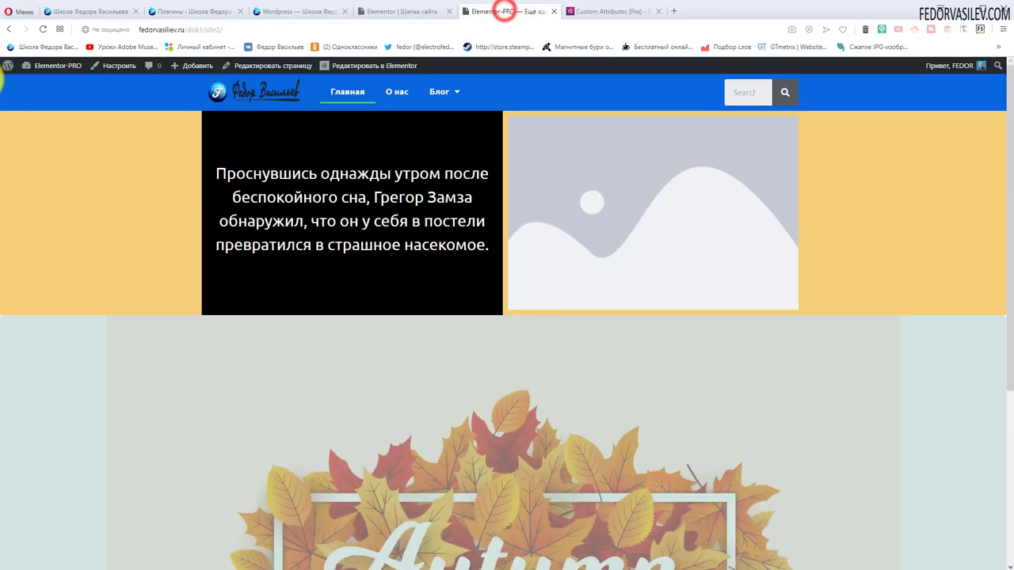
left_click(43, 32)
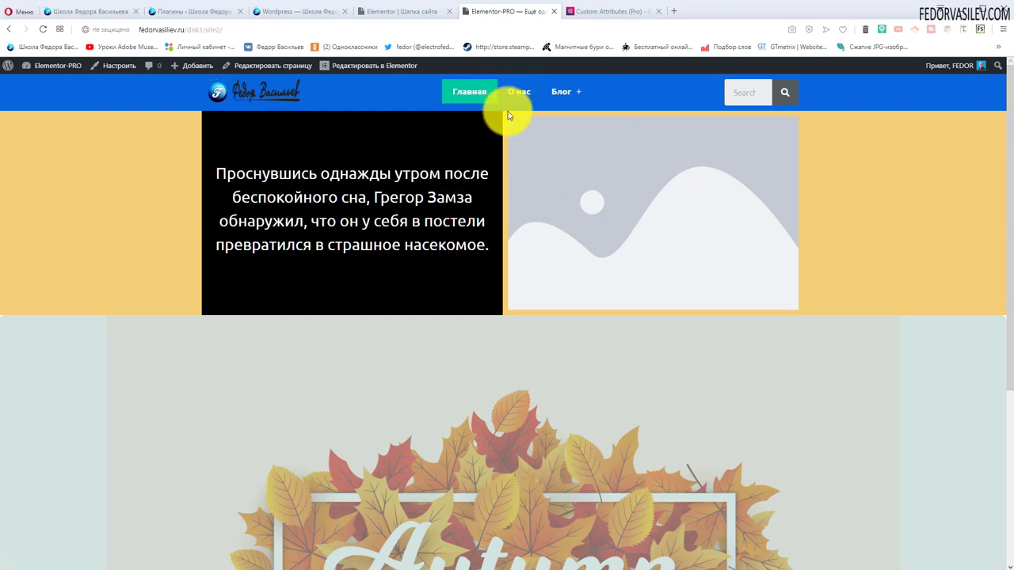
mouse_move(564, 92)
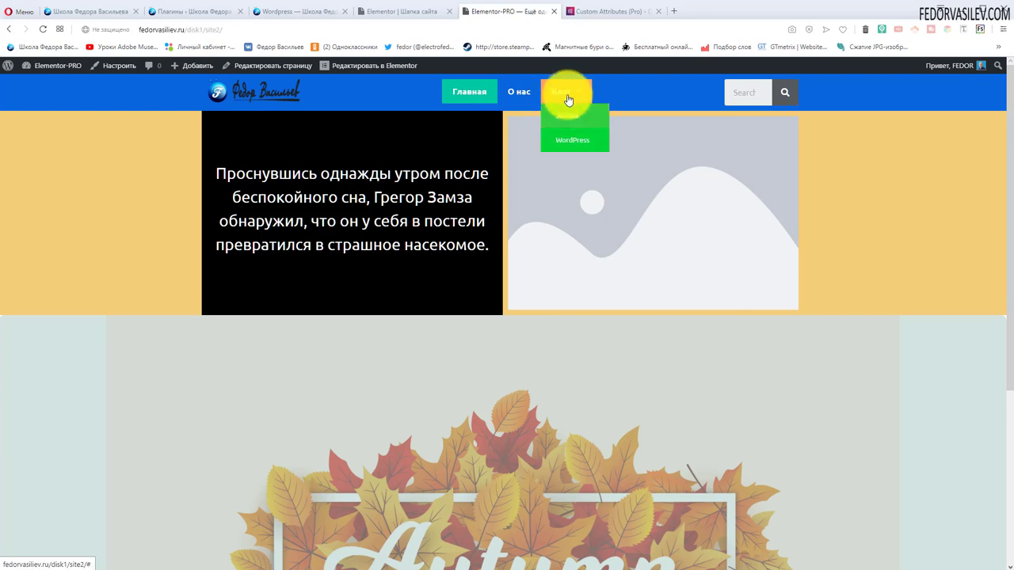
left_click(528, 94)
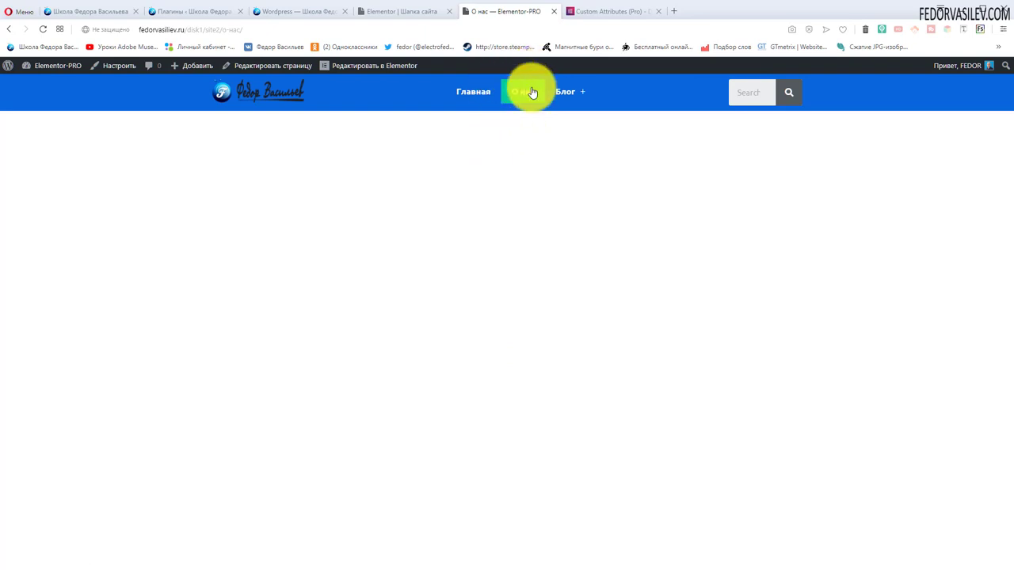
left_click(468, 92)
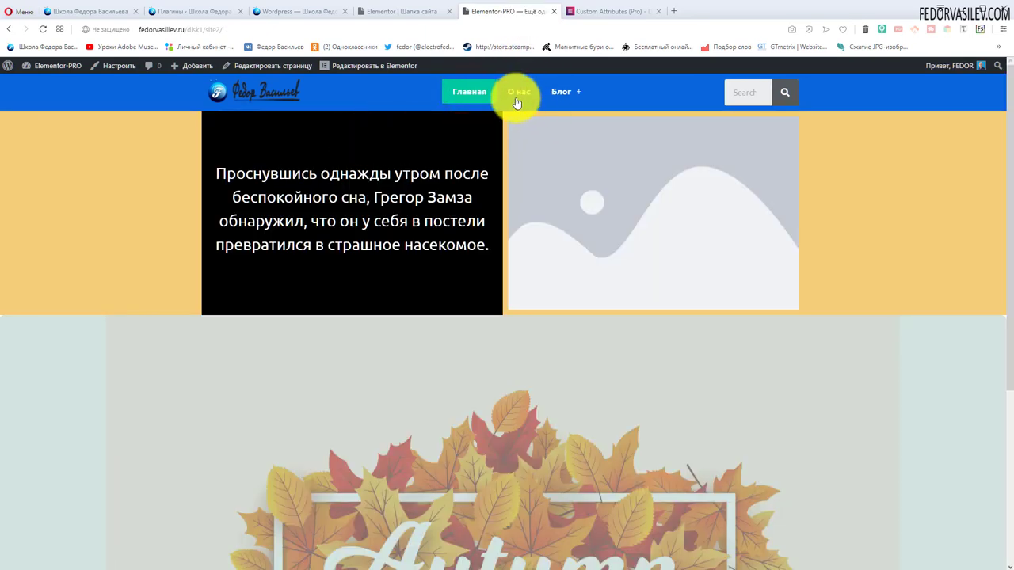
left_click(516, 94)
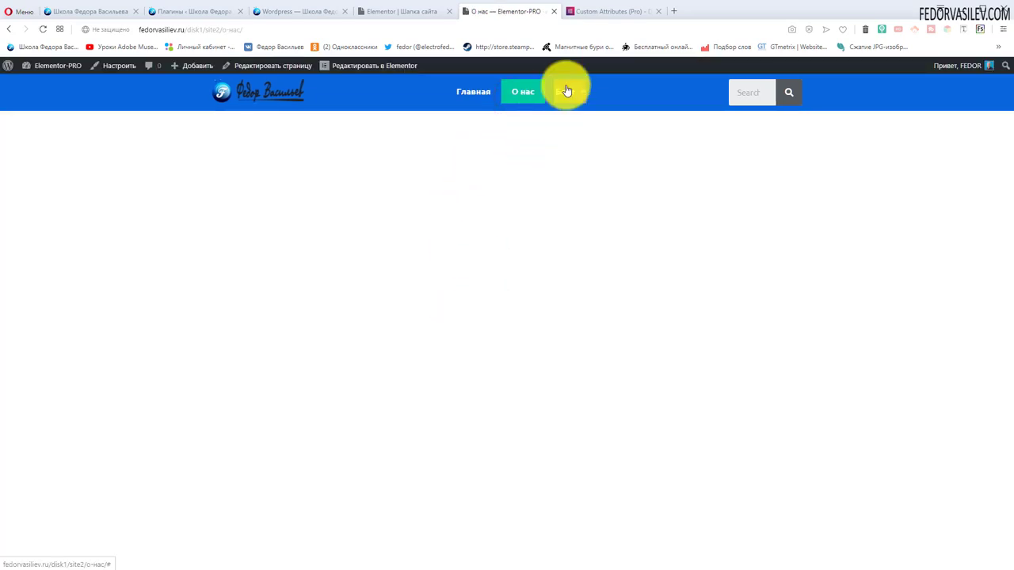
mouse_move(567, 91)
left_click(468, 92)
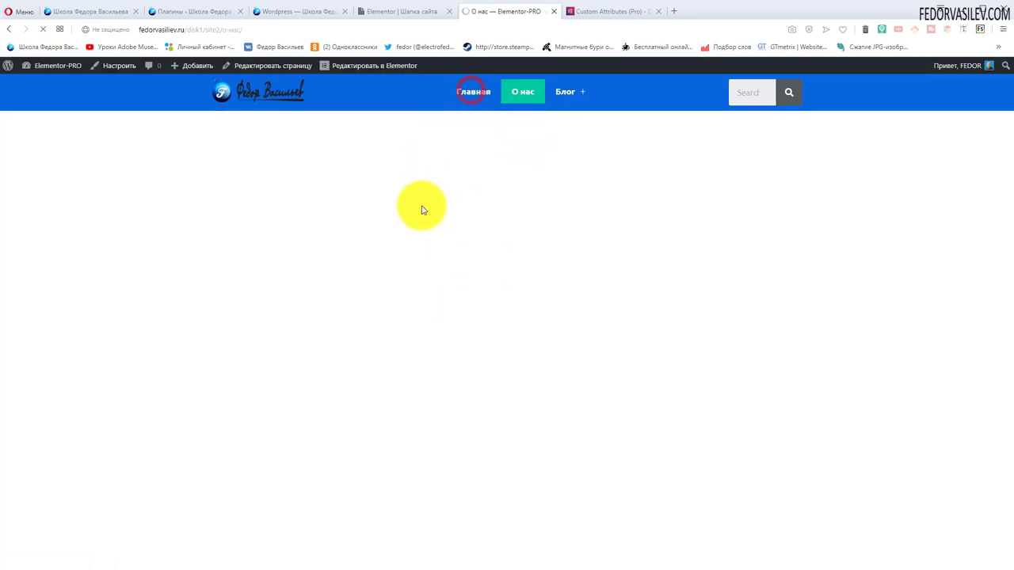
- Inspect the live home page in the 430 px wide mobile emulation and test its toggle menu
right_click(488, 336)
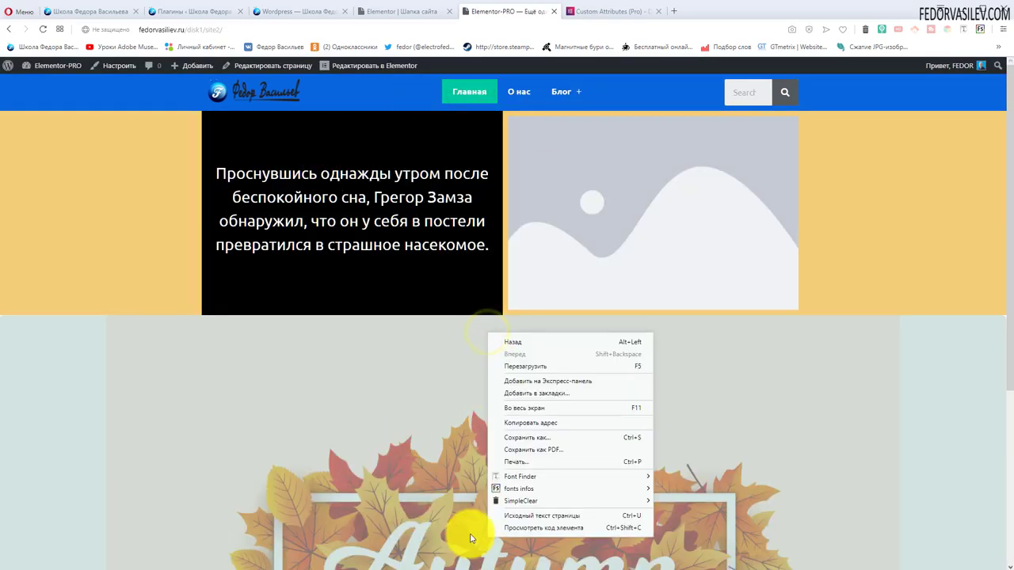
left_click(531, 528)
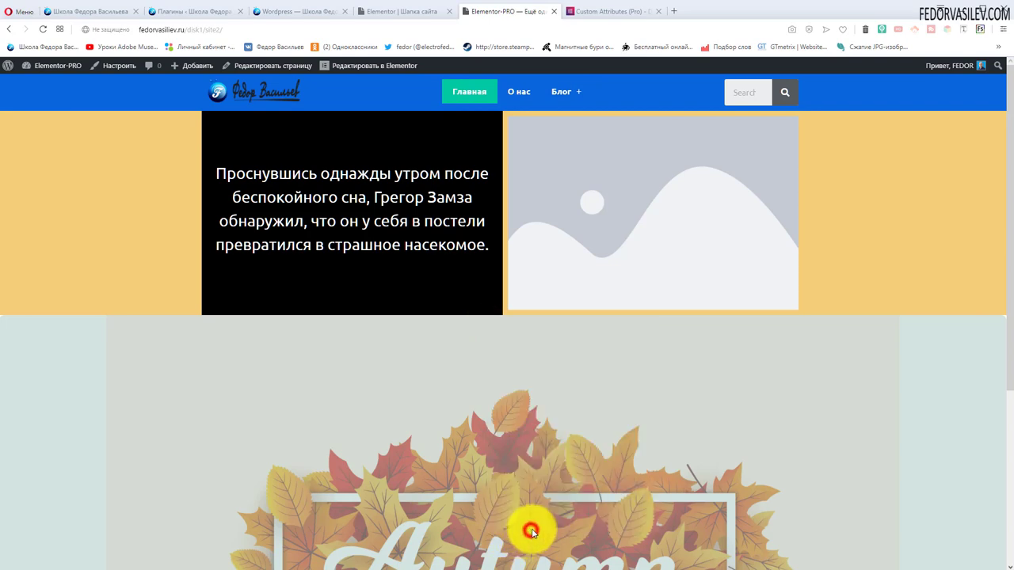
left_click_drag(175, 162, 651, 180)
left_click(692, 65)
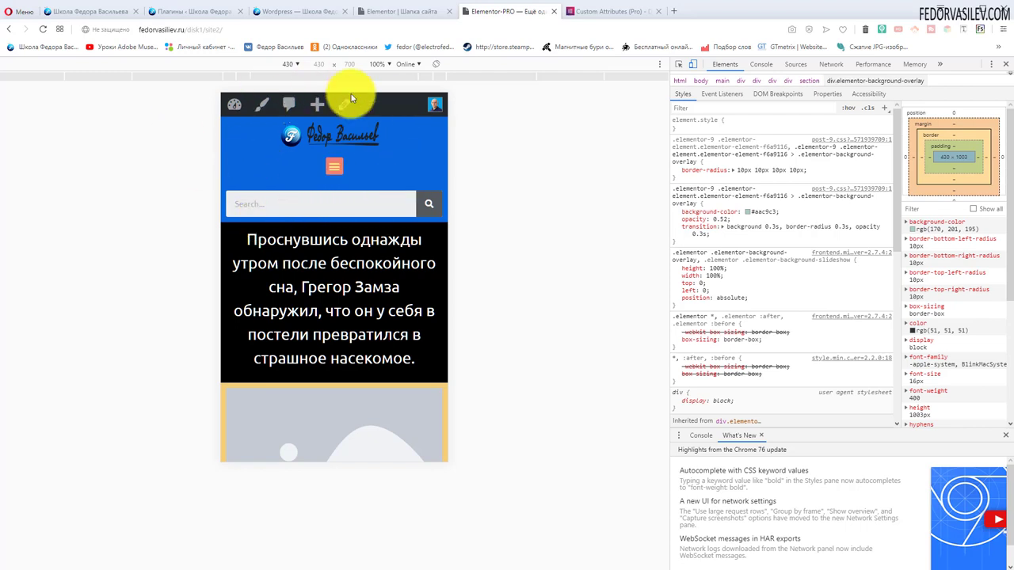
left_click(335, 169)
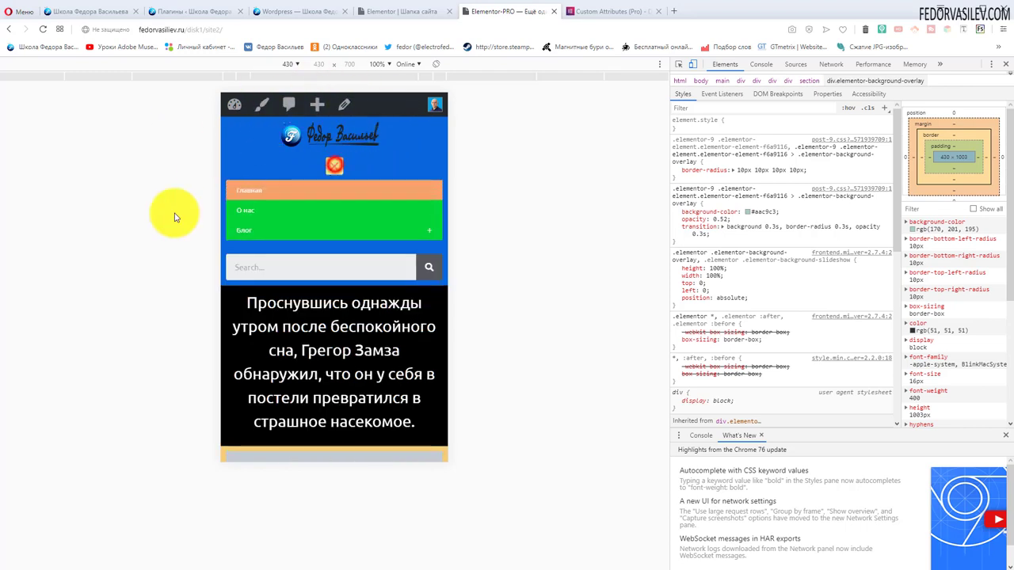
left_click(244, 239)
left_click(334, 166)
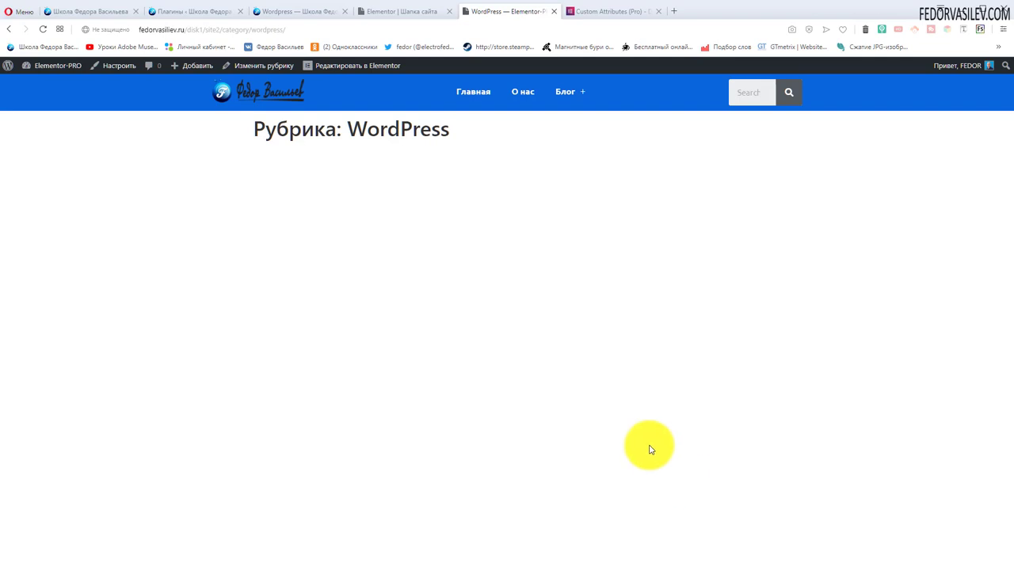
- Test the desktop menu by opening Главная, then the Joomla and WordPress categories from the Блог submenu
left_click(470, 95)
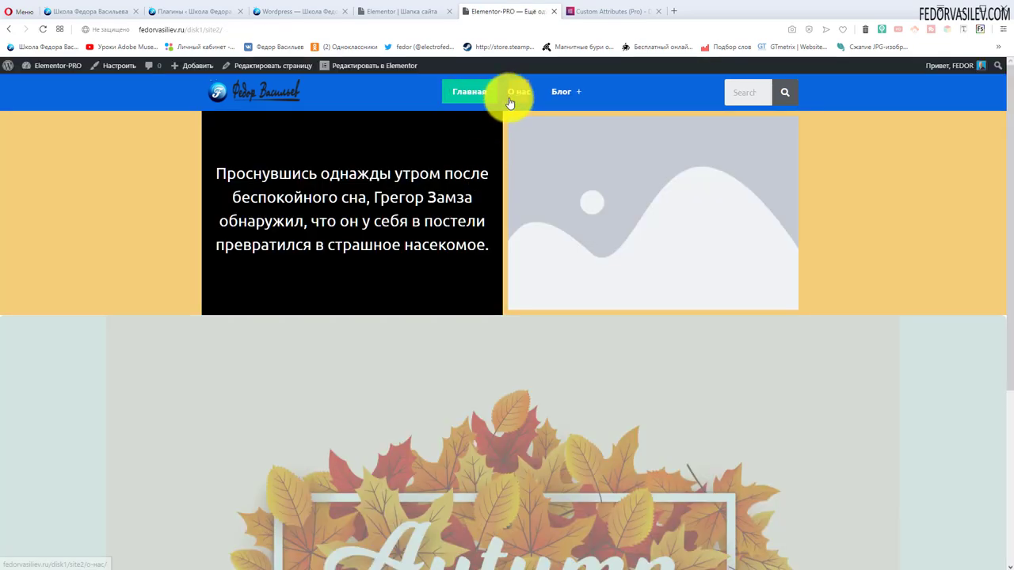
mouse_move(562, 95)
left_click(567, 114)
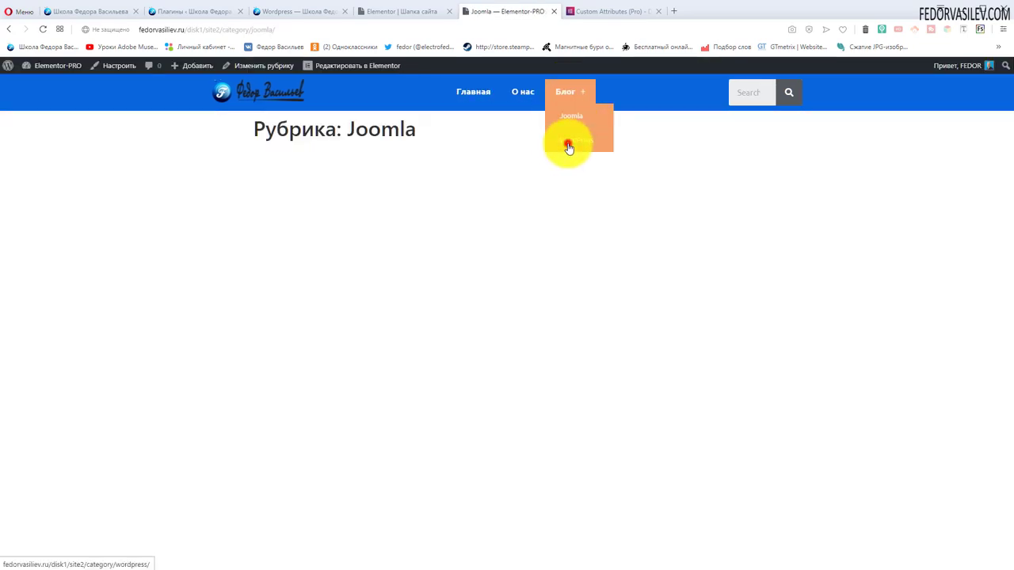
left_click(568, 146)
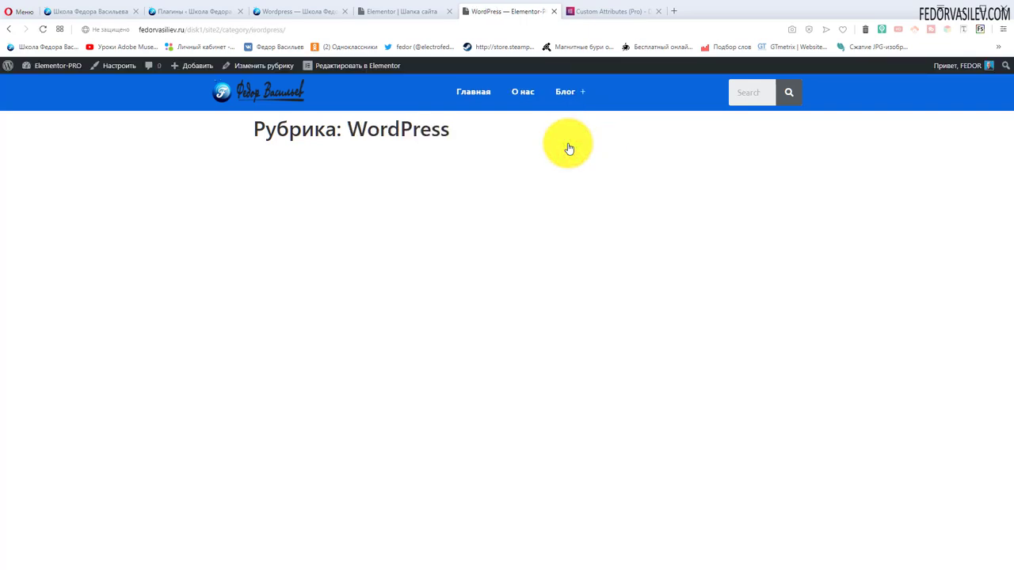